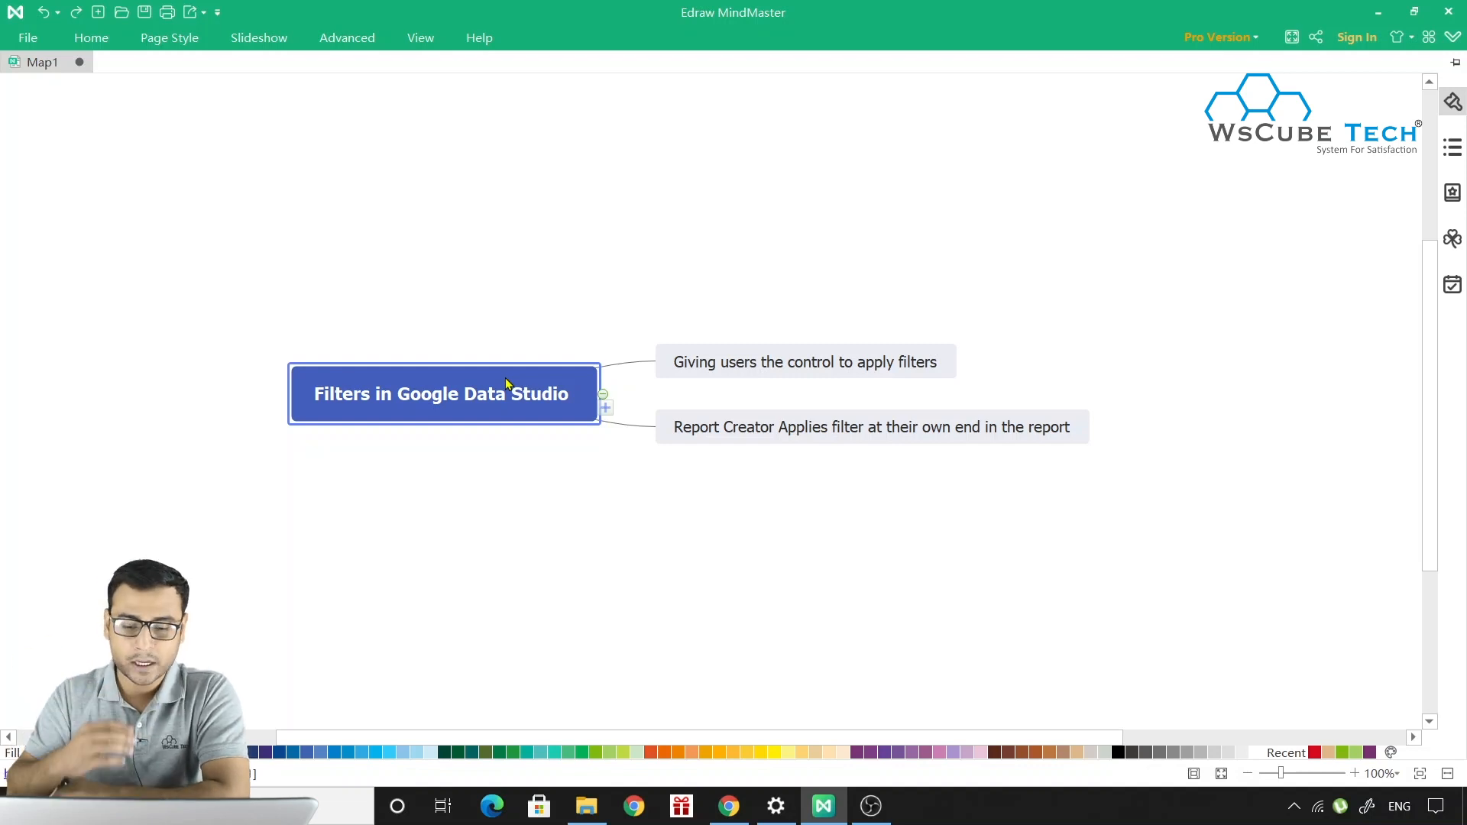
pyautogui.moveTo(518, 397); pyautogui.dragTo(487, 384)
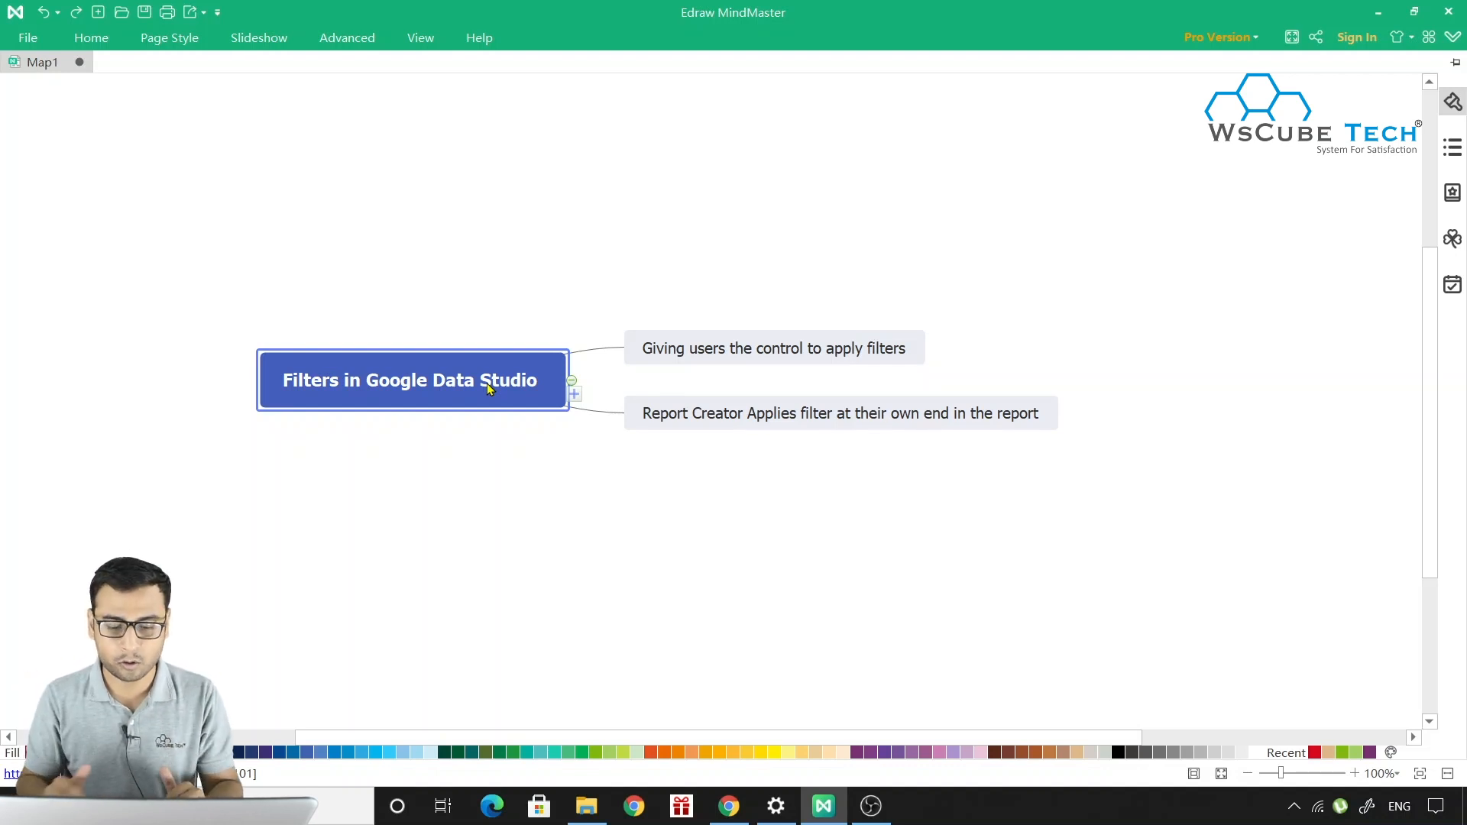
# - Switch to the Data Studio report in Chrome and insert a table spanning most of the page width
pyautogui.click(738, 818)
pyautogui.scroll(-1, 566, 368)
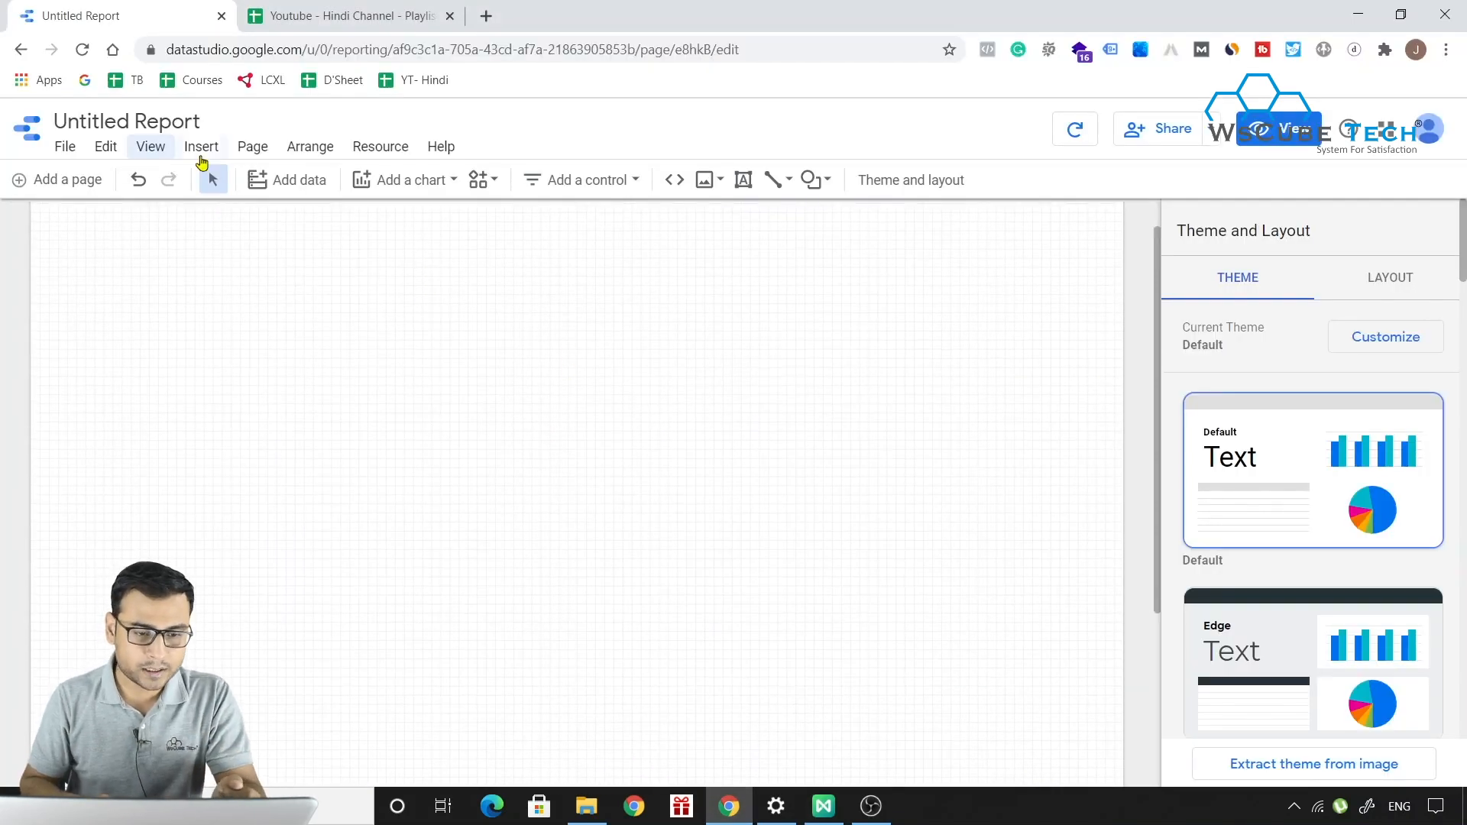
pyautogui.click(201, 146)
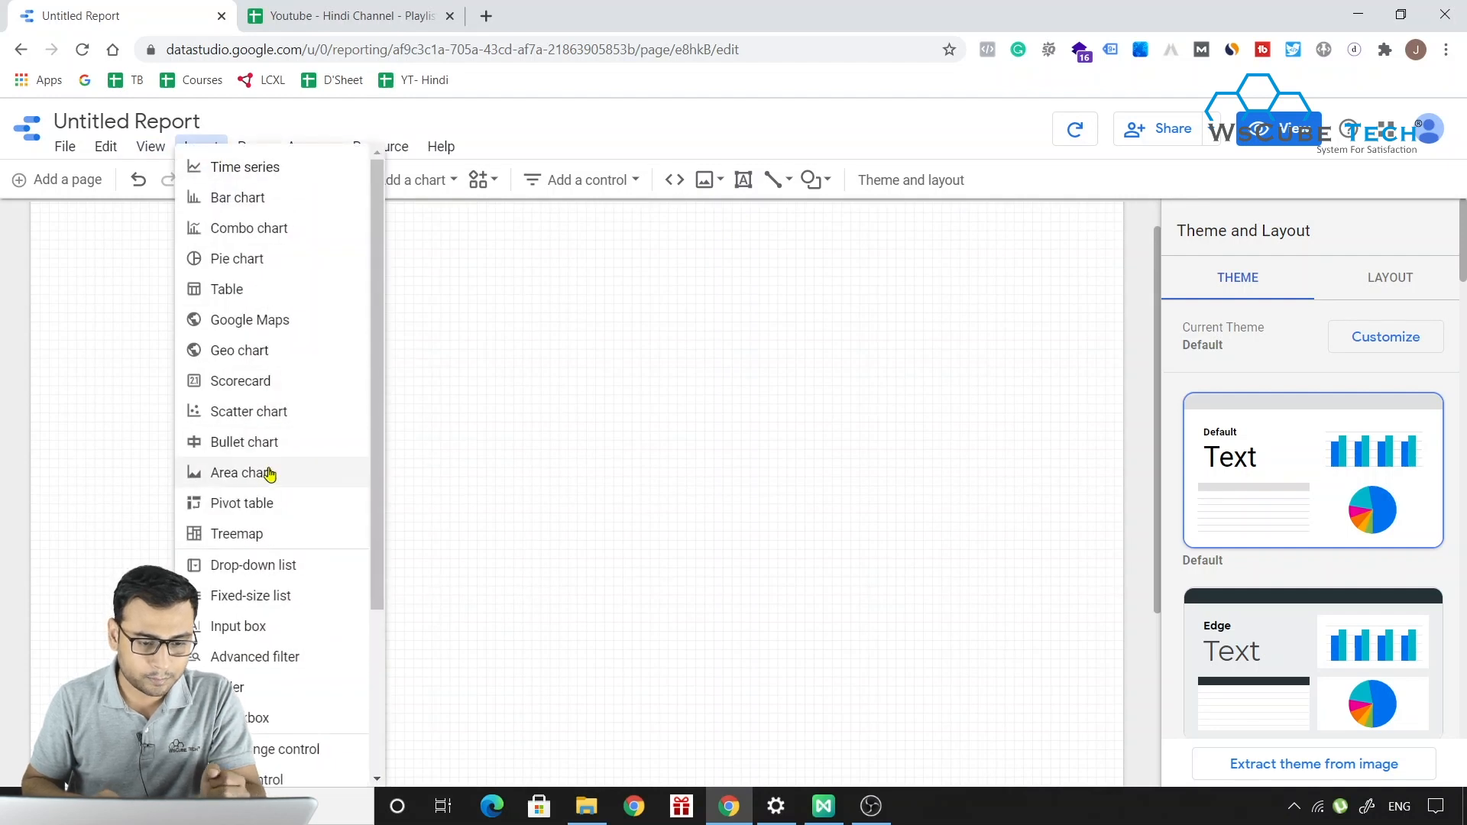
pyautogui.click(236, 290)
pyautogui.moveTo(97, 249); pyautogui.dragTo(1017, 642)
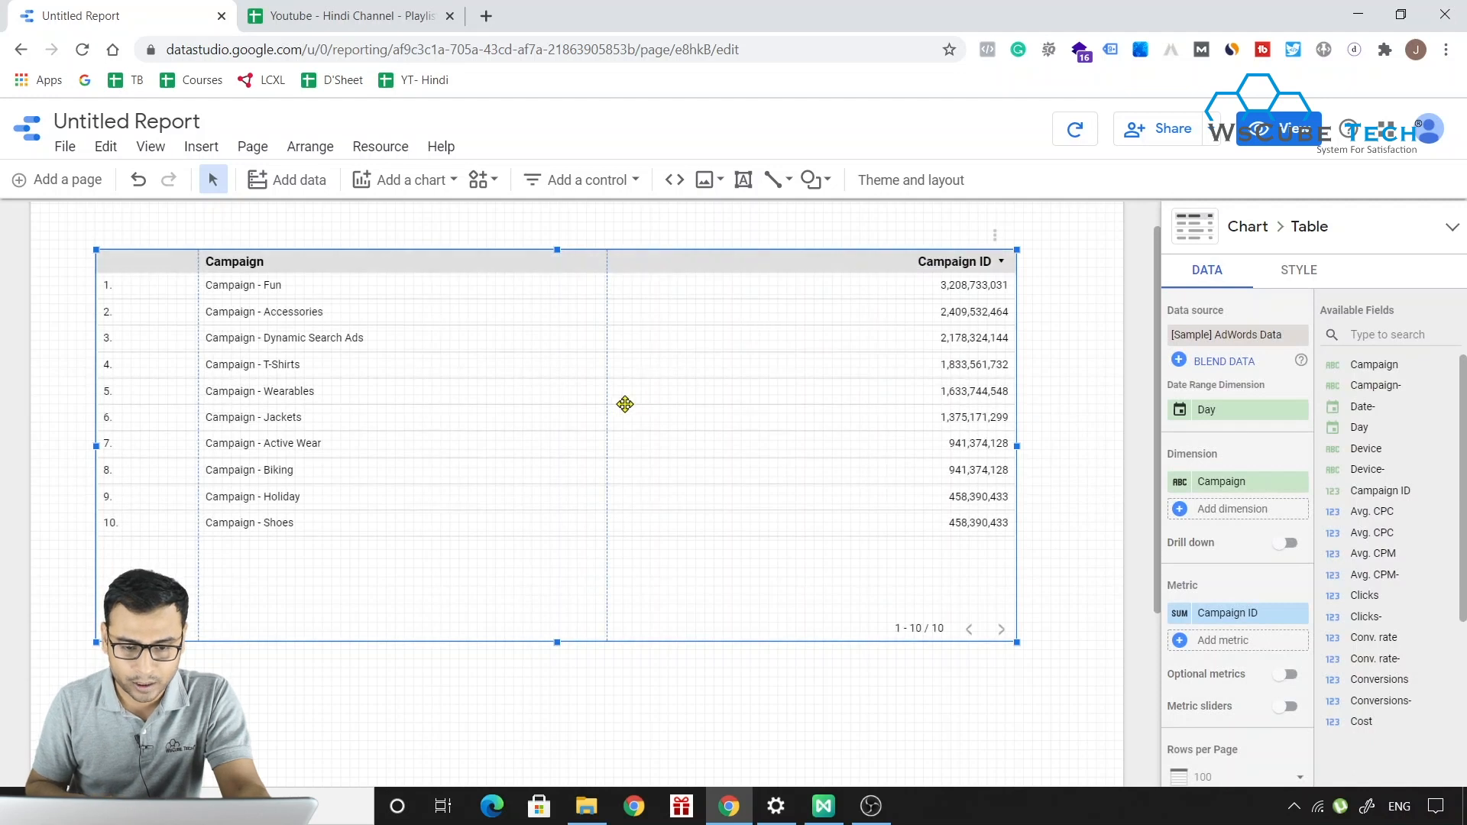
# - Narrow the table to roughly half the page width and resize its Campaign column to fit the campaign names
pyautogui.moveTo(606, 405); pyautogui.dragTo(381, 420)
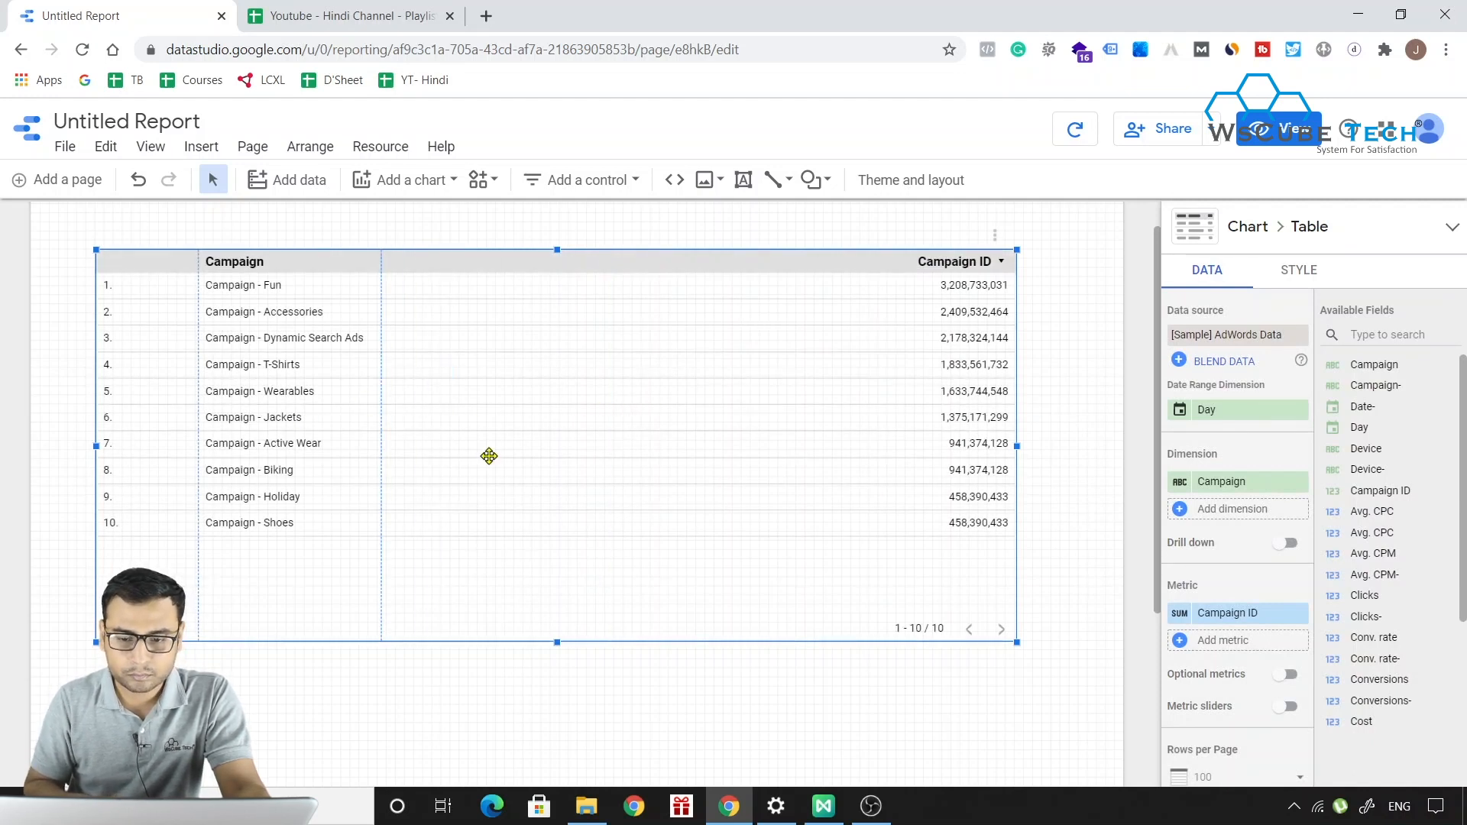
pyautogui.moveTo(1017, 447); pyautogui.dragTo(593, 446)
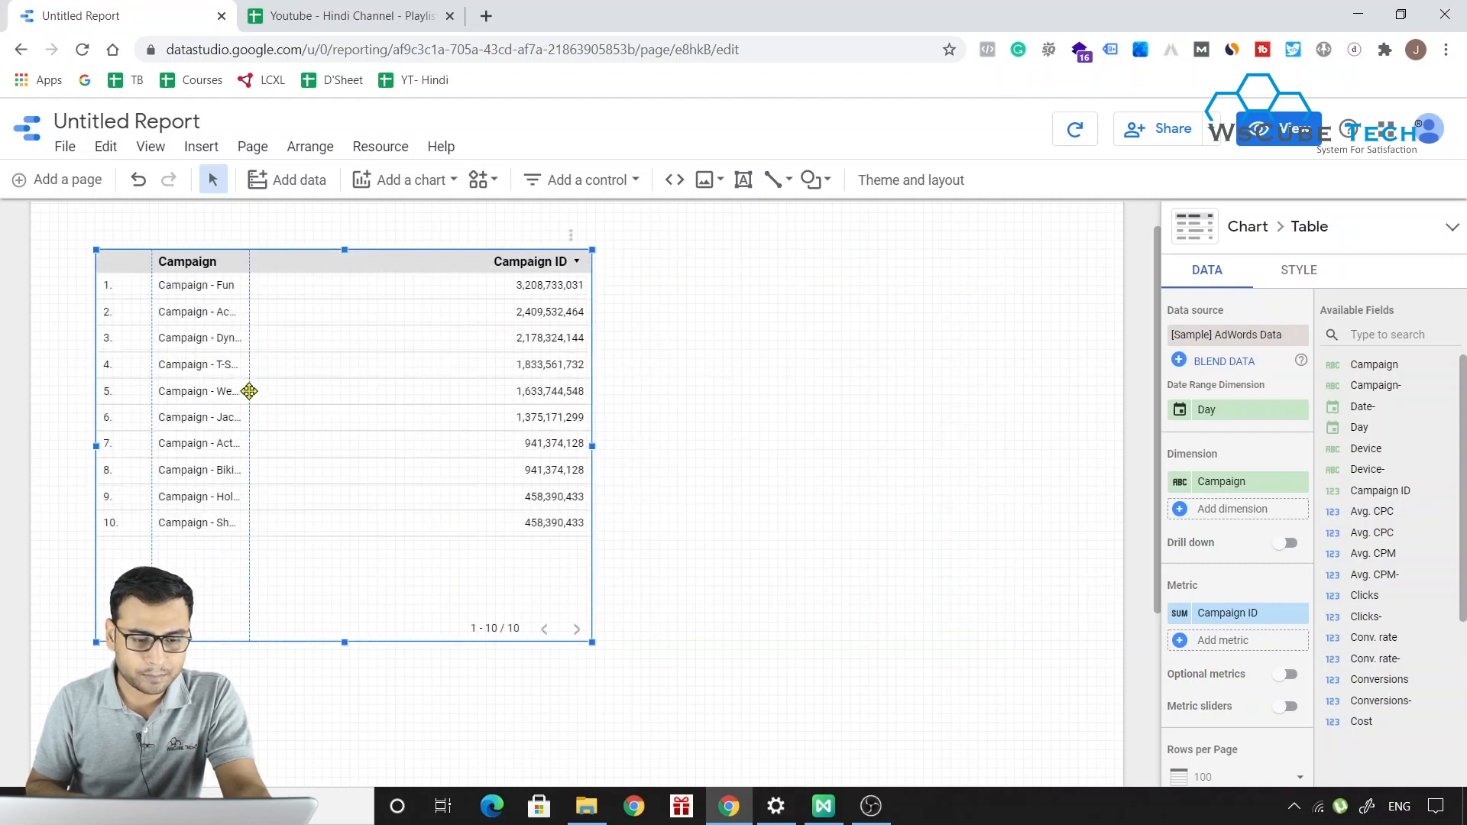
pyautogui.moveTo(250, 390); pyautogui.dragTo(315, 391)
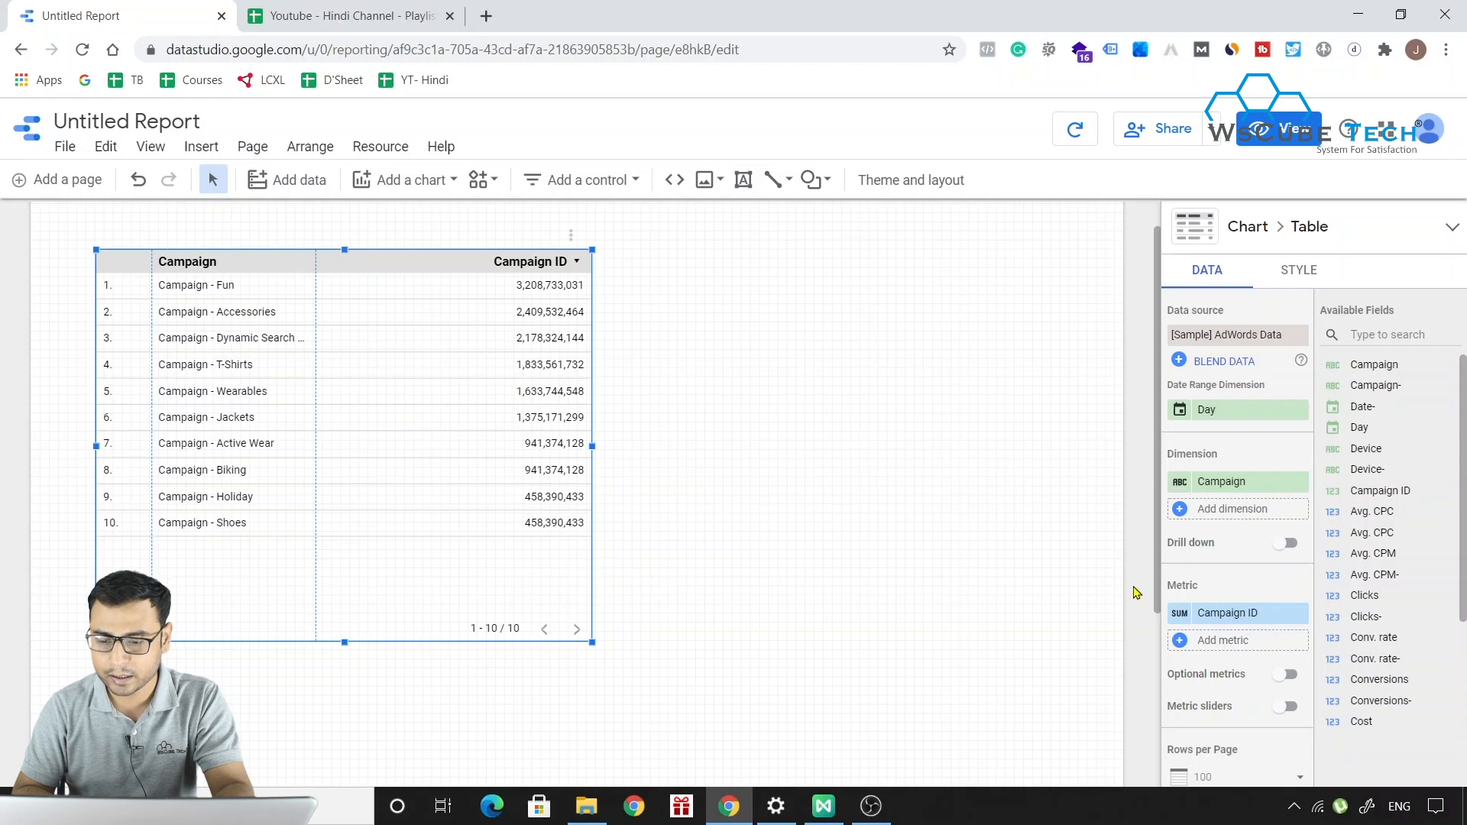
# - Replace the table's Campaign ID metric with Impressions, Clicks and CTR, in that order
pyautogui.click(1299, 616)
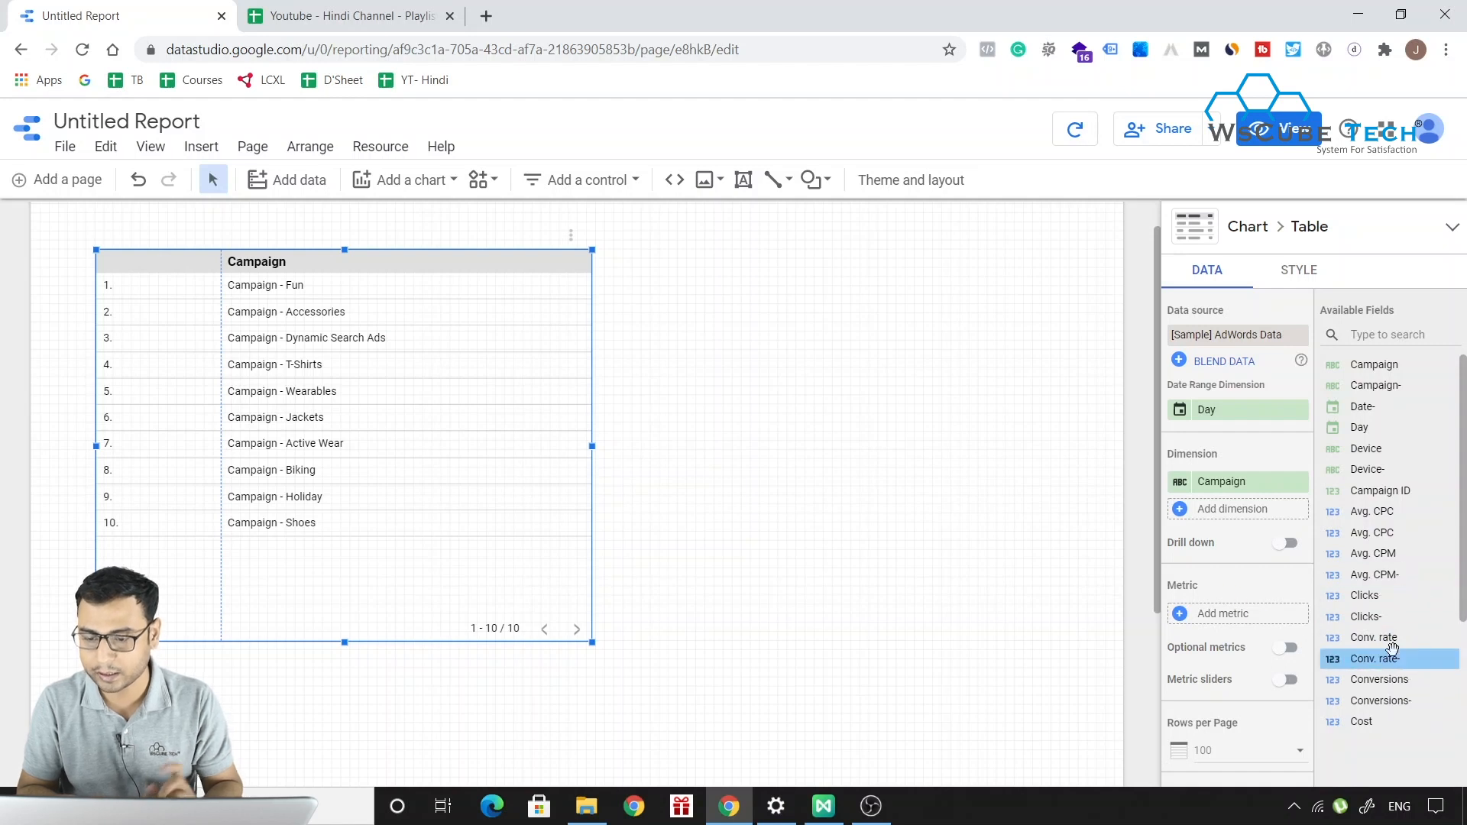
pyautogui.scroll(-2, 1389, 638)
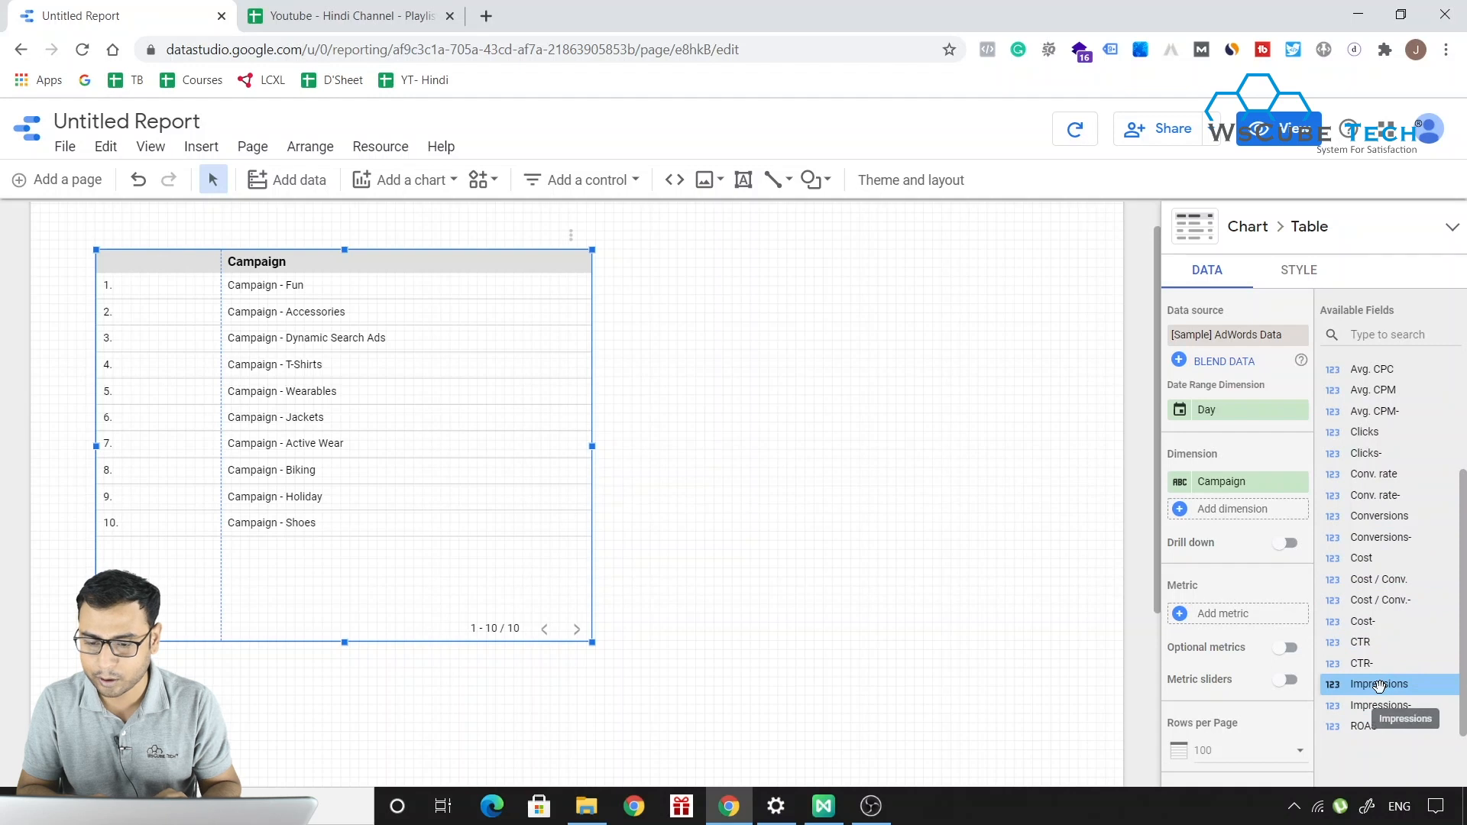
pyautogui.moveTo(1378, 686); pyautogui.dragTo(1230, 612)
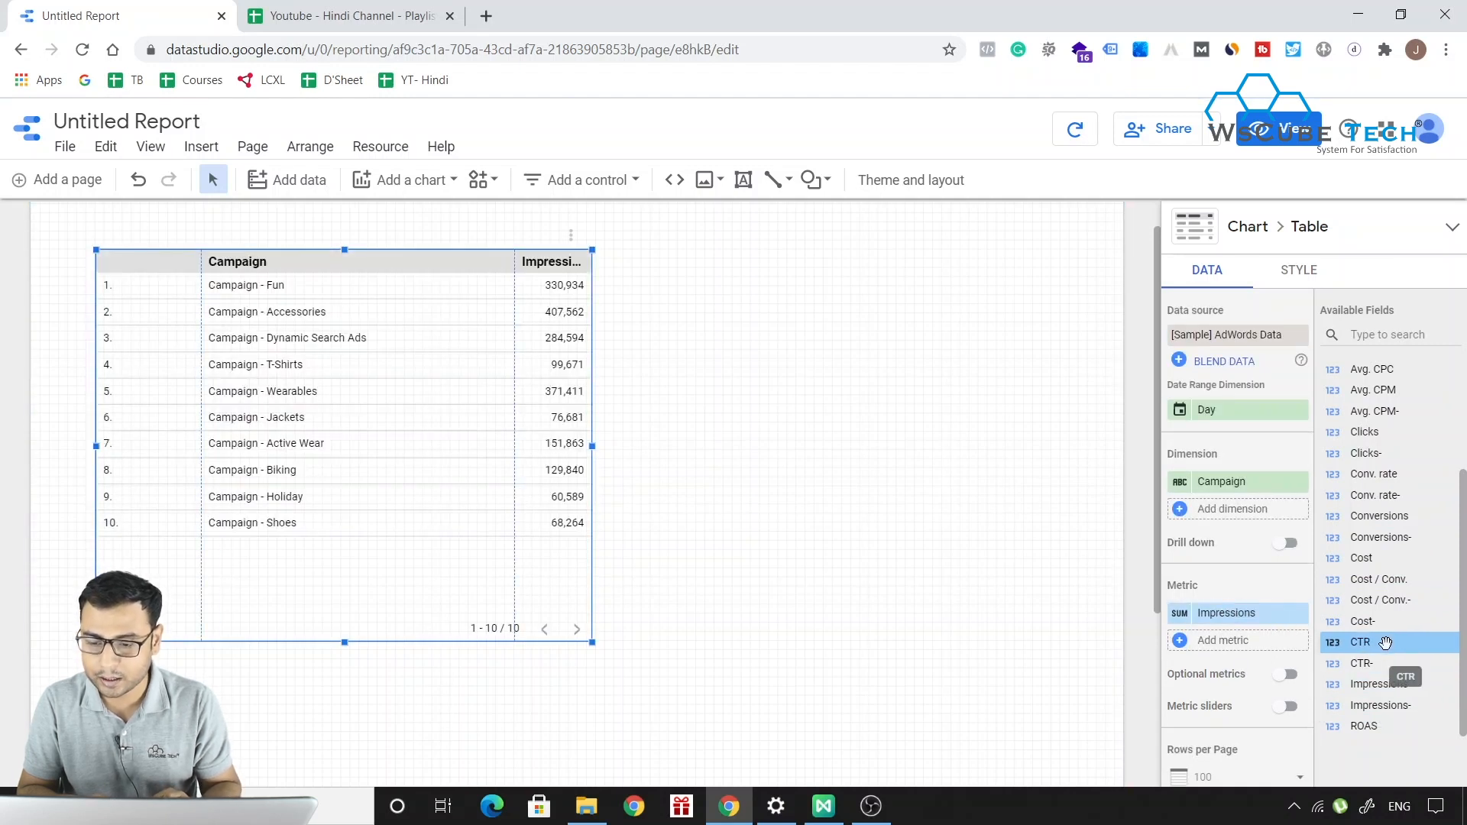
pyautogui.moveTo(1385, 642); pyautogui.dragTo(1264, 637)
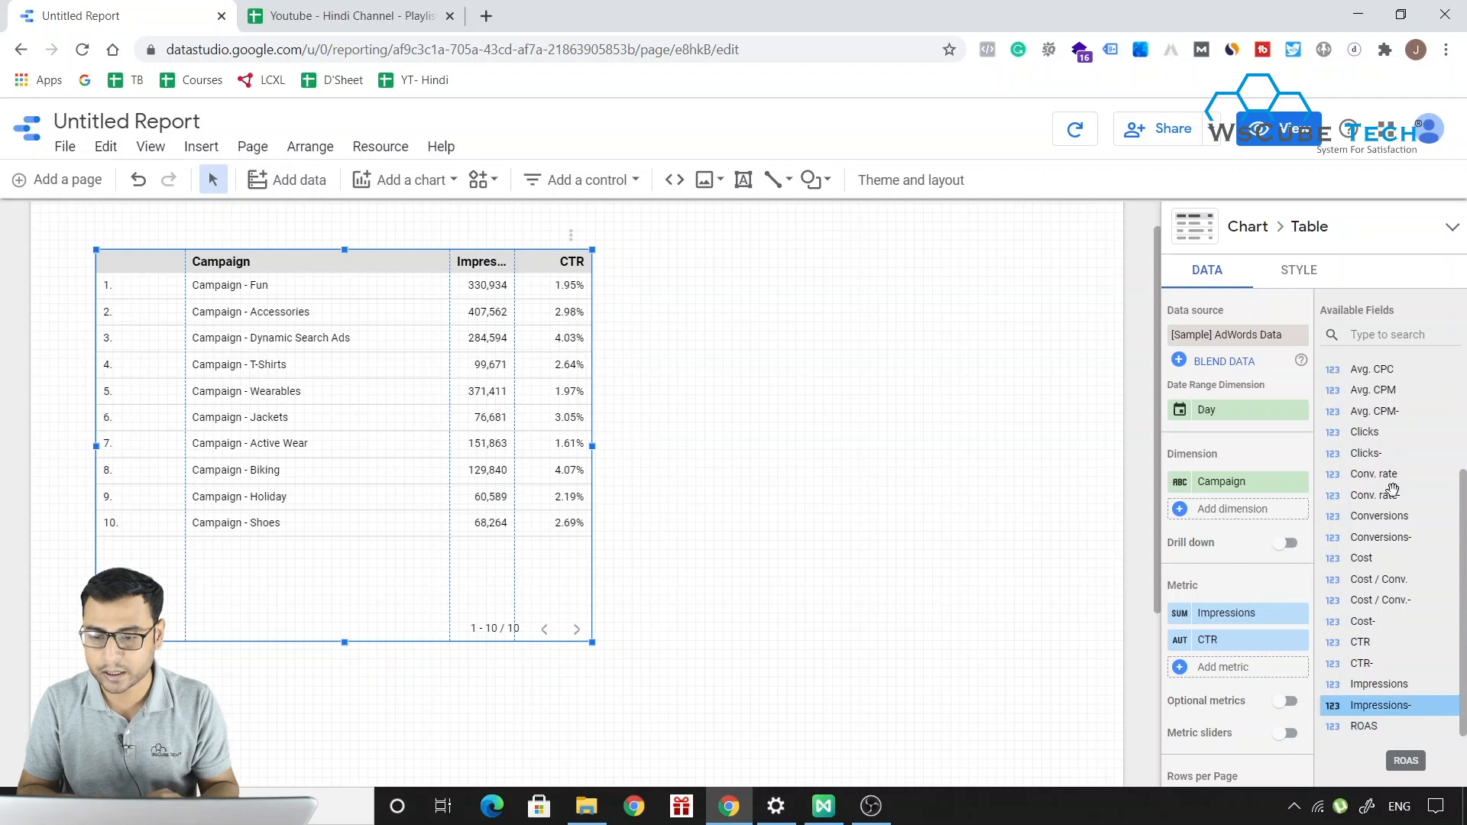
pyautogui.moveTo(1366, 432); pyautogui.dragTo(1227, 631)
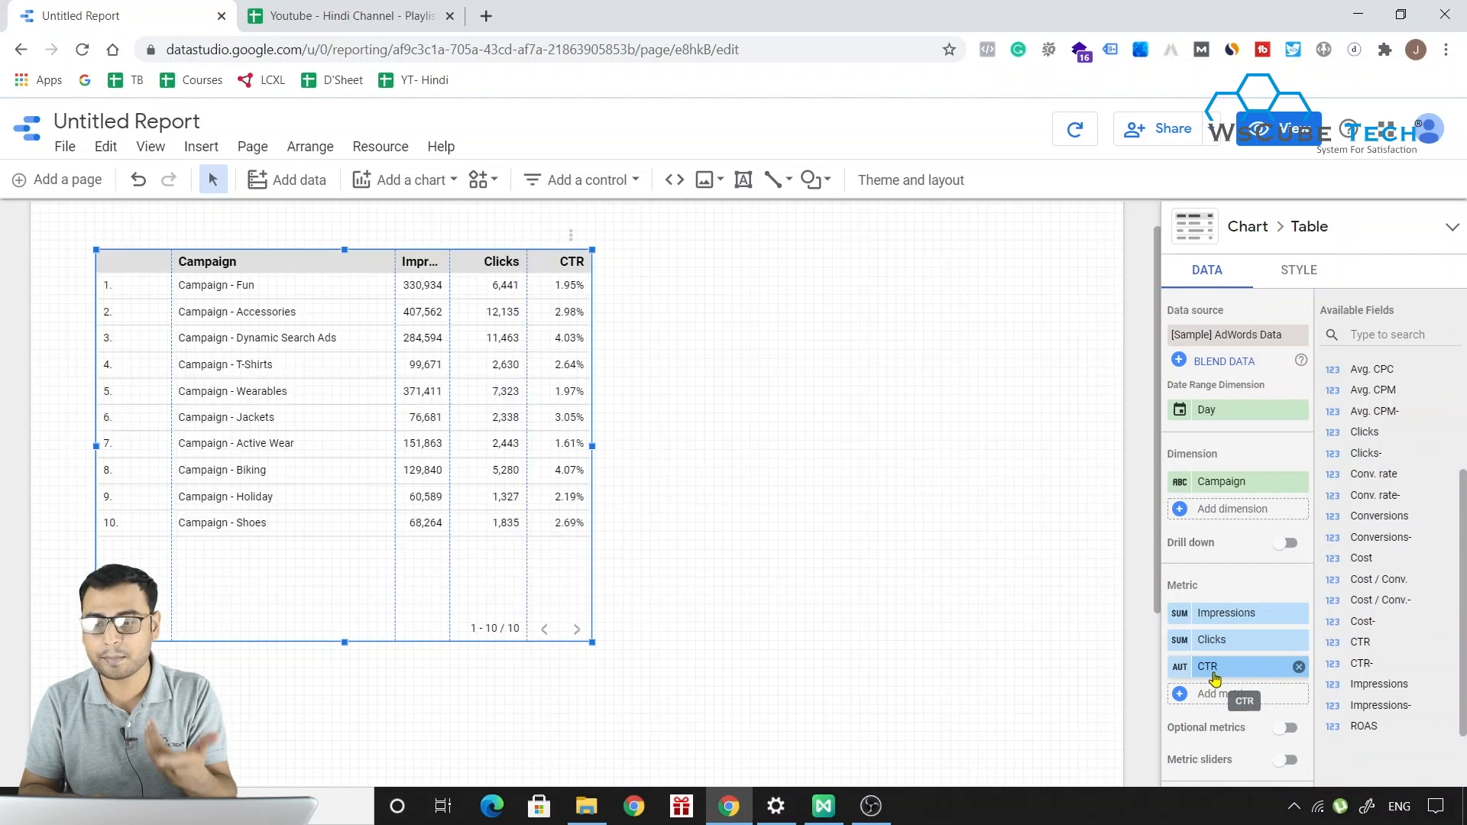
# - Try to add the Cost field to the table's metrics from the available fields, and restore CTR in its place
pyautogui.click(1369, 335)
pyautogui.write('cost')
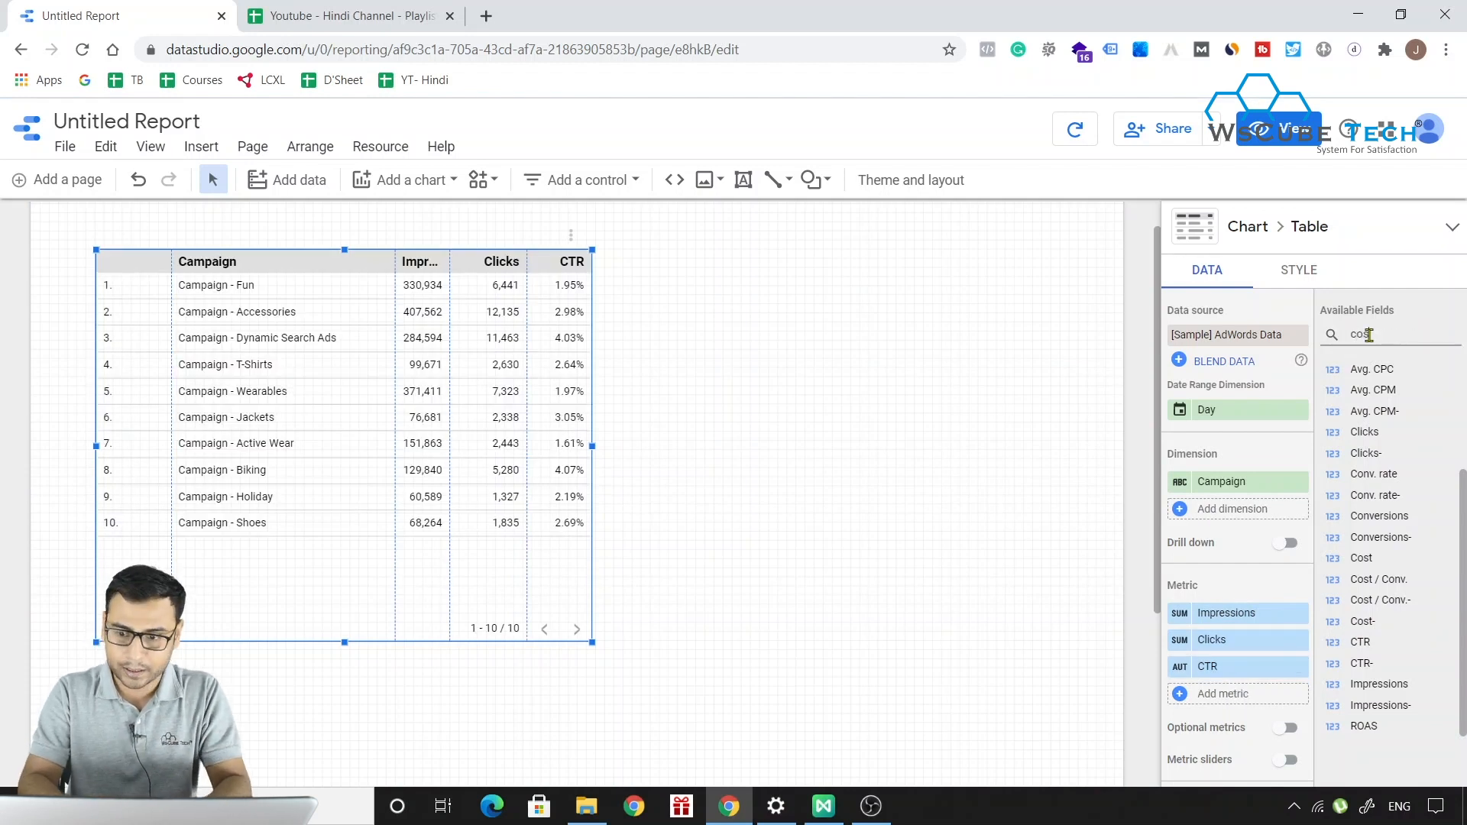
pyautogui.moveTo(1362, 365); pyautogui.dragTo(1216, 702)
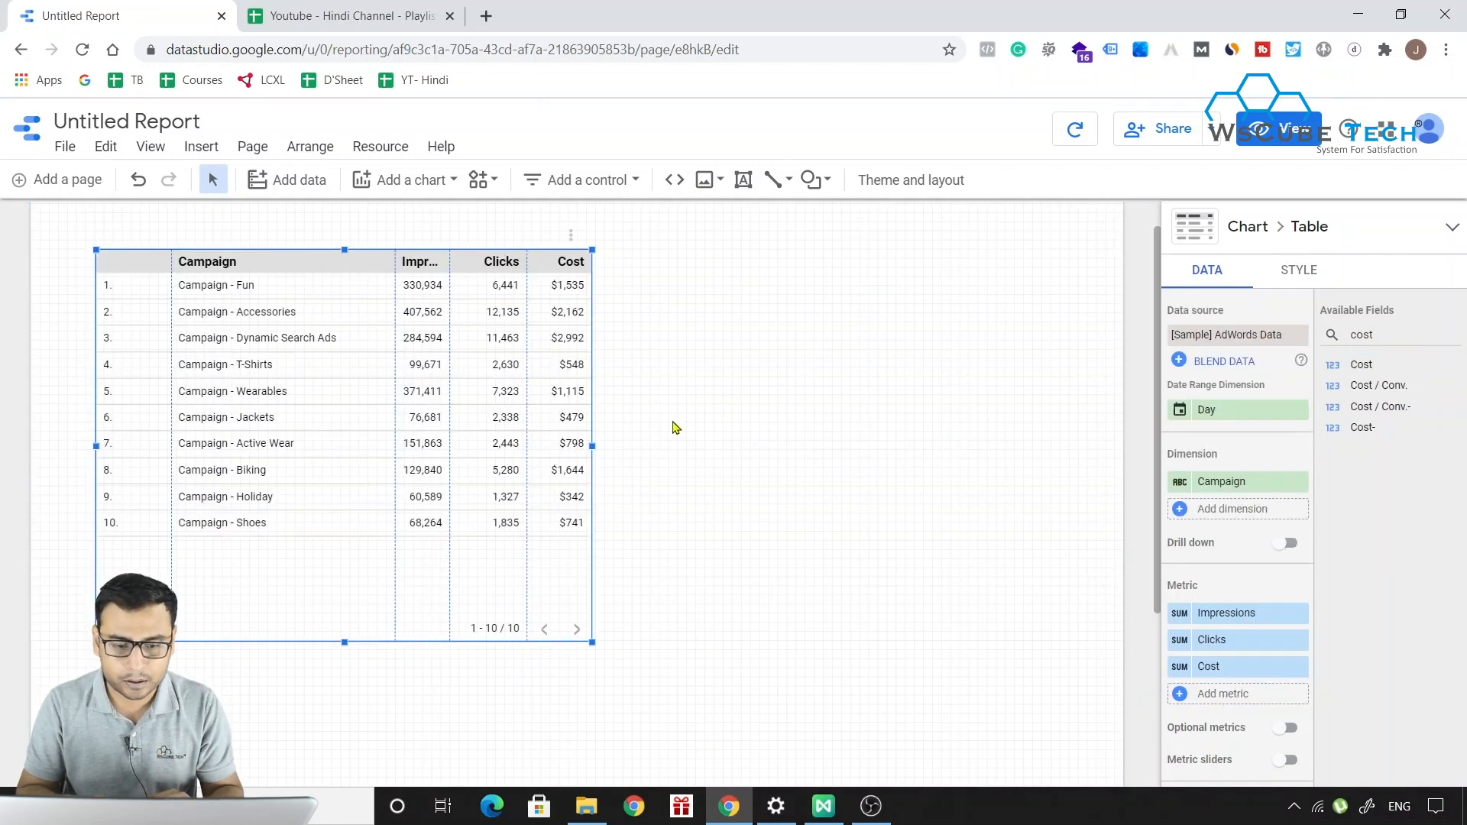
pyautogui.moveTo(1180, 670)
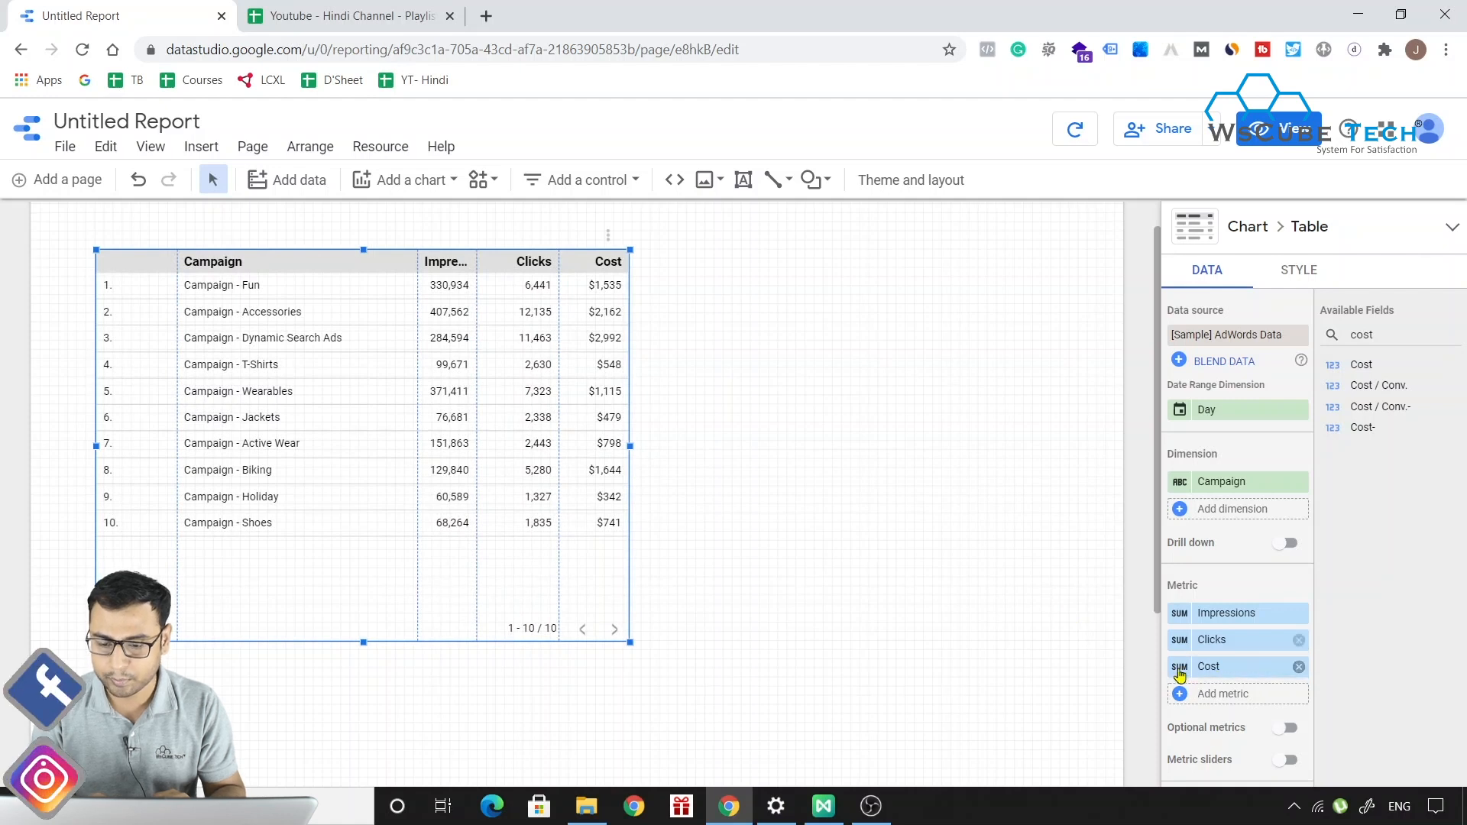
pyautogui.click(1225, 662)
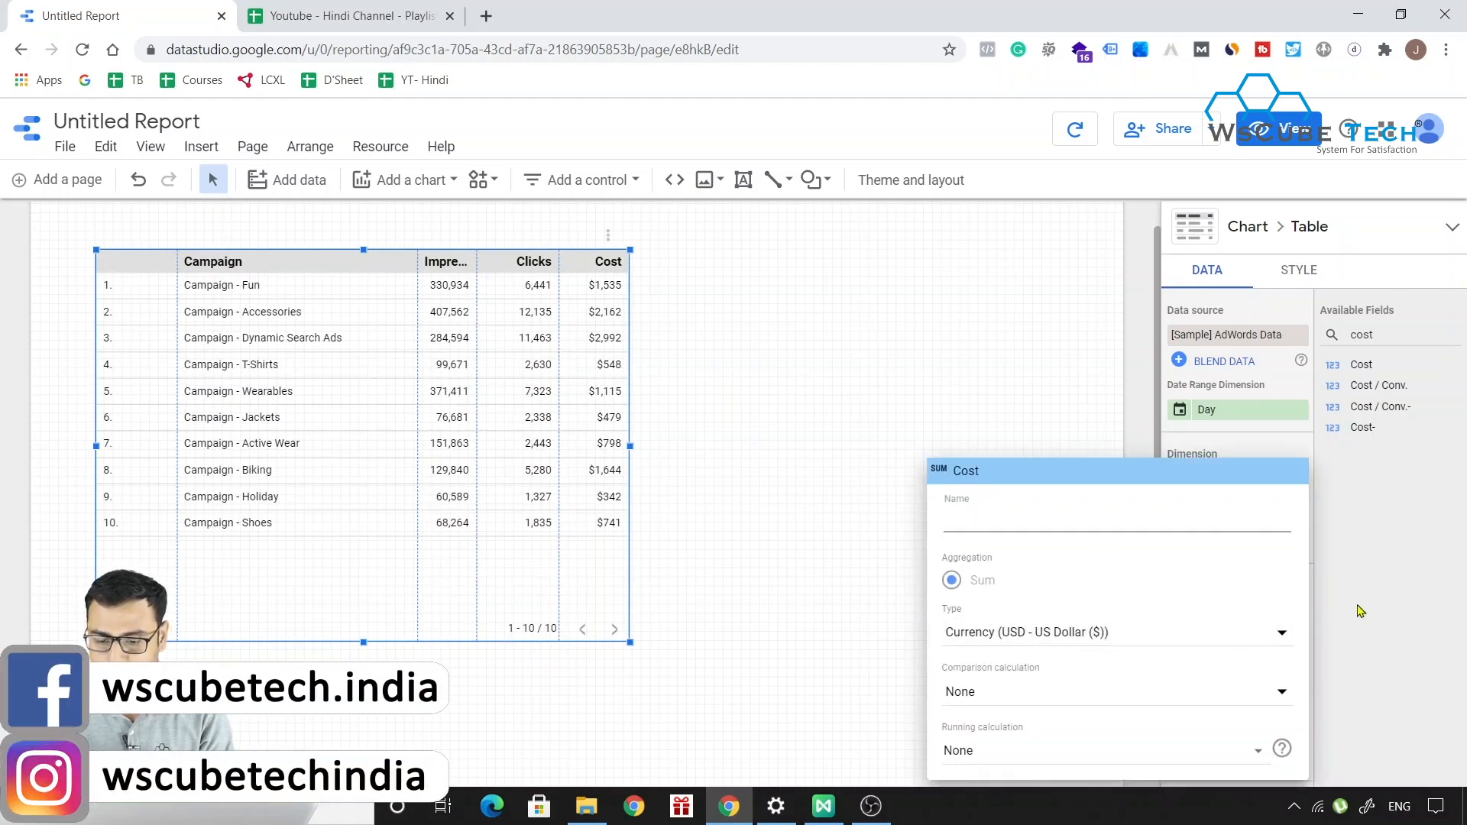
pyautogui.click(1443, 645)
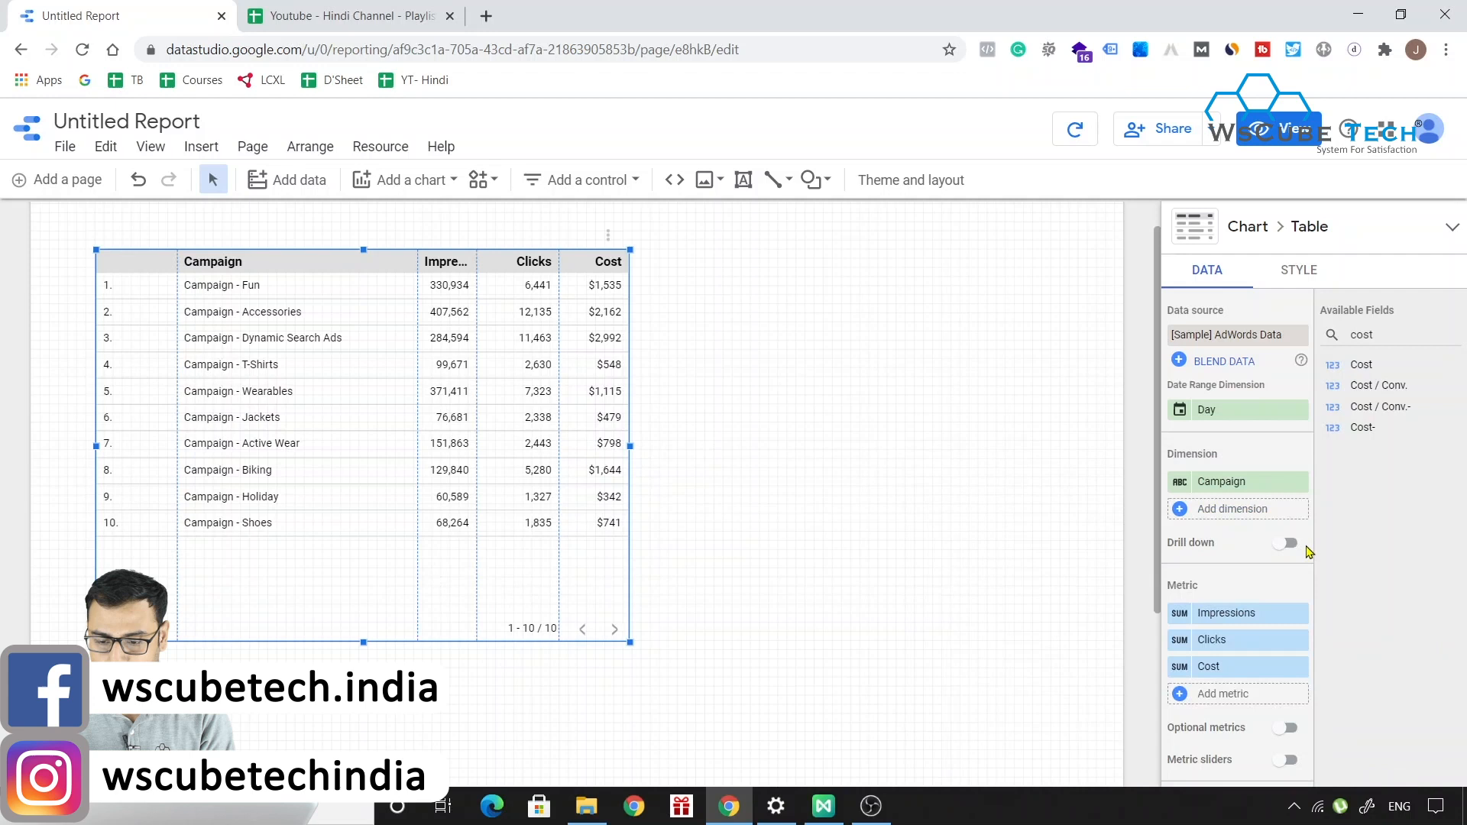
pyautogui.click(1298, 666)
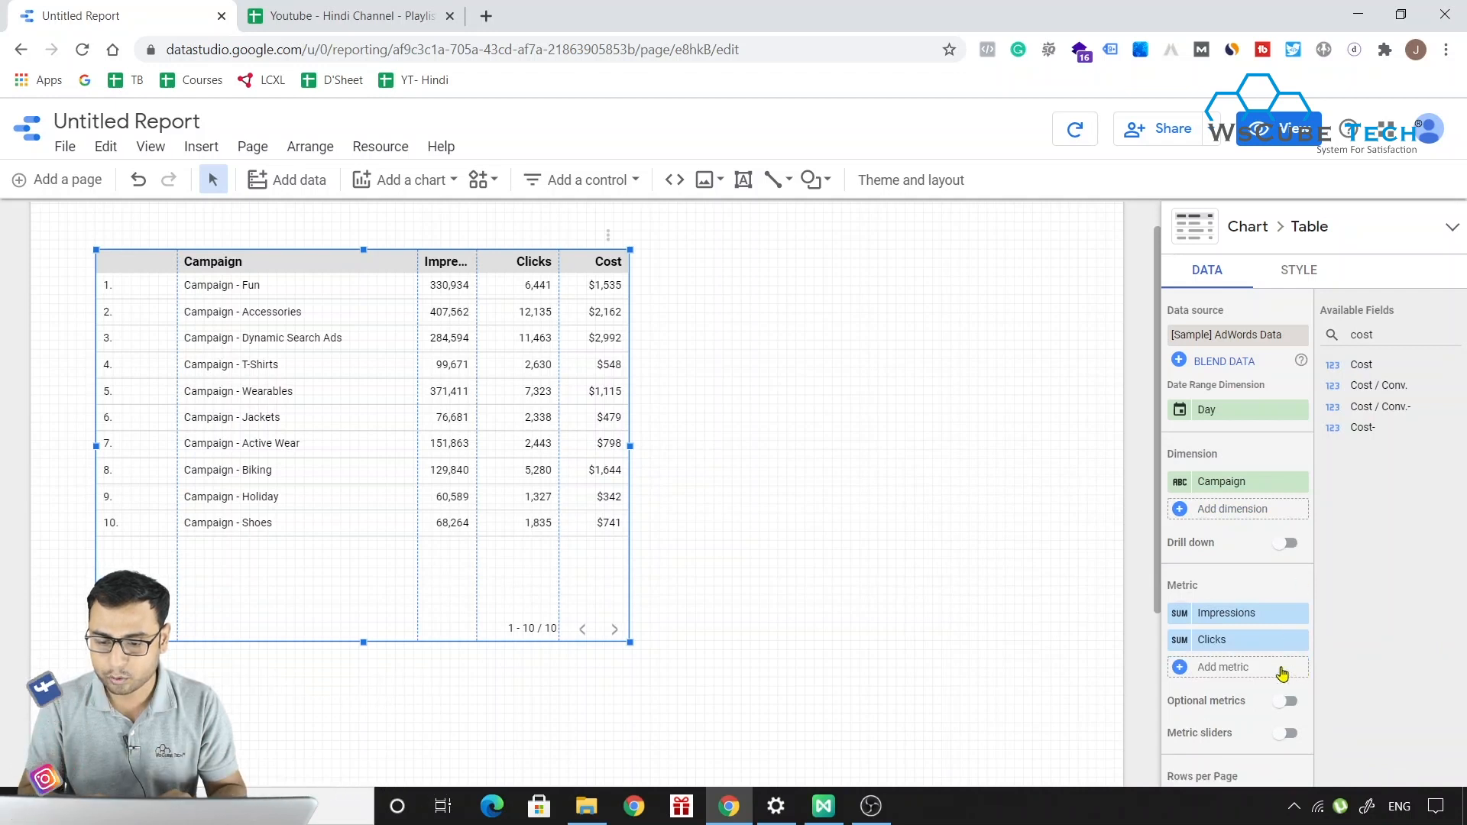
pyautogui.click(1221, 666)
pyautogui.write('CTR')
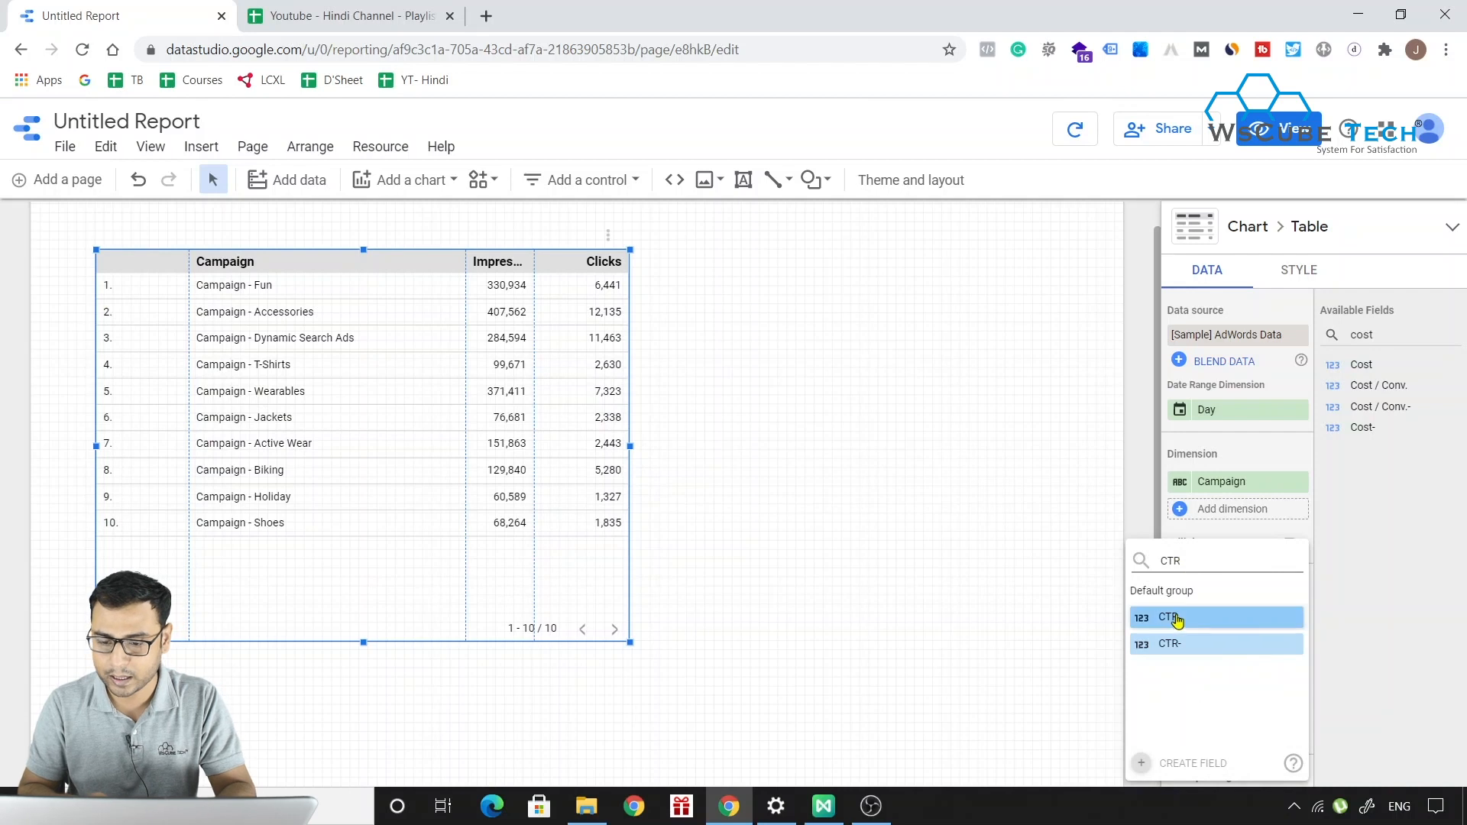
pyautogui.click(1177, 621)
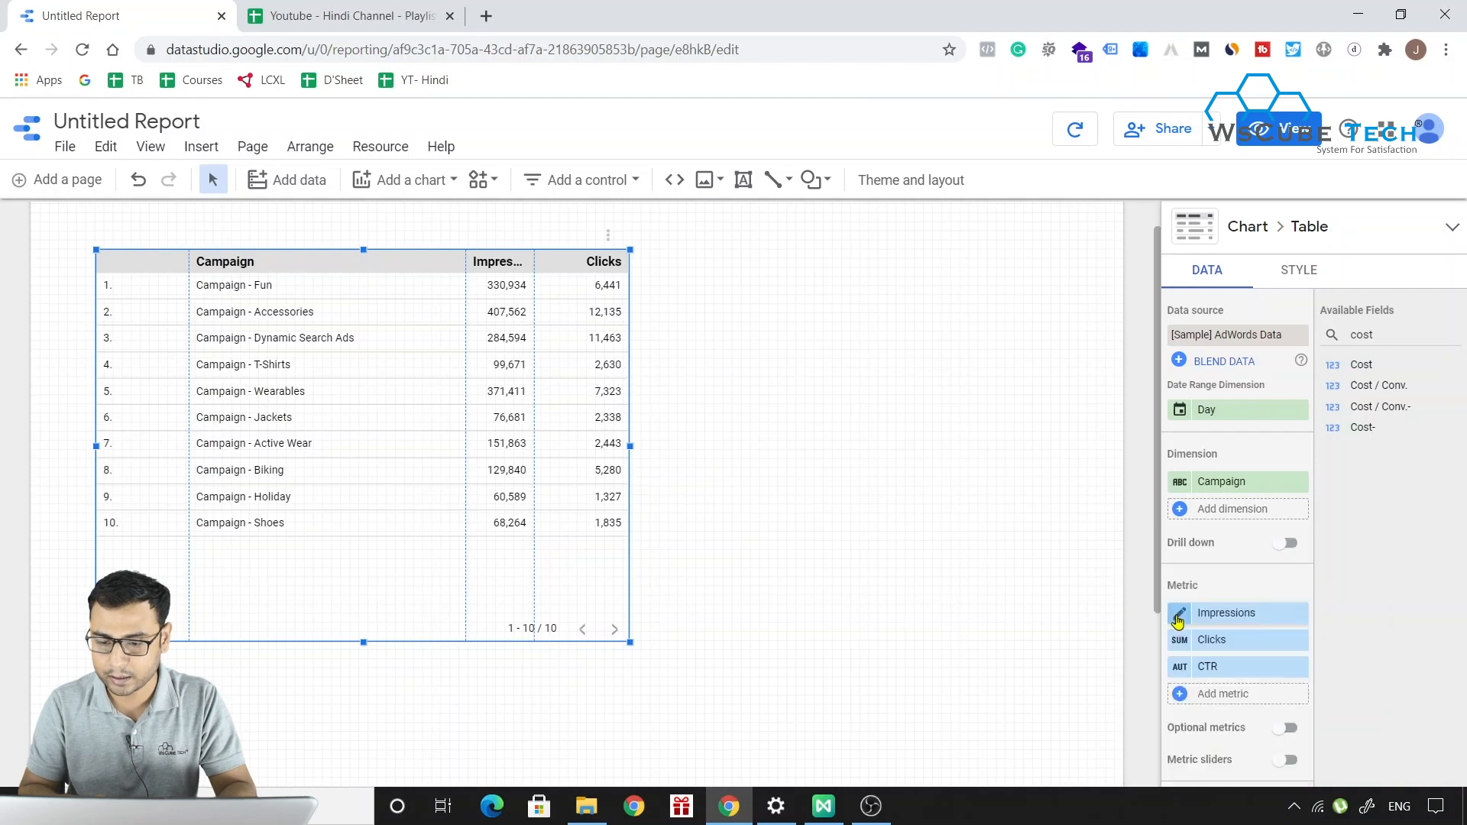
# - Add Cost as a metric after CTR and widen the table to fit the extra column
pyautogui.click(1209, 686)
pyautogui.write('Cost')
pyautogui.click(1189, 623)
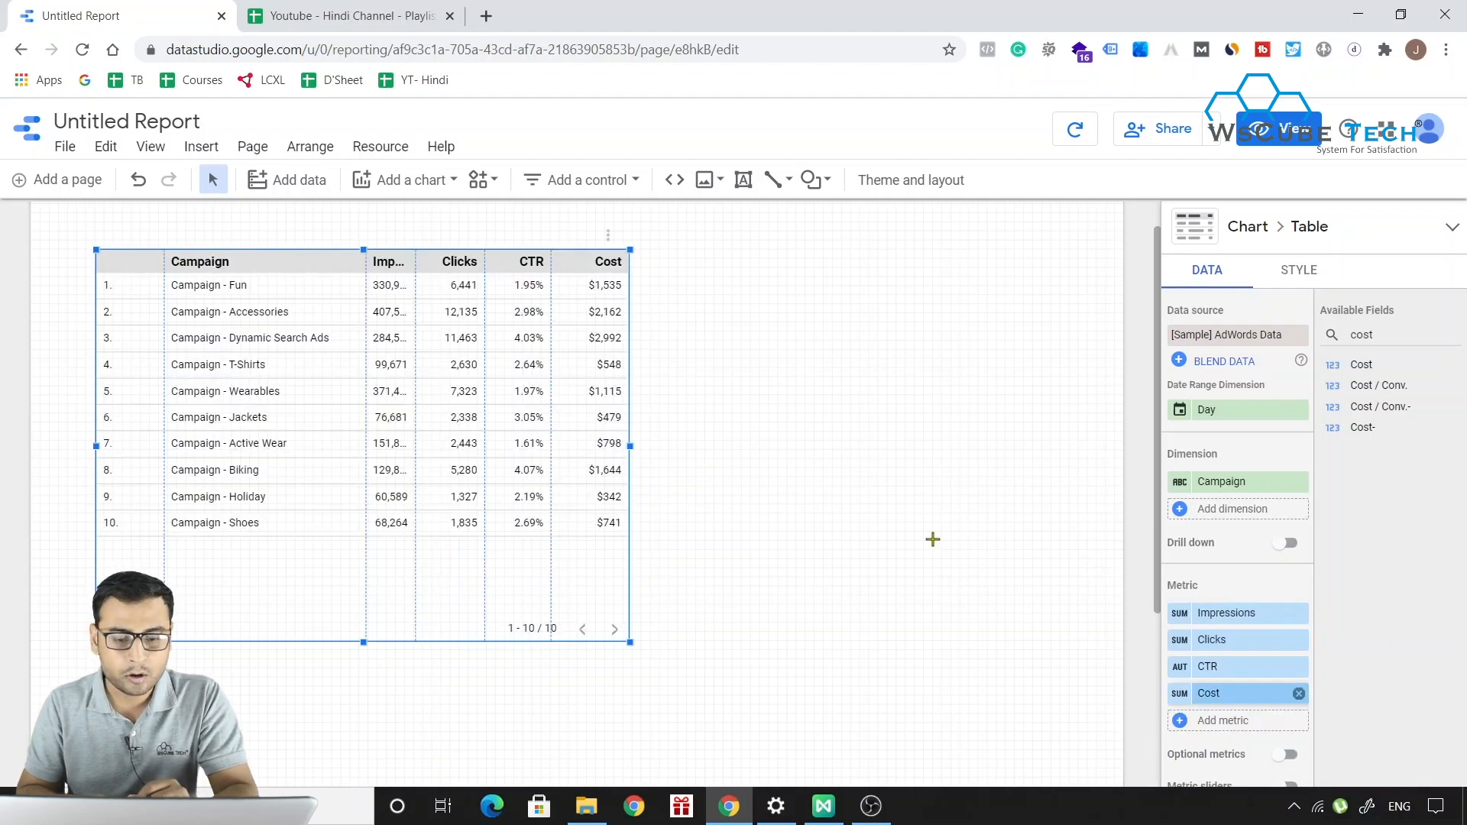
pyautogui.moveTo(630, 445); pyautogui.dragTo(741, 446)
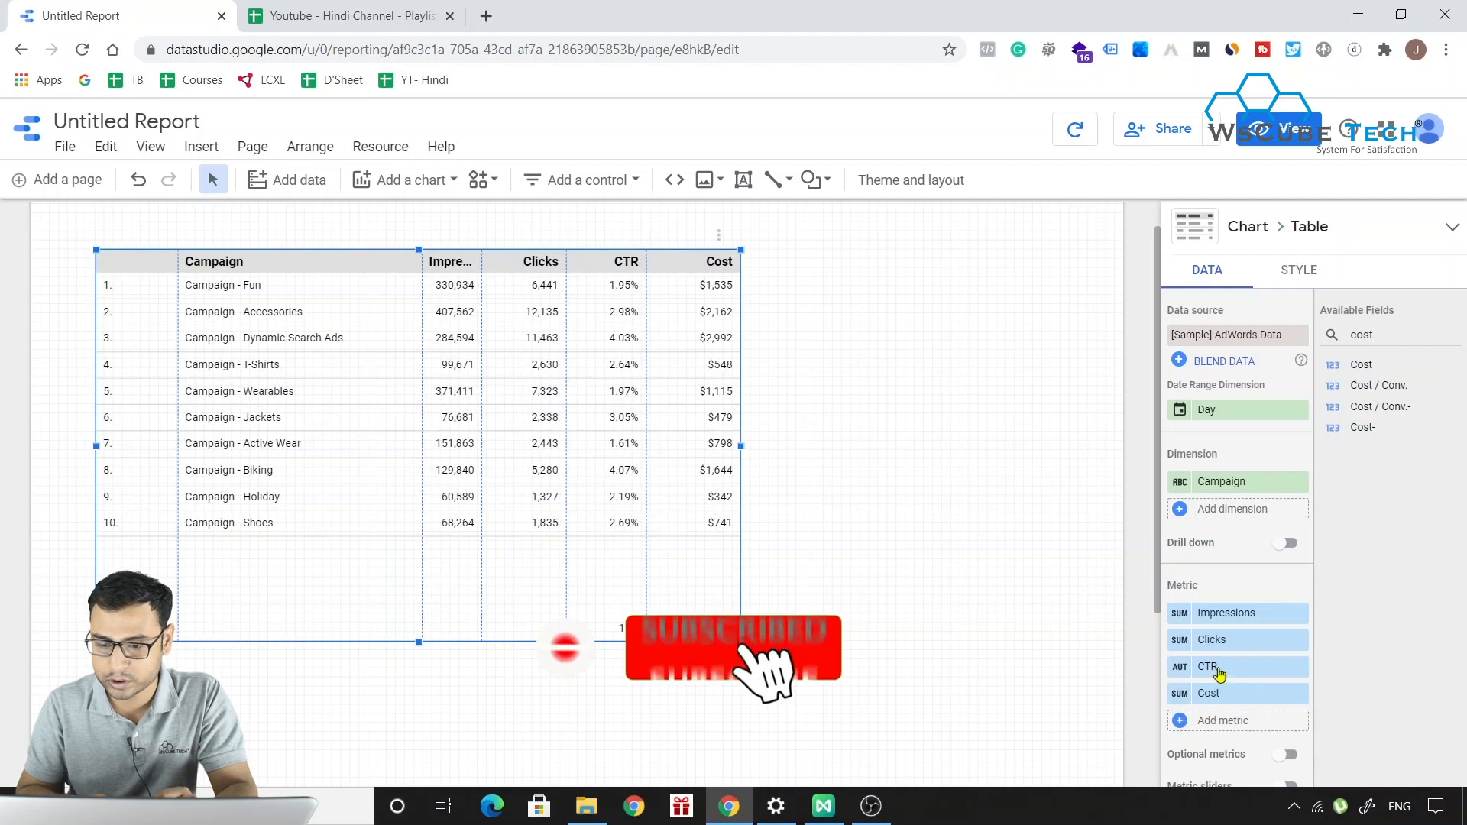
# - Add Conversions as a metric after Cost and widen the table until its header fits
pyautogui.click(1182, 720)
pyautogui.write('Cinv')
pyautogui.press('BackSpace')
pyautogui.write('onver')
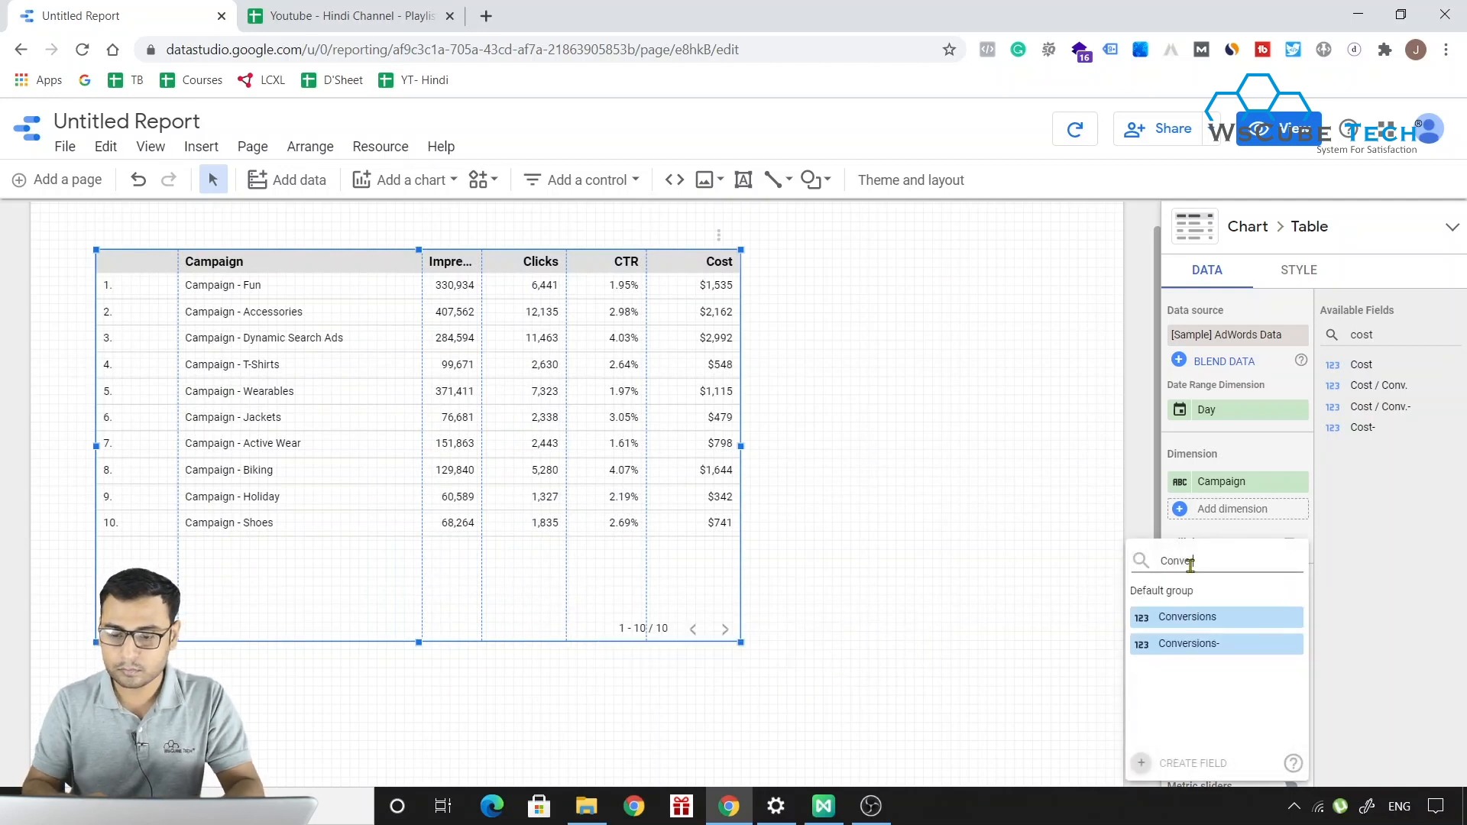
pyautogui.click(1186, 619)
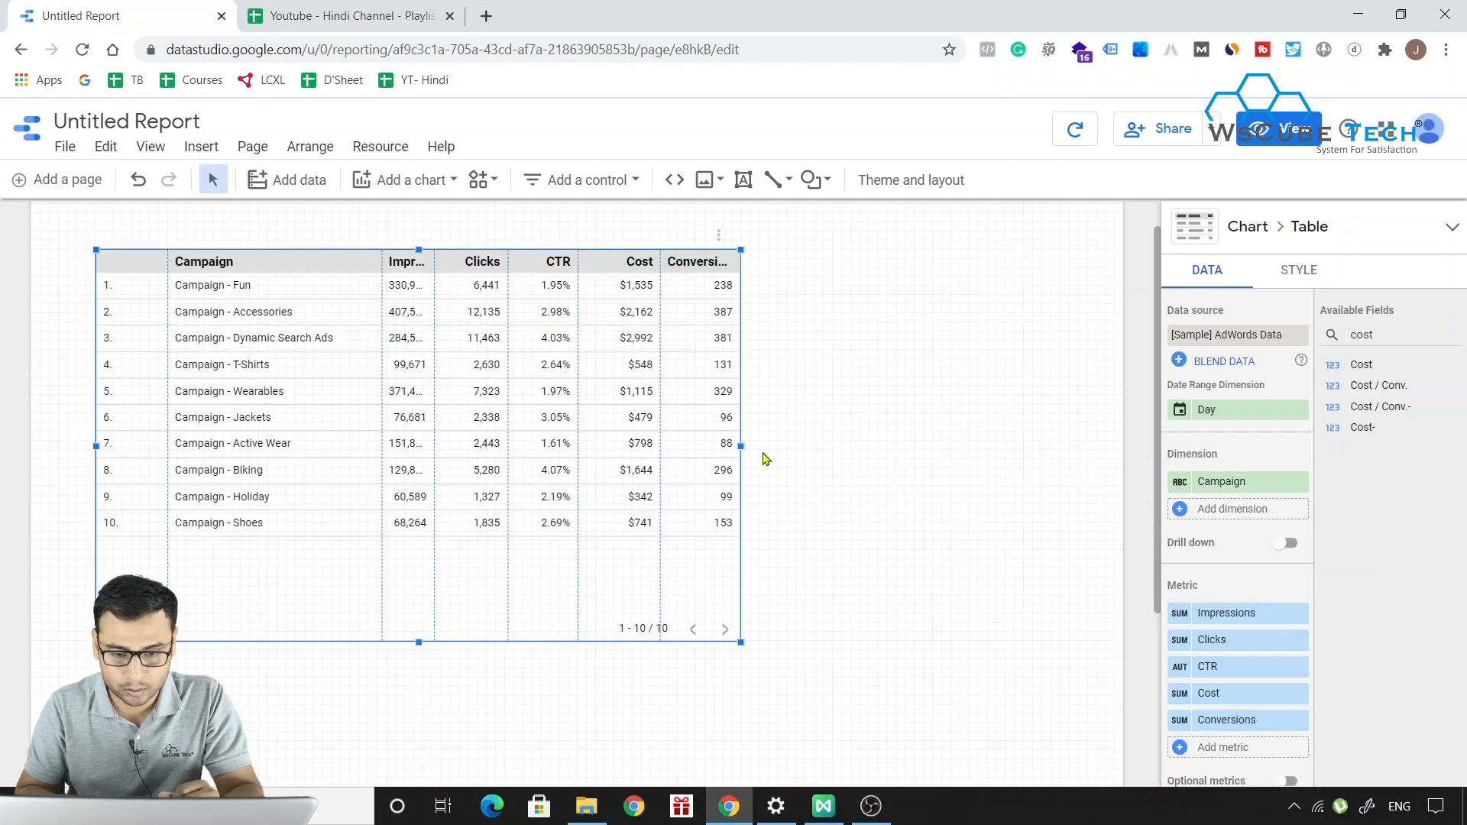
pyautogui.moveTo(741, 446); pyautogui.dragTo(796, 446)
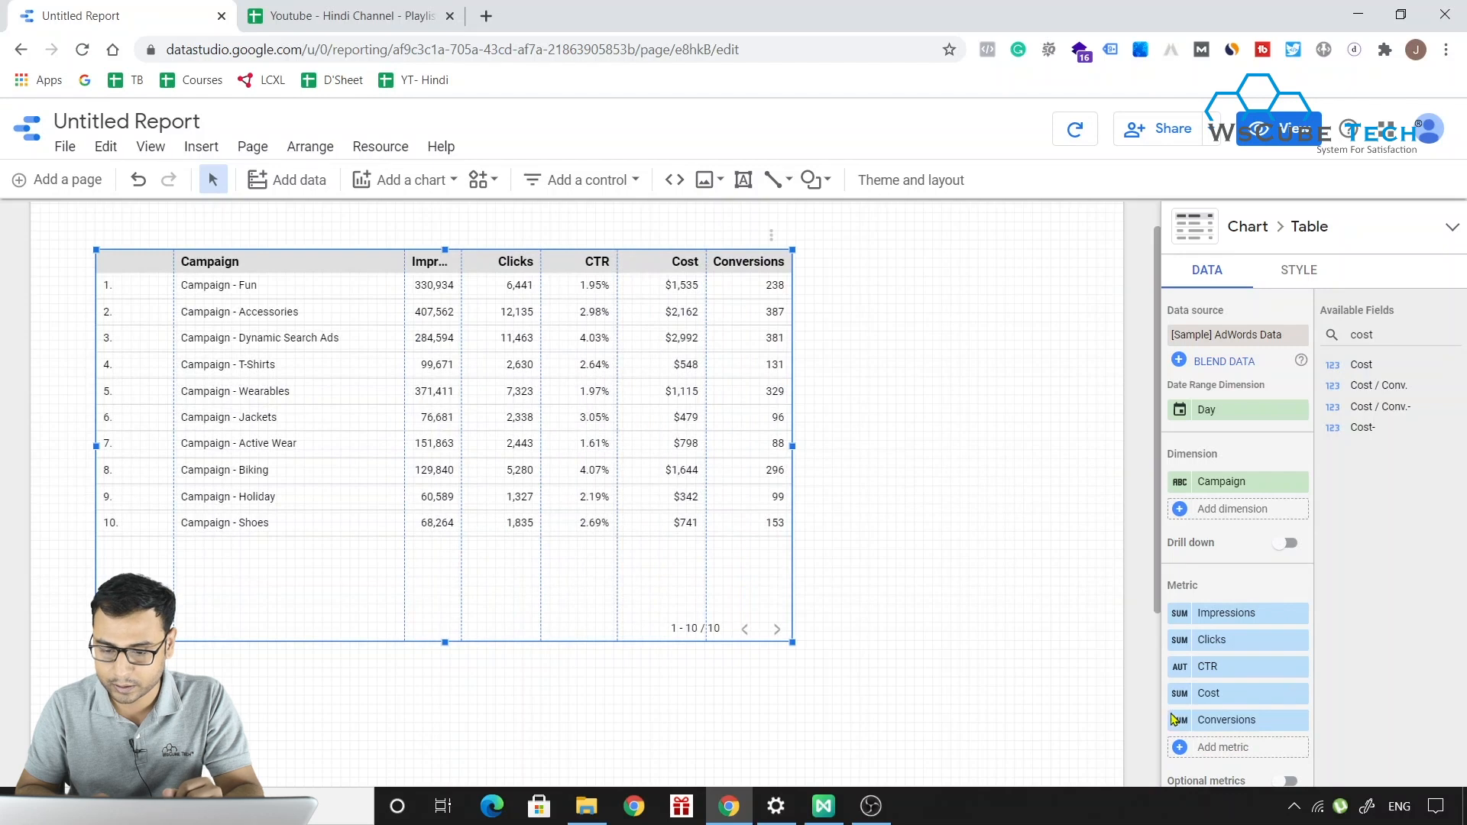
# - Add Cost / Conv. as the last metric and widen the table across most of the page
pyautogui.click(1182, 749)
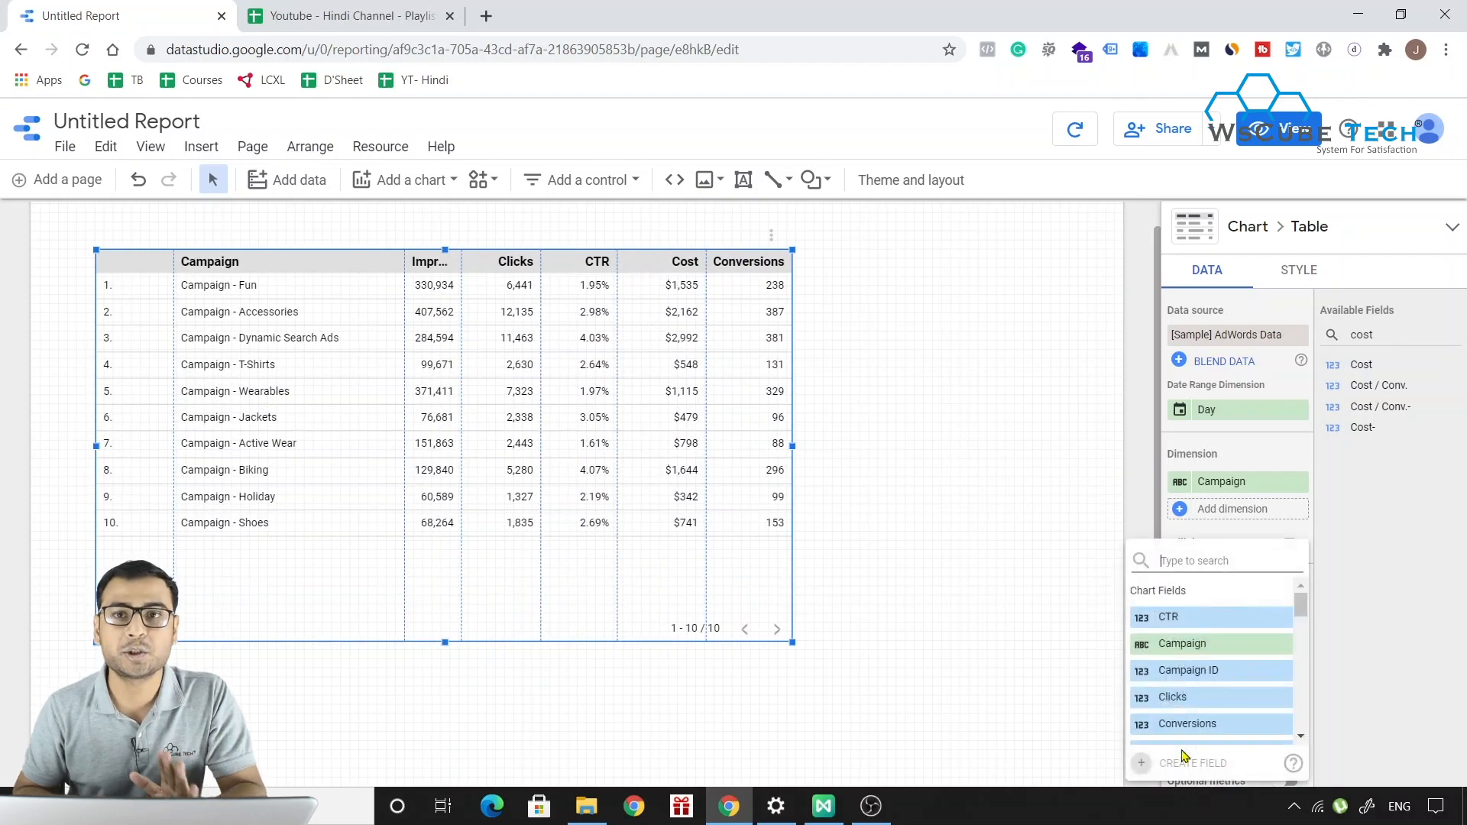
pyautogui.write('Cost')
pyautogui.click(1192, 696)
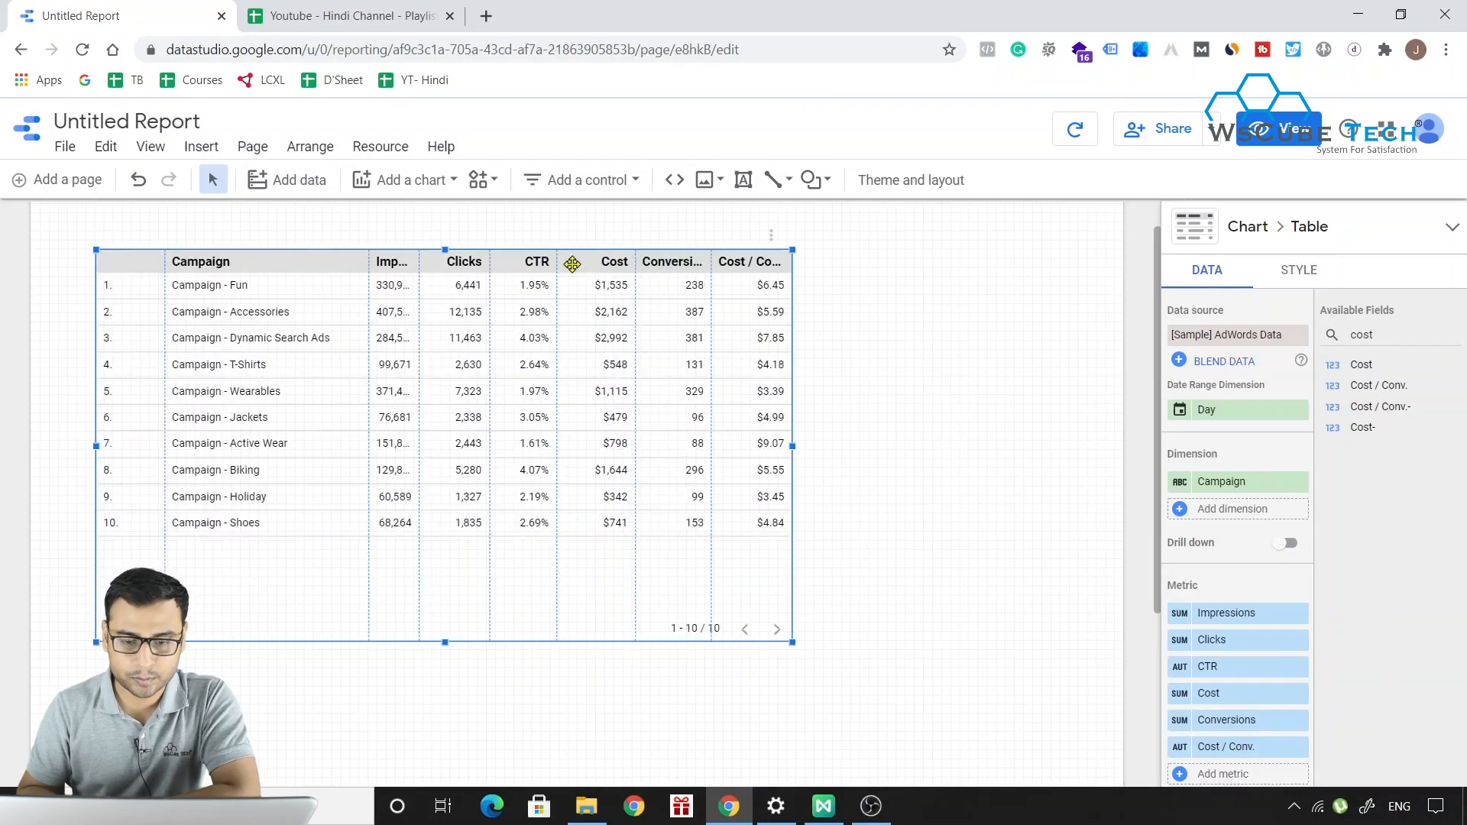
pyautogui.moveTo(791, 444); pyautogui.dragTo(998, 437)
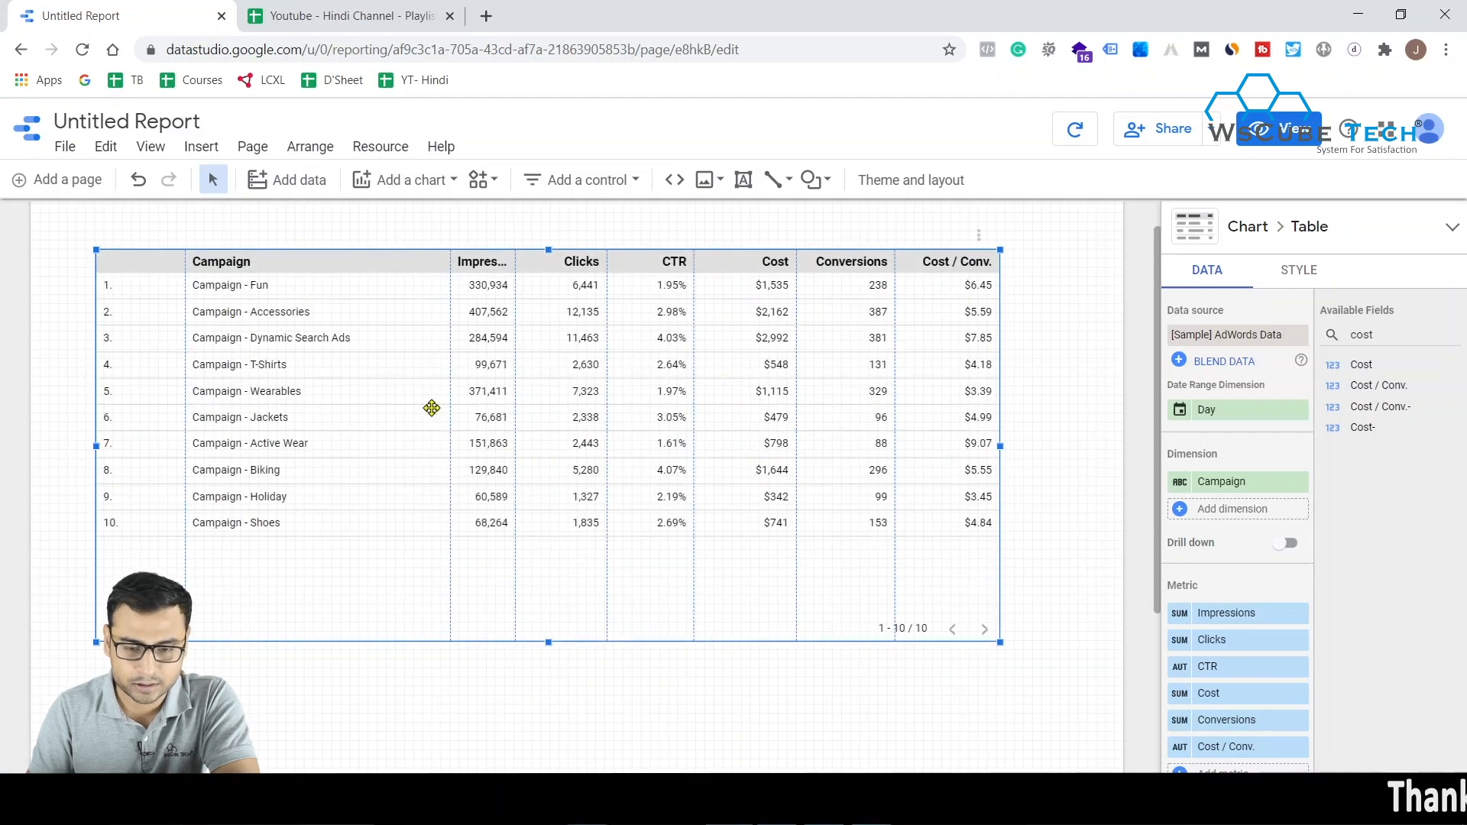
# - Shorten the table and move it down, and draw a wide header rectangle in the space above it
pyautogui.moveTo(549, 642); pyautogui.dragTo(561, 569)
pyautogui.moveTo(576, 372); pyautogui.dragTo(577, 431)
pyautogui.click(816, 180)
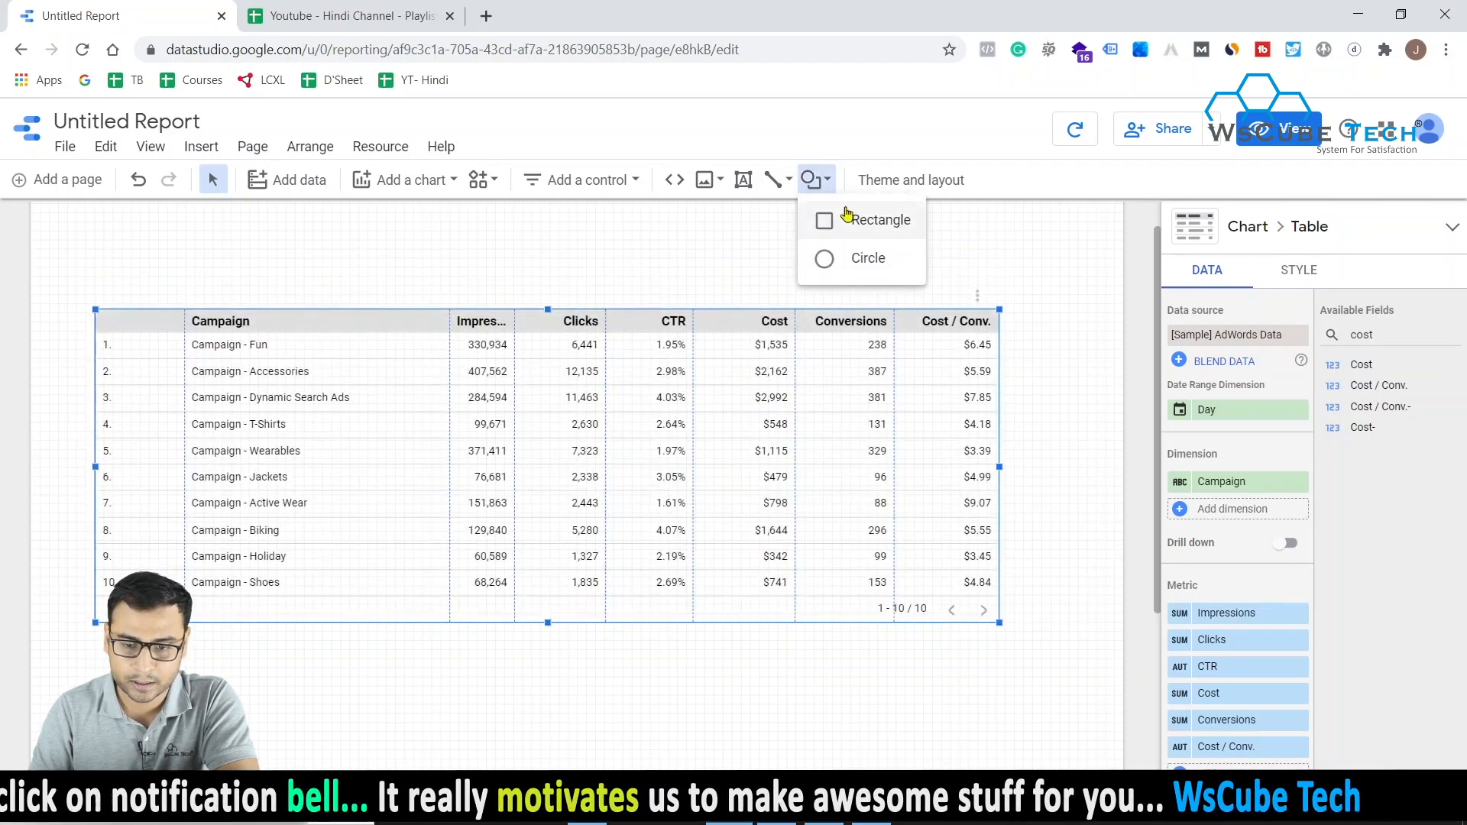
pyautogui.click(850, 218)
pyautogui.moveTo(94, 221)
pyautogui.mouseDown()
pyautogui.moveTo(246, 268)
pyautogui.moveTo(713, 280)
pyautogui.mouseUp()
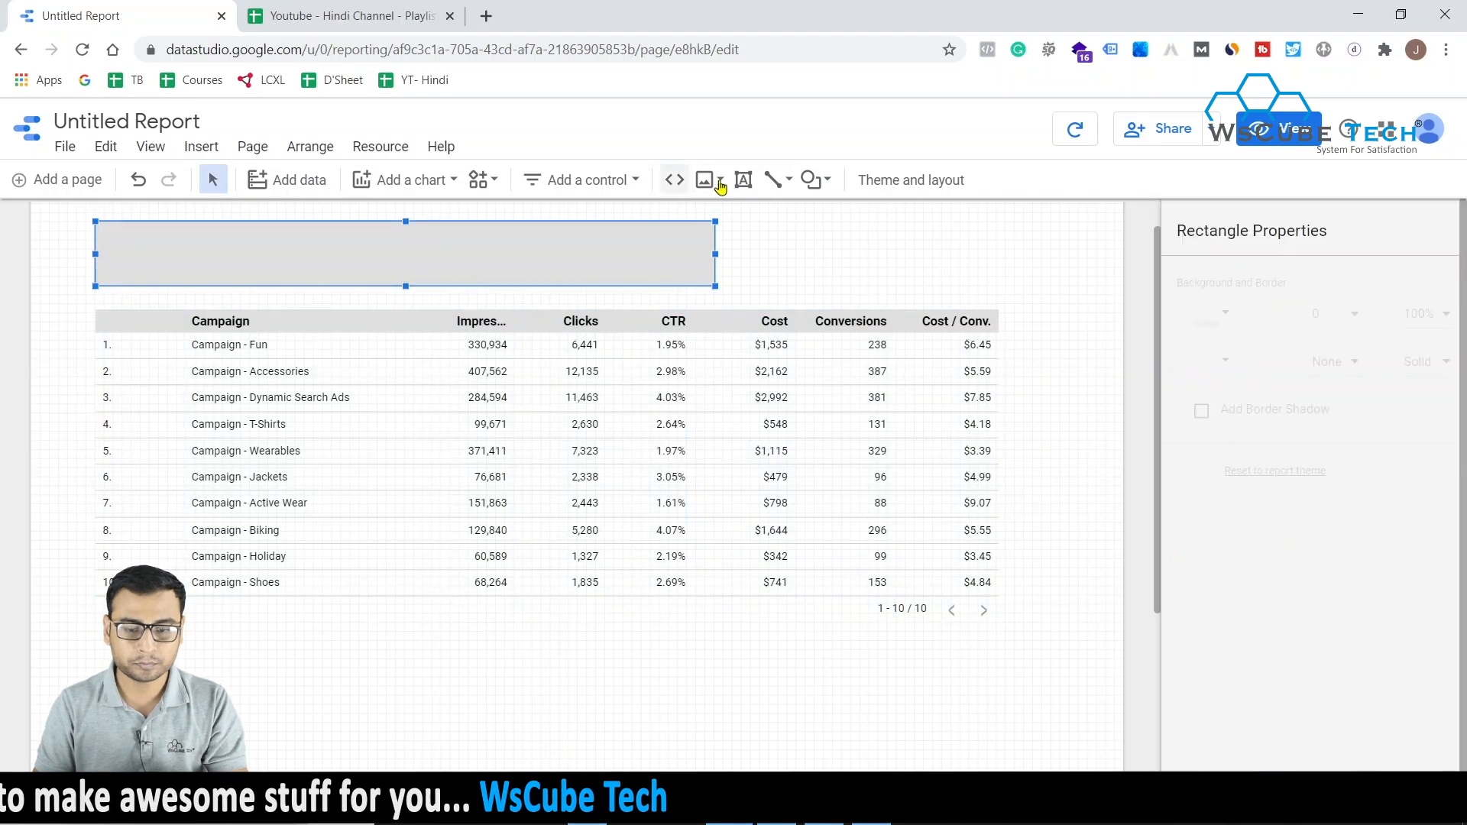
# - Add a text box over the header rectangle reading "GOOGLE ADs - Basic Report - Client Name" and centre its text
pyautogui.click(744, 180)
pyautogui.moveTo(110, 234); pyautogui.dragTo(680, 273)
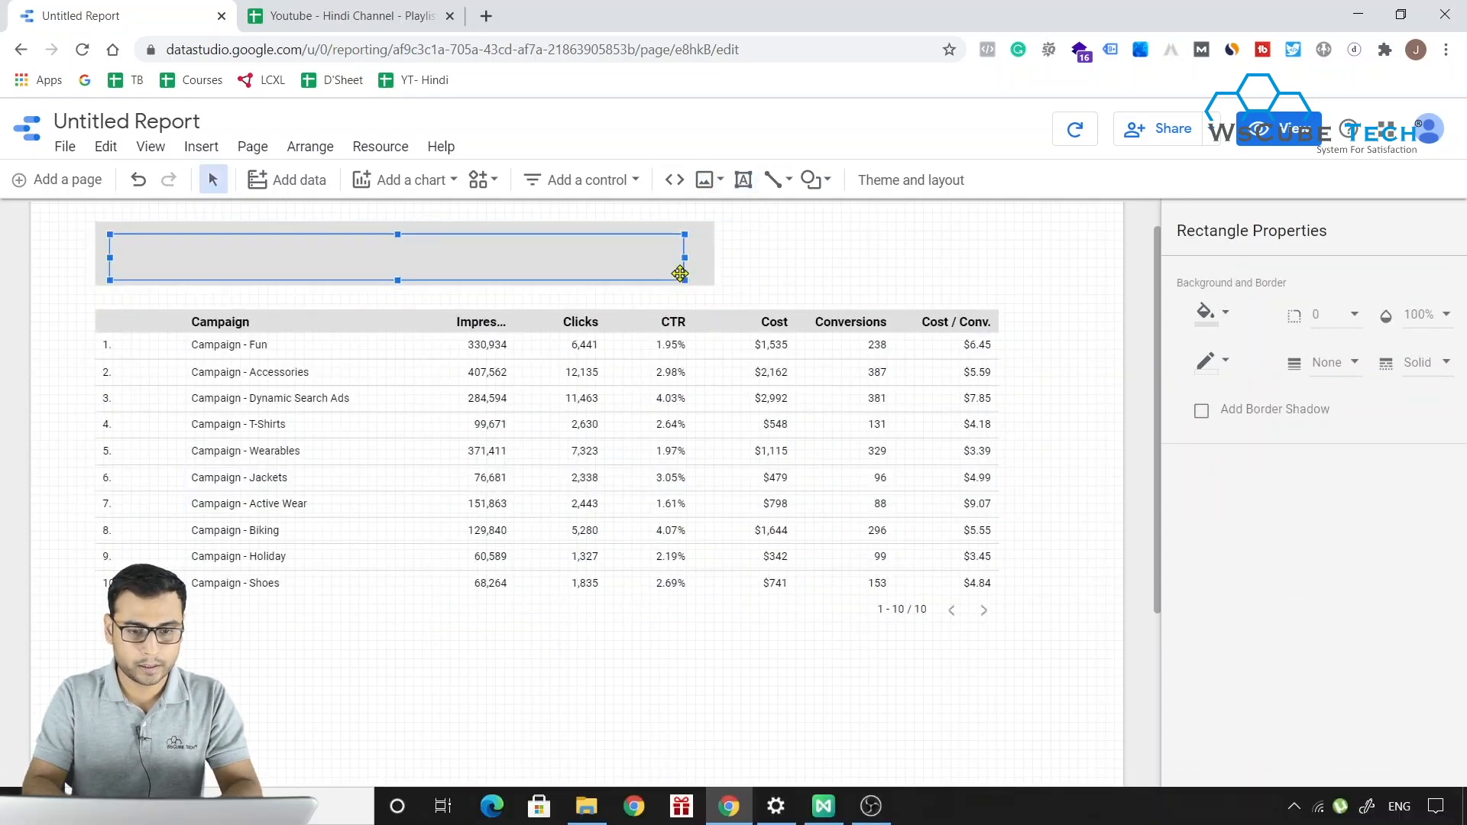
pyautogui.write('GOOG')
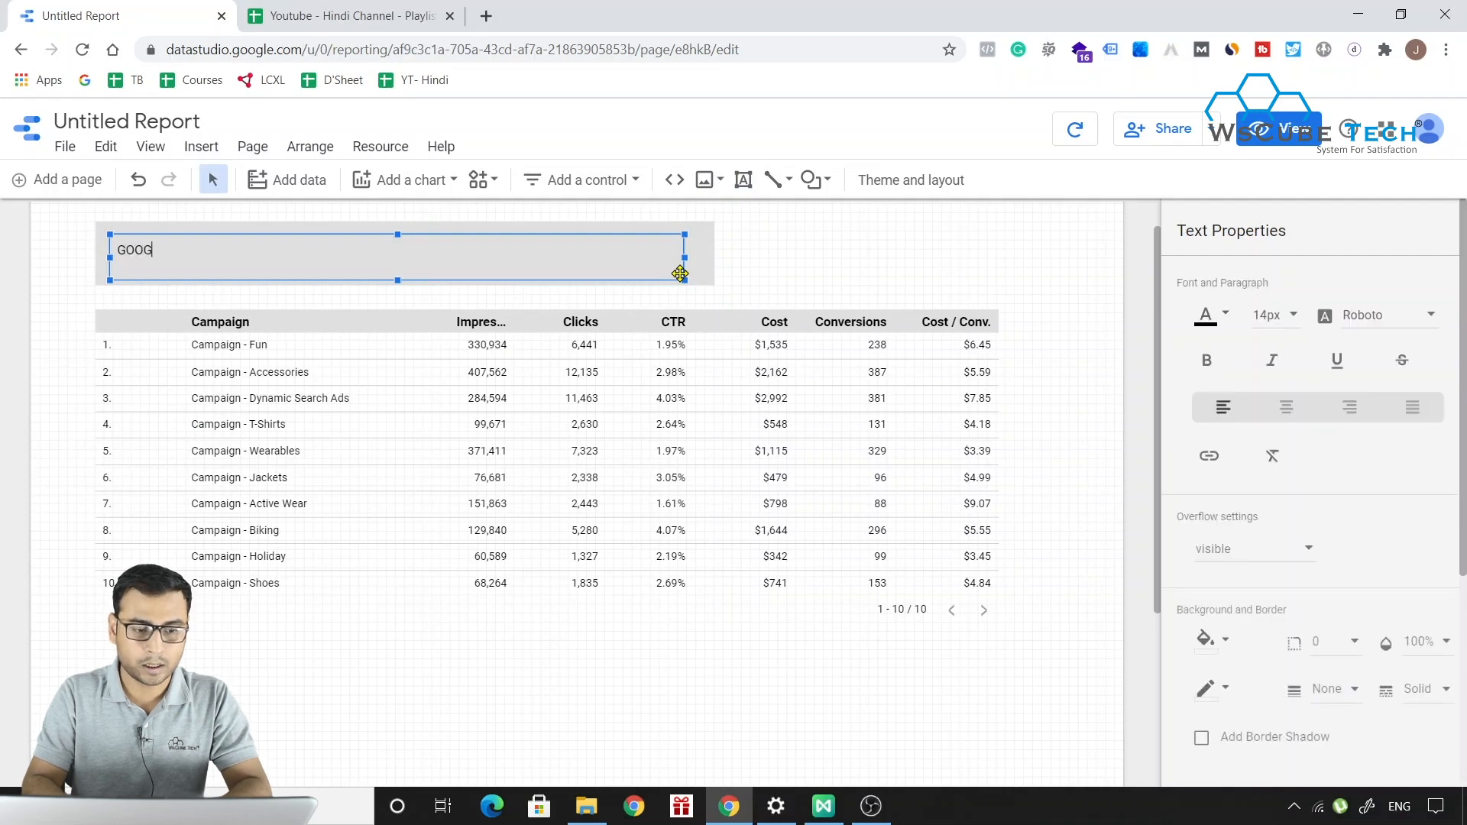
pyautogui.write('LE ADs - Basic Report - Client Name')
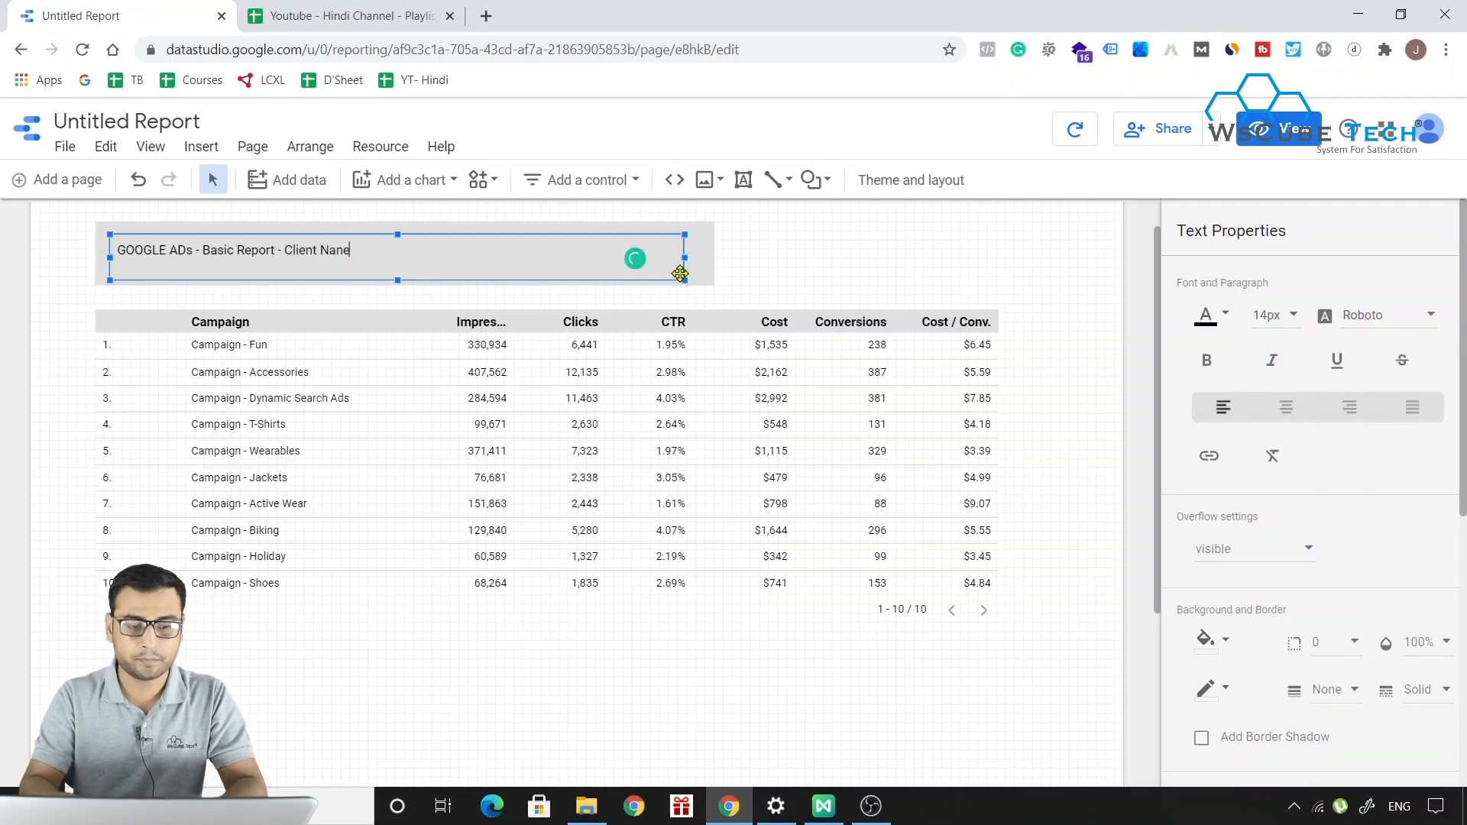
pyautogui.hotkey('ctrl', 'a')
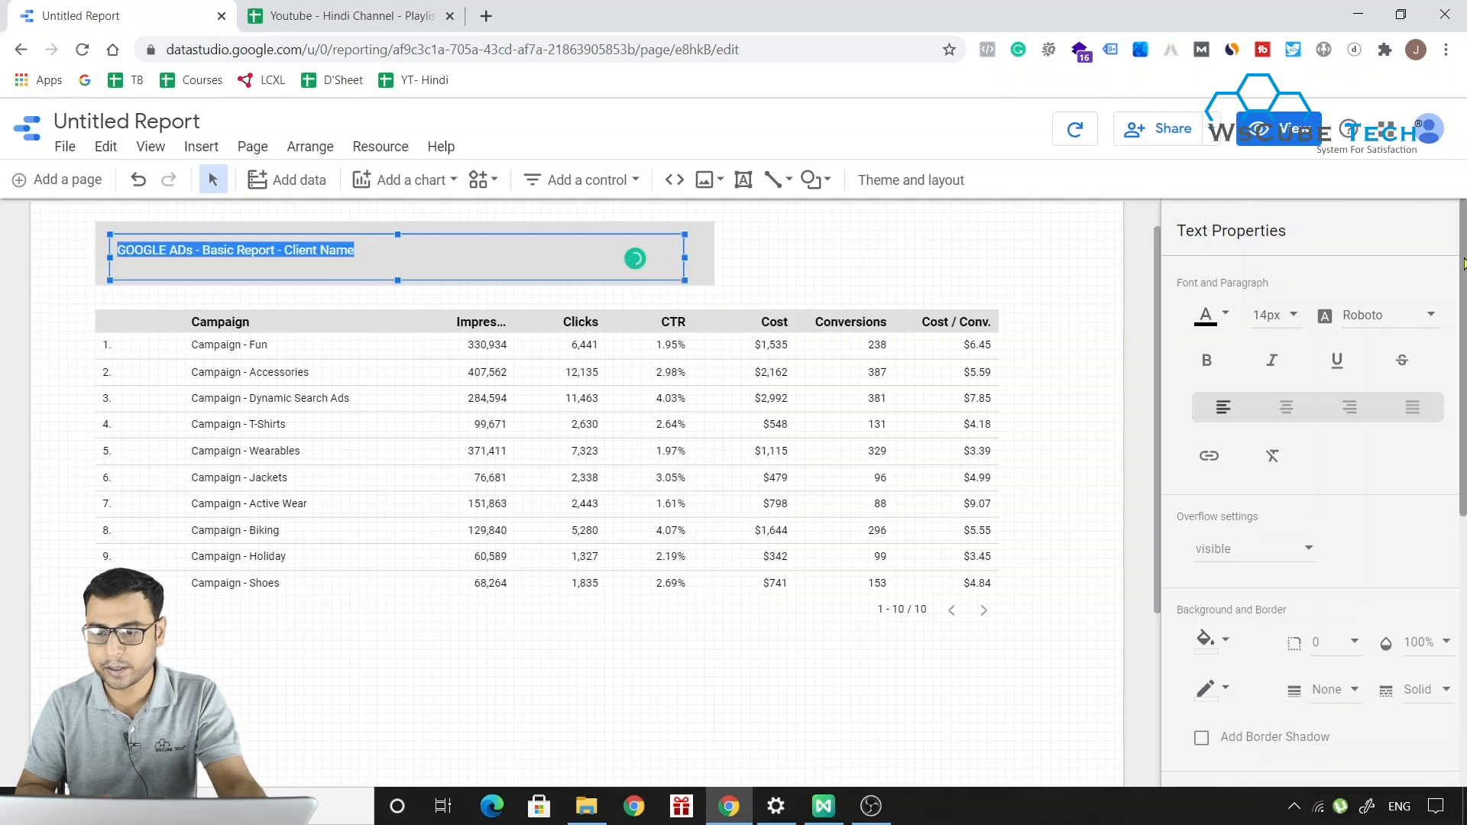
pyautogui.click(1293, 406)
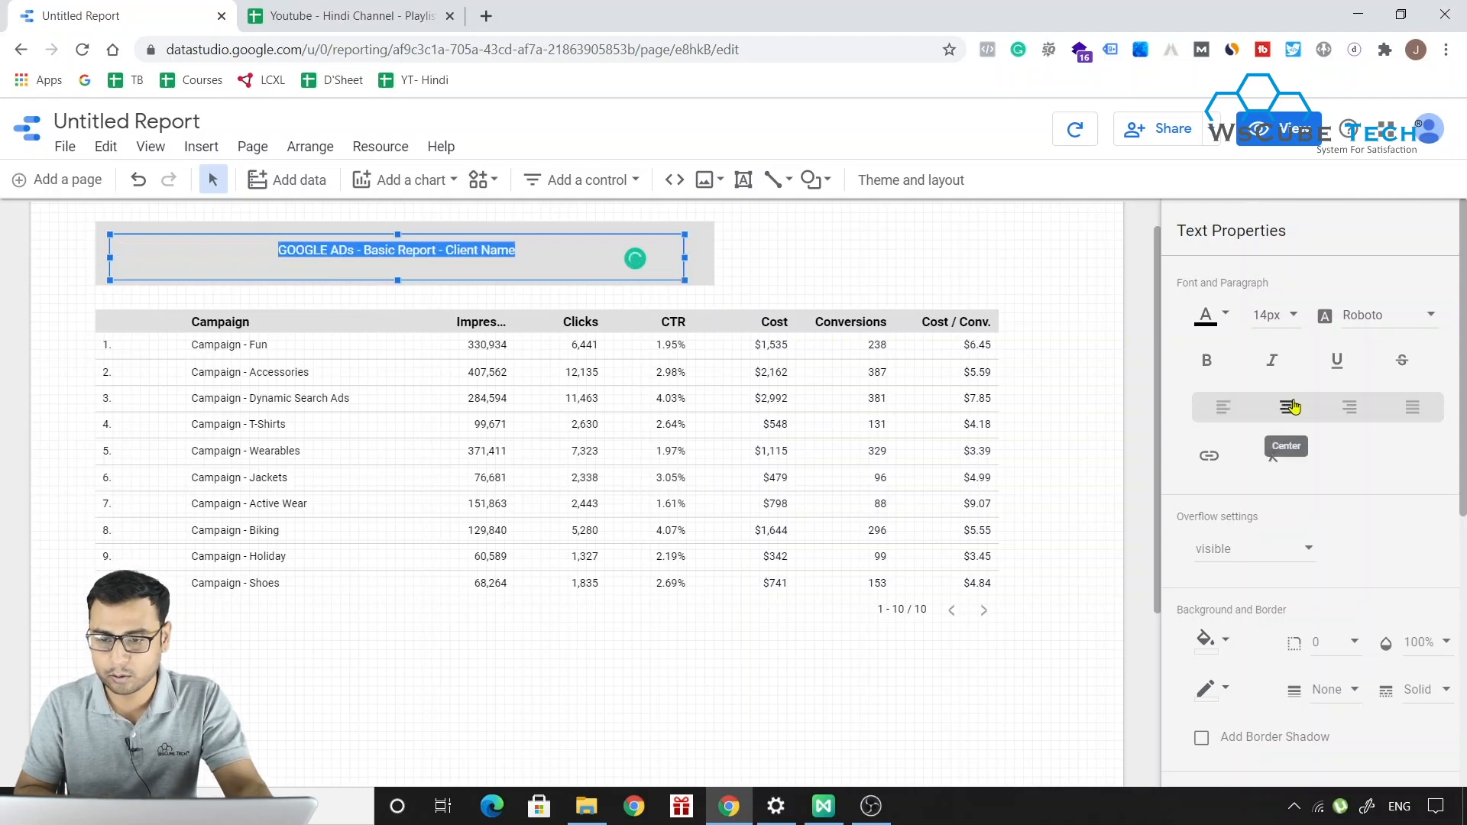
# - Set the selected header title's font size to 24px
pyautogui.click(1280, 320)
pyautogui.scroll(-2, 1284, 374)
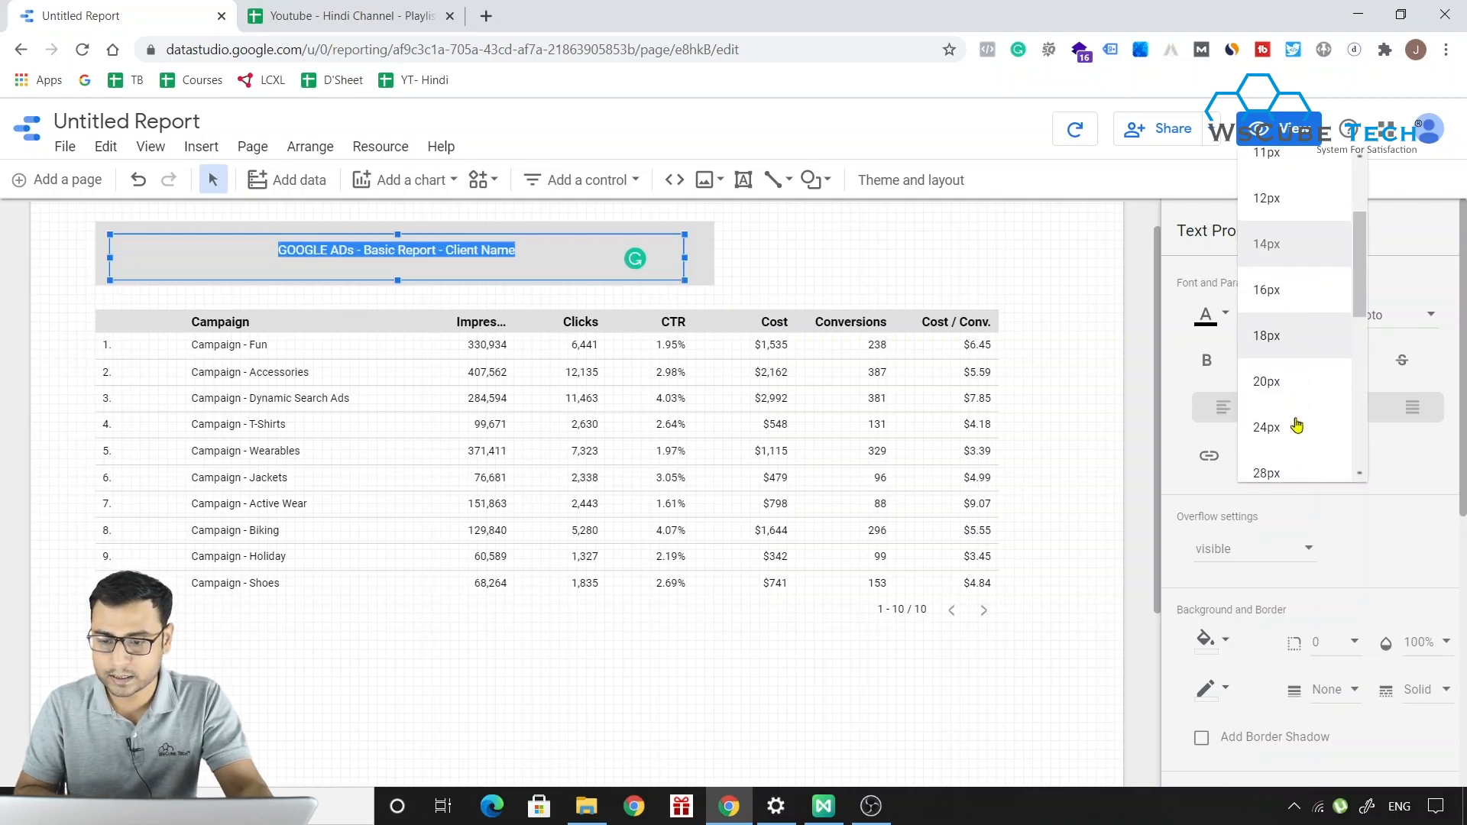
pyautogui.click(1281, 394)
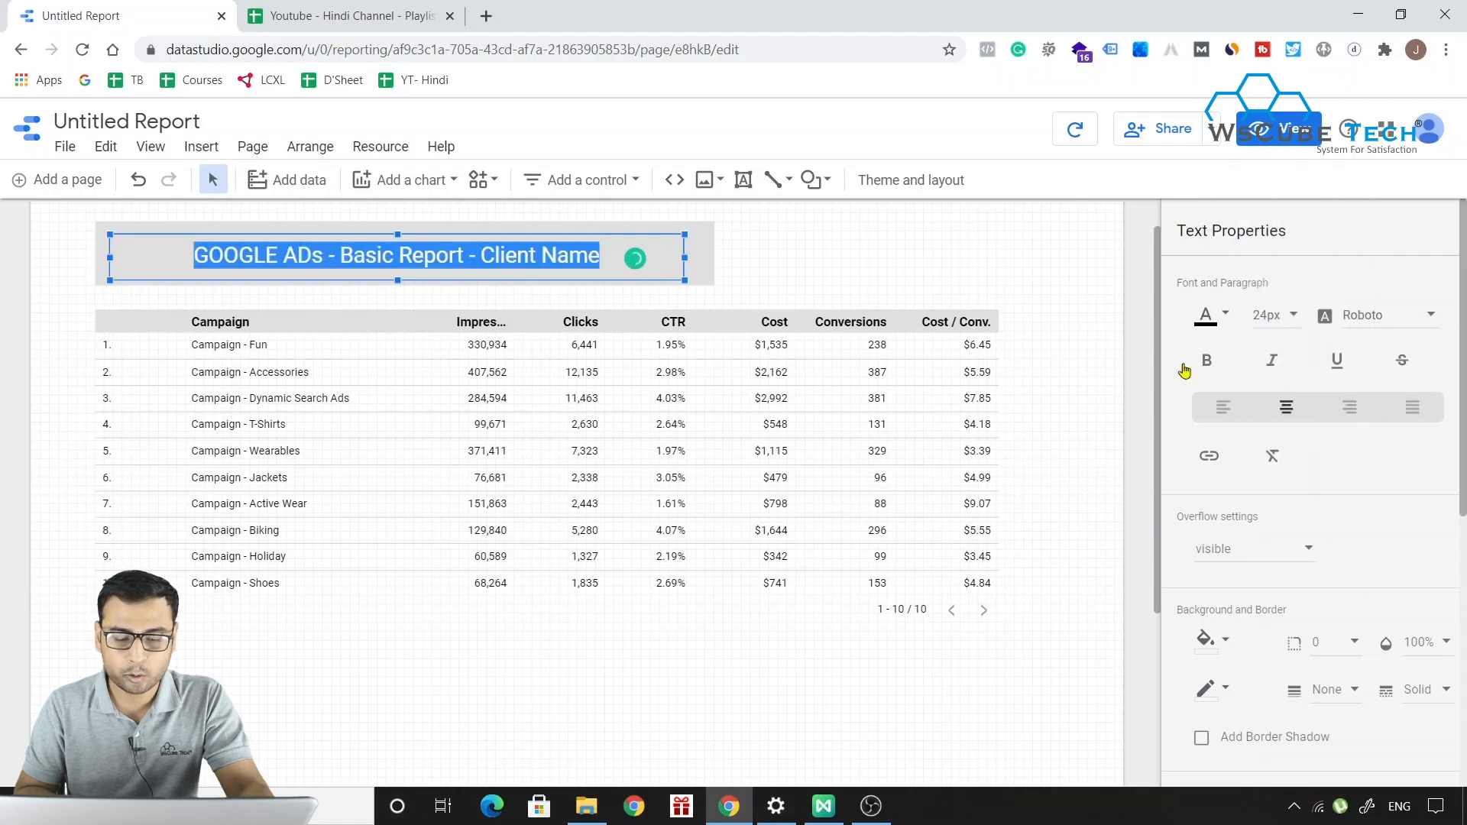
# - Narrow the grey header rectangle from both sides and move it to the page's left edge
pyautogui.click(703, 243)
pyautogui.click(703, 243)
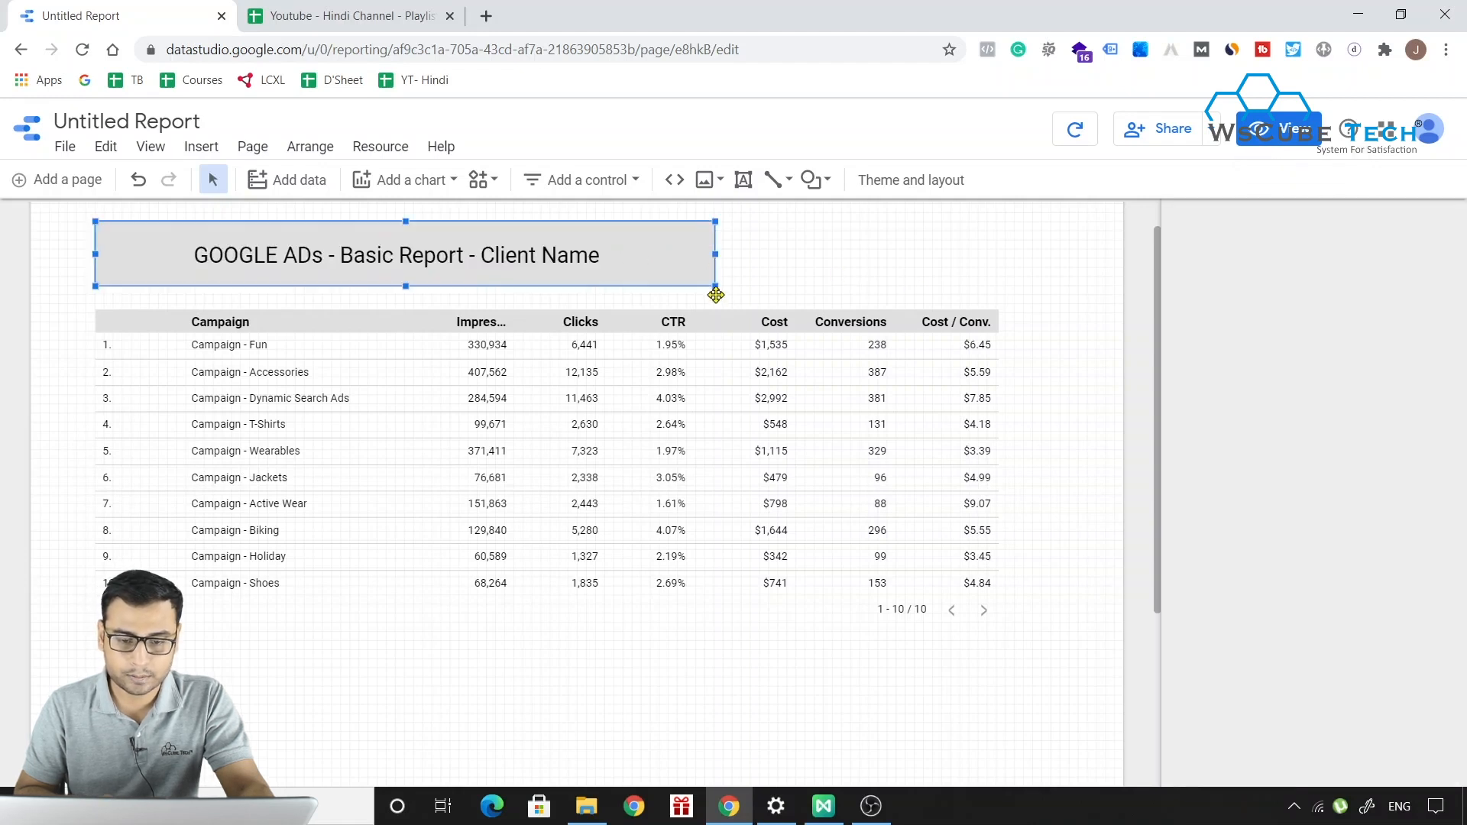
pyautogui.moveTo(714, 285); pyautogui.dragTo(658, 287)
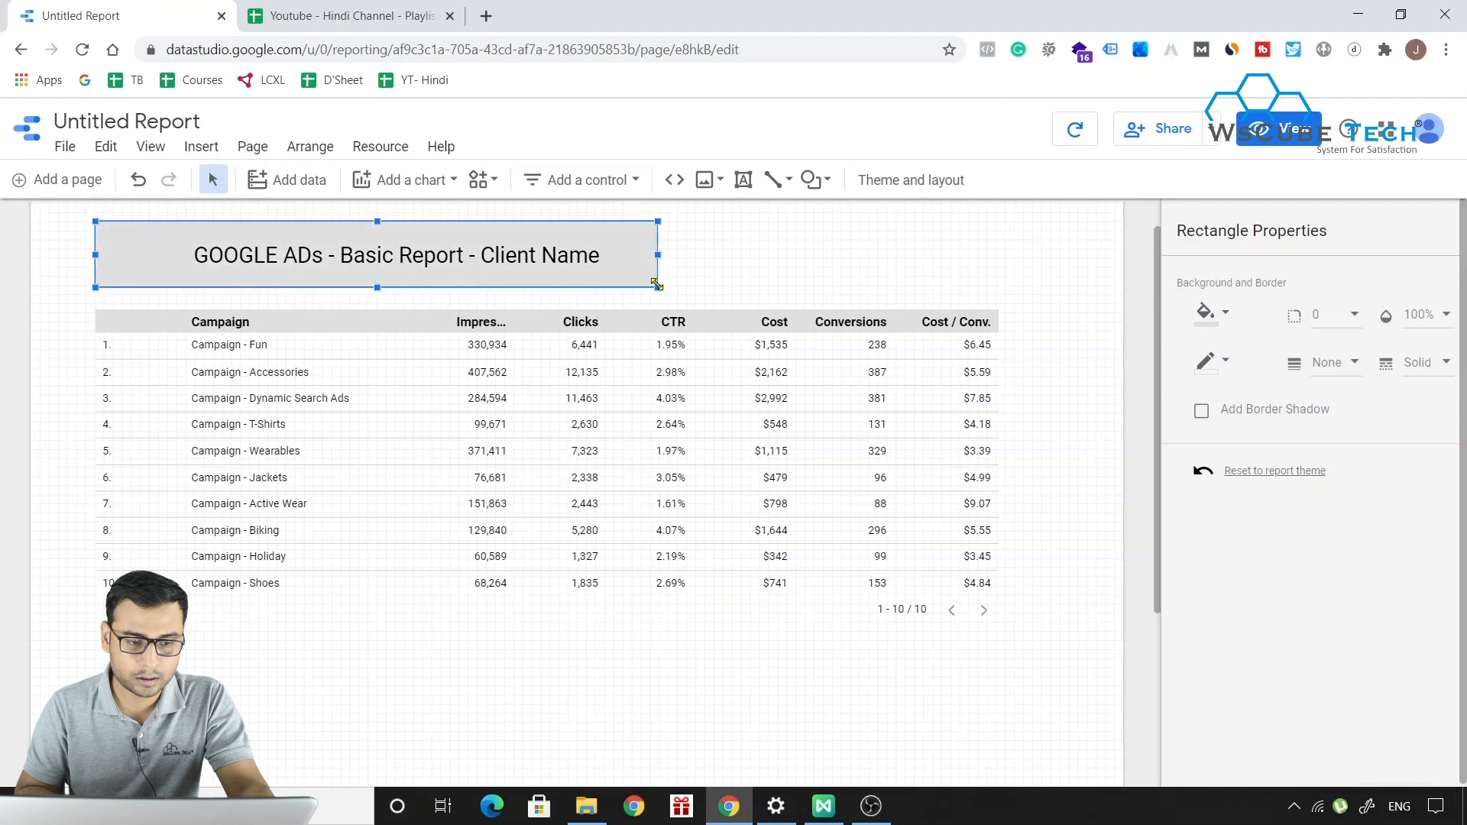
pyautogui.moveTo(99, 255); pyautogui.dragTo(176, 252)
pyautogui.moveTo(295, 230); pyautogui.dragTo(220, 229)
pyautogui.click(327, 247)
pyautogui.moveTo(347, 231); pyautogui.dragTo(308, 233)
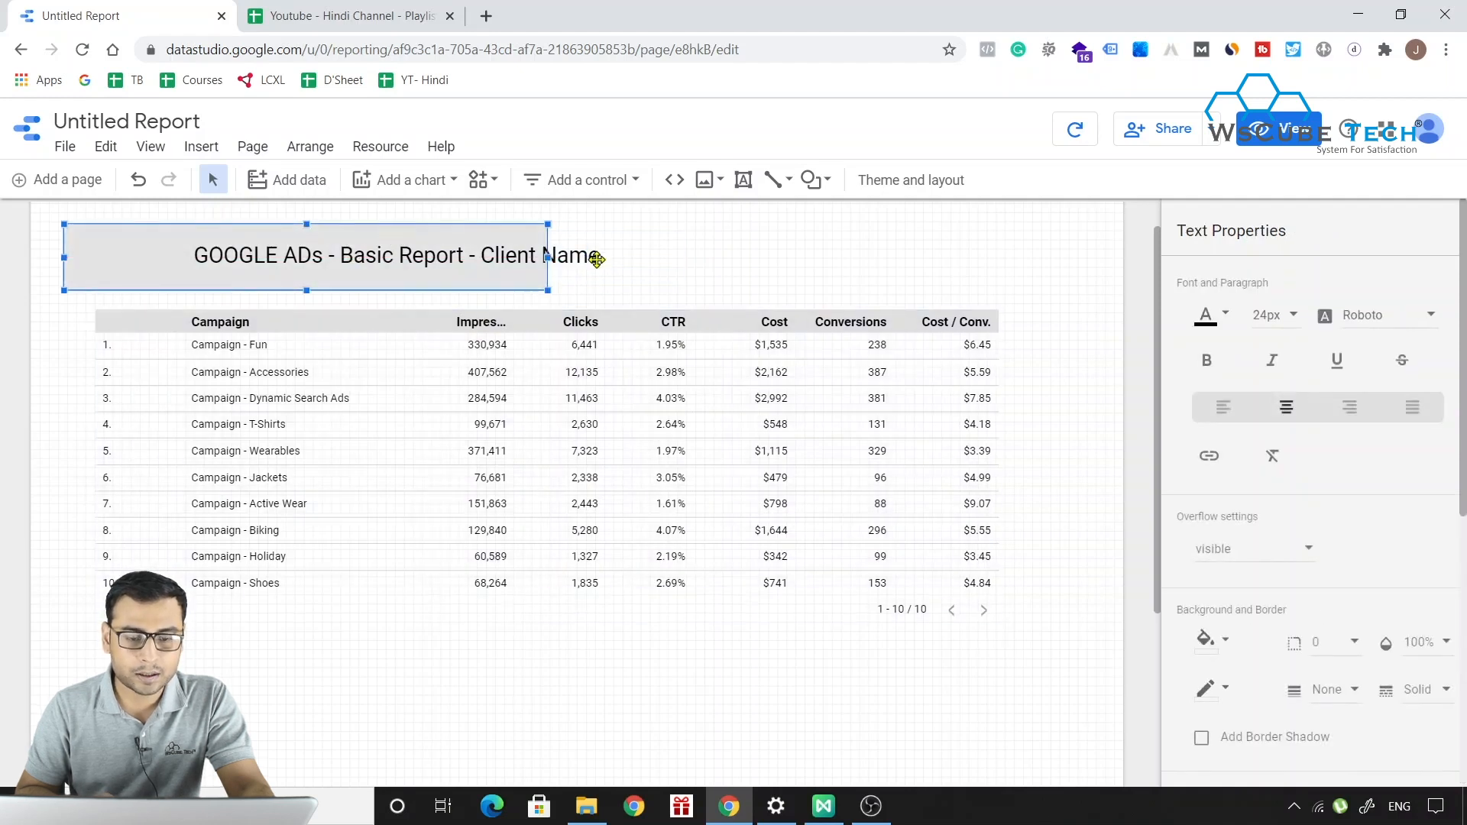
# - Narrow the title text box and move it left so the title is centred over the header rectangle
pyautogui.click(382, 250)
pyautogui.click(678, 252)
pyautogui.moveTo(680, 257); pyautogui.dragTo(593, 259)
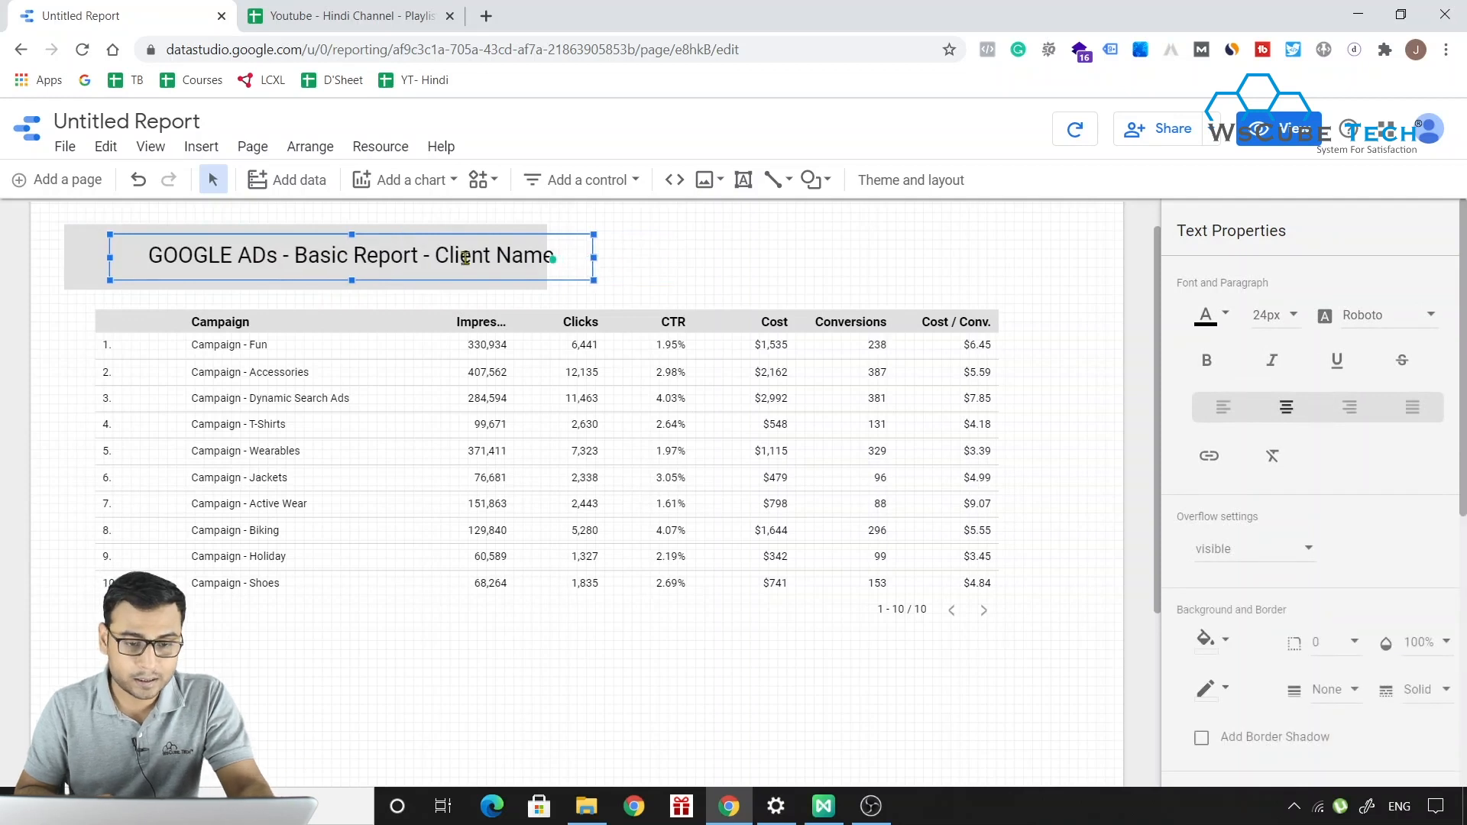
pyautogui.moveTo(451, 232); pyautogui.dragTo(404, 240)
pyautogui.click(698, 249)
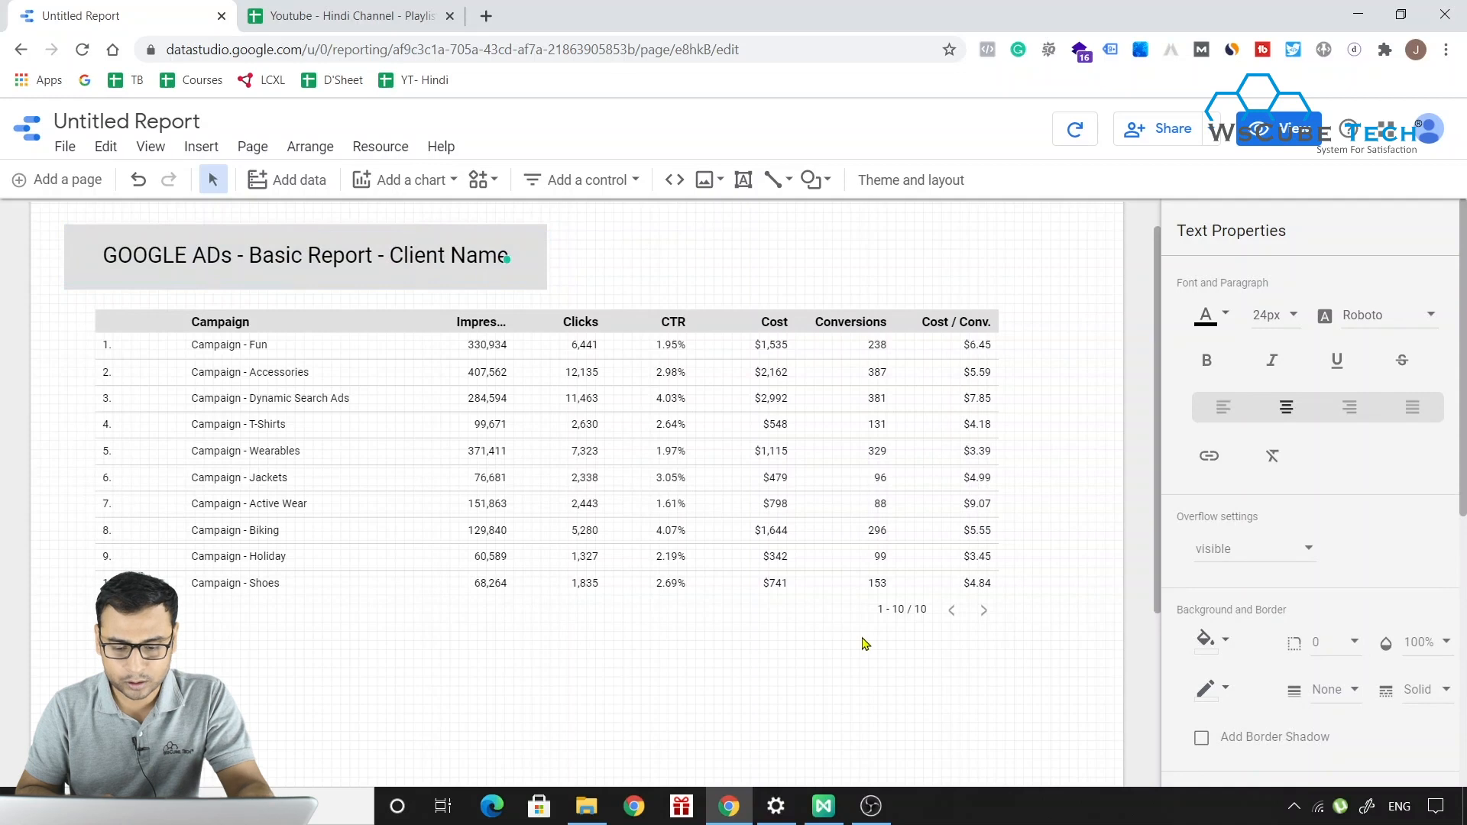
# - Switch to MindMaster to review the "Filters in Google Data Studio" mind map, and return to the report
pyautogui.click(823, 807)
pyautogui.click(477, 371)
pyautogui.moveTo(478, 371); pyautogui.dragTo(447, 369)
pyautogui.click(799, 549)
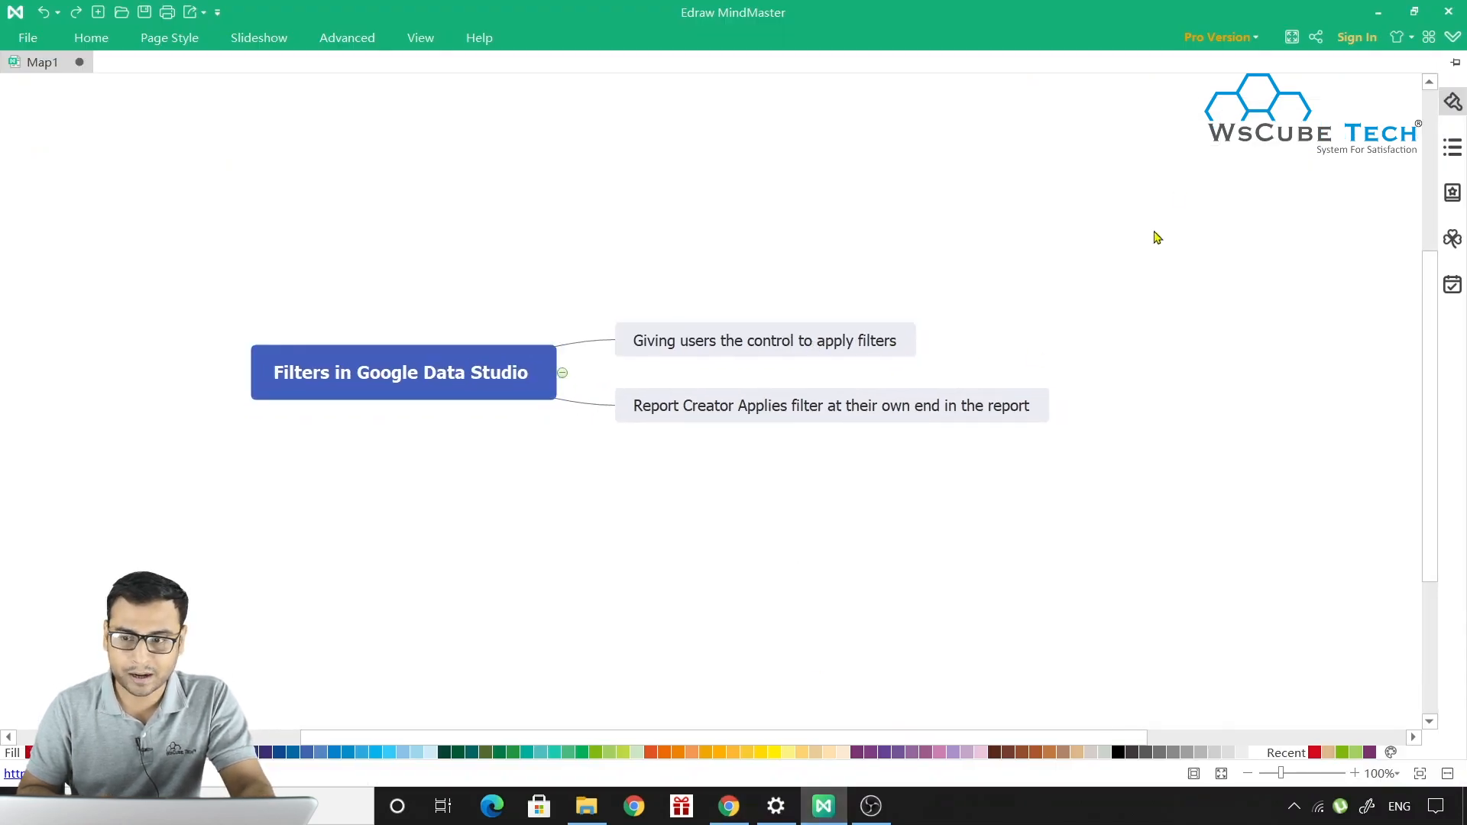
pyautogui.click(1379, 12)
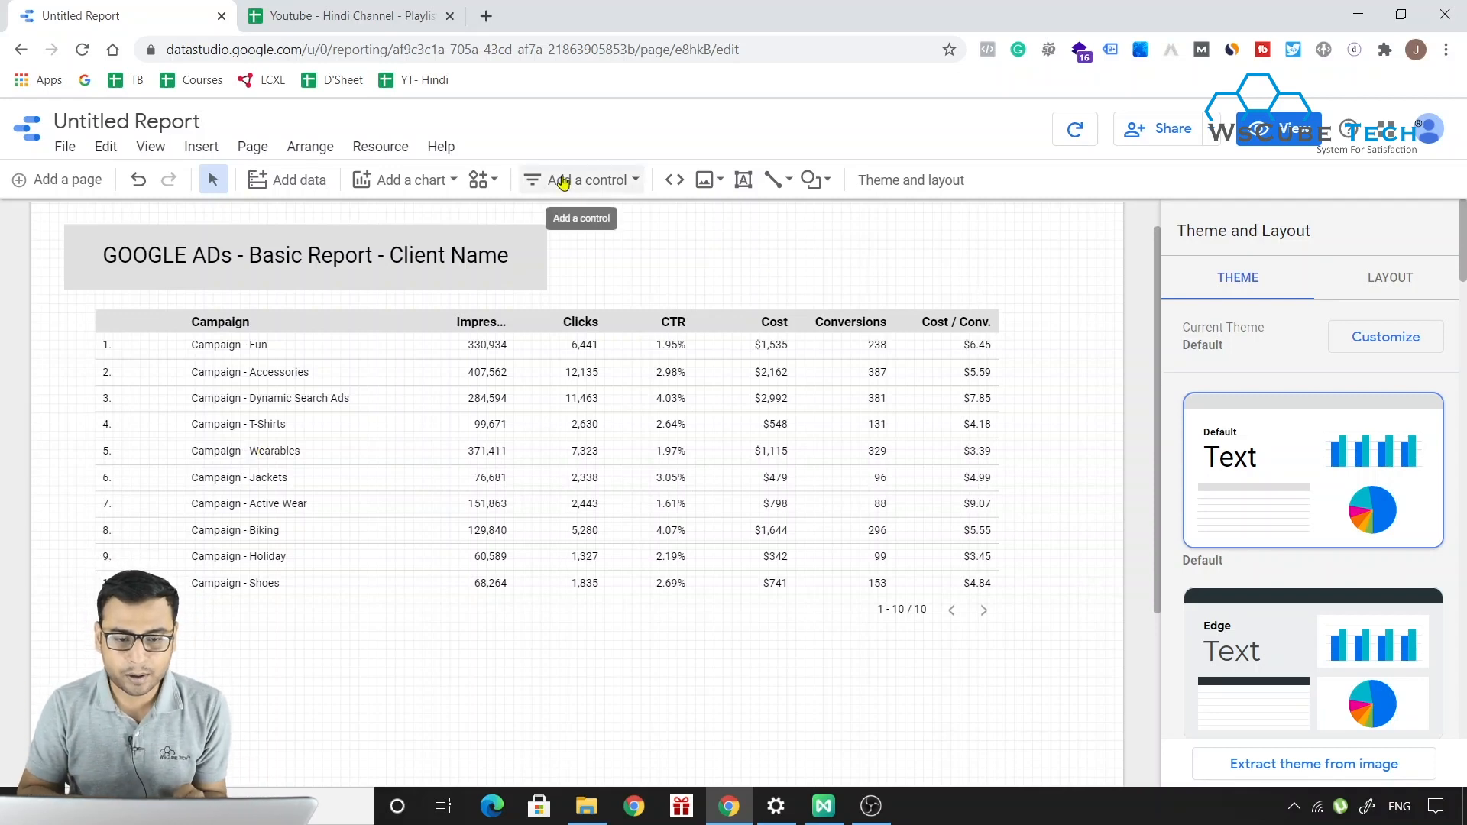
# - Add a drop-down list control to the right of the header rectangle, using Campaign as its control field
pyautogui.click(580, 181)
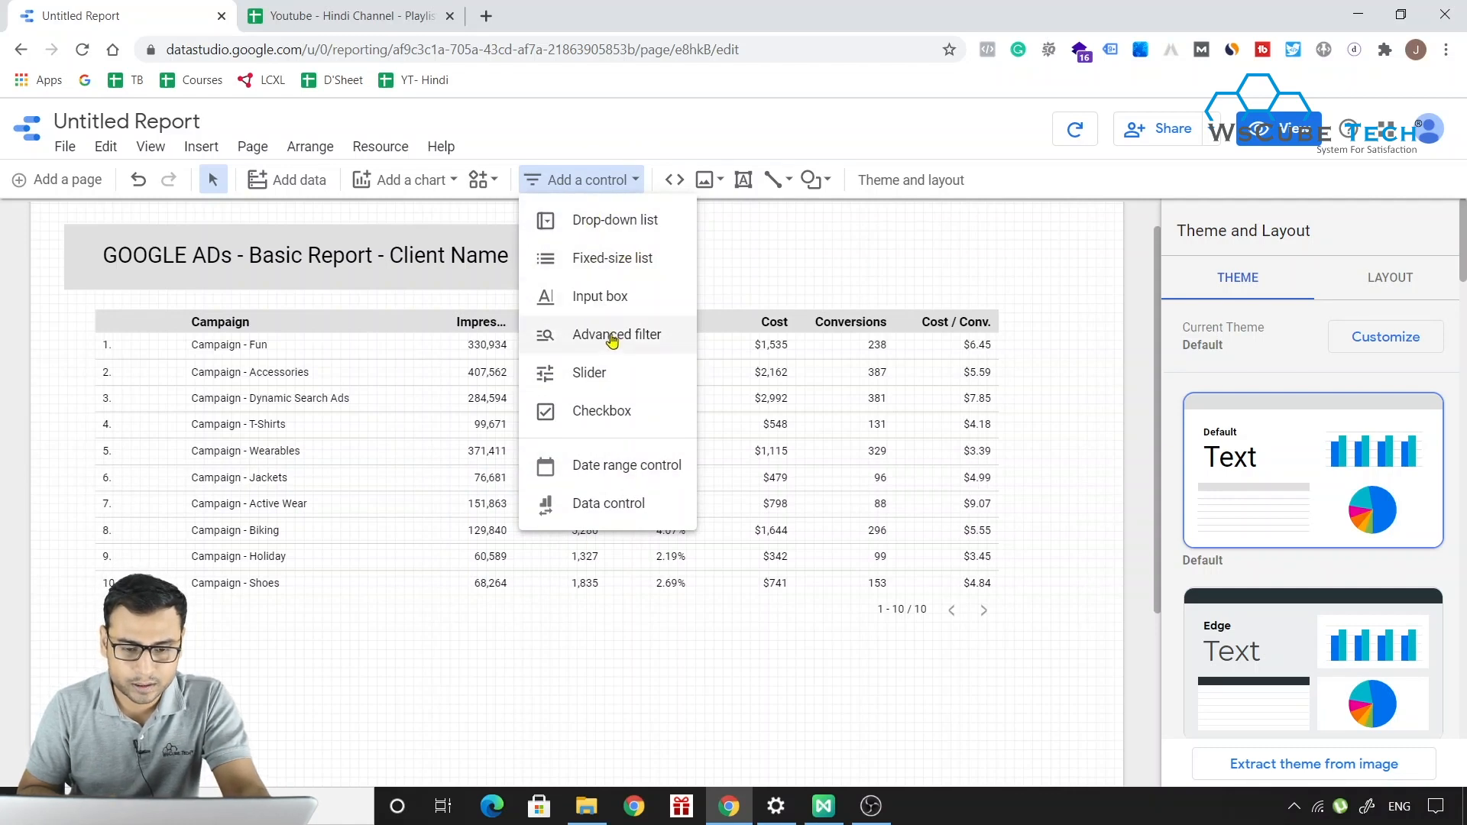
pyautogui.click(606, 227)
pyautogui.moveTo(601, 224); pyautogui.dragTo(965, 289)
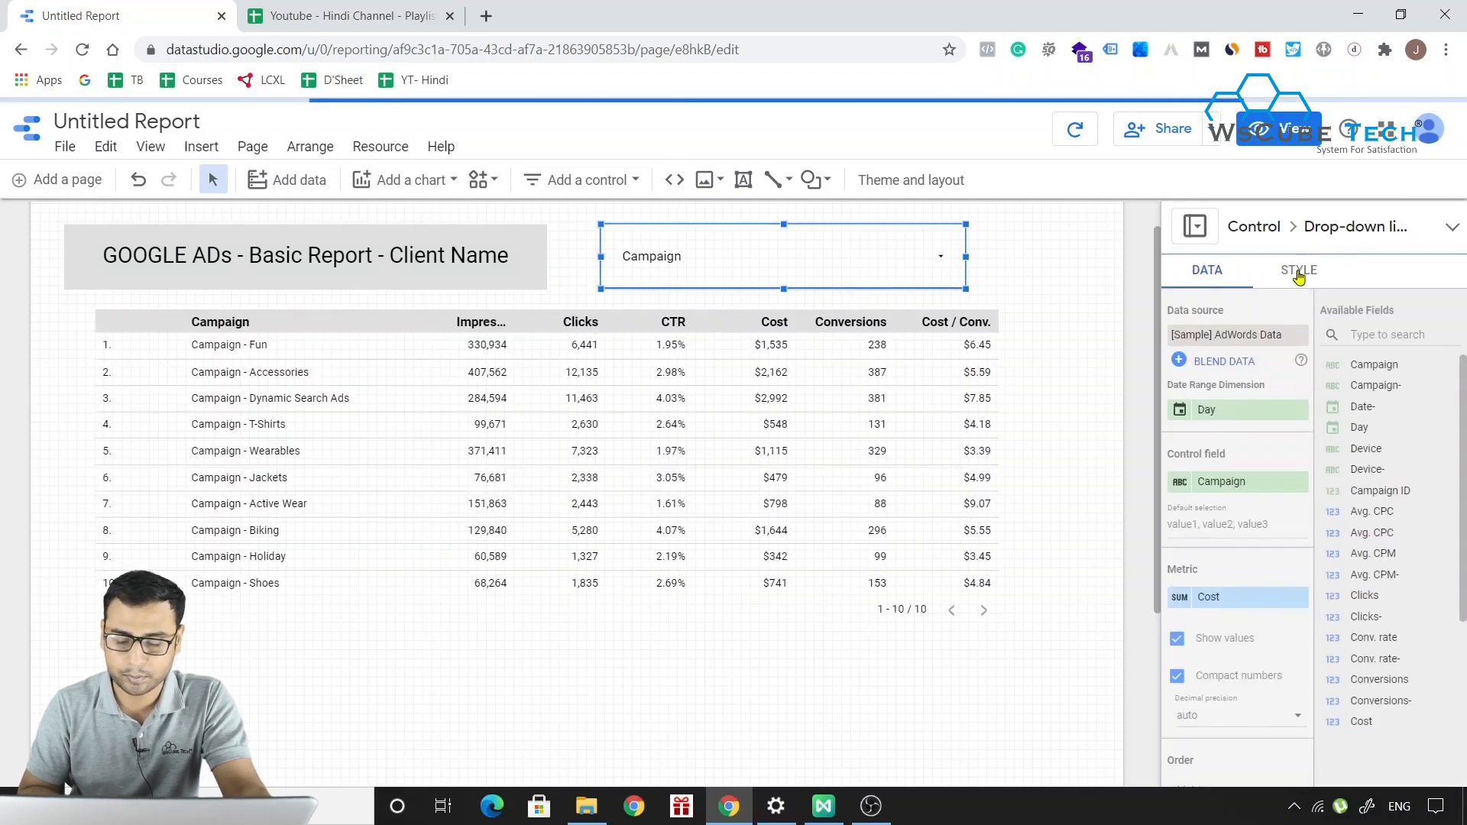
pyautogui.click(1298, 273)
pyautogui.click(1036, 250)
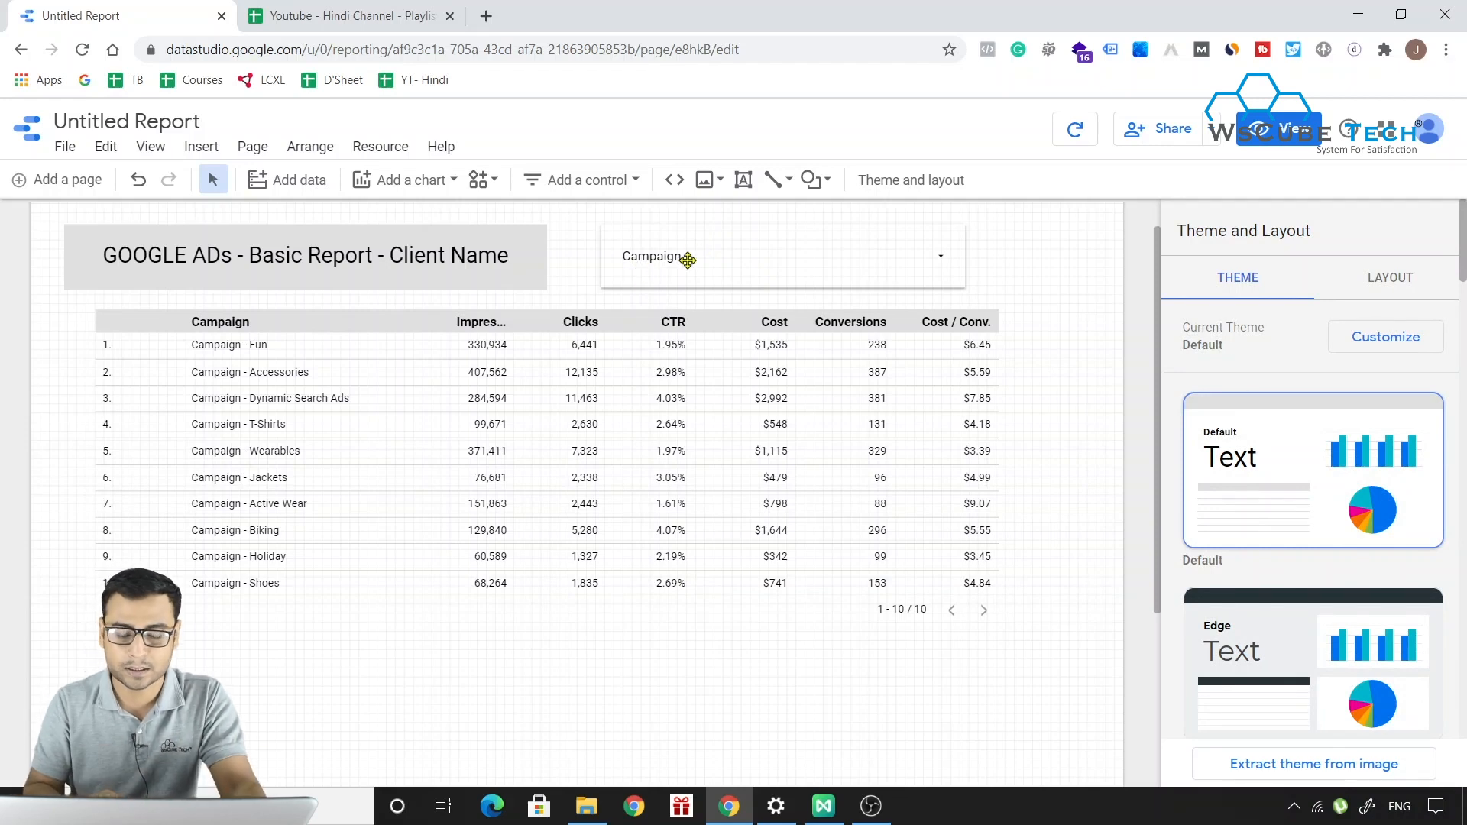
# - Preview the report and limit the Campaign drop-down filter to Dynamic Search Ads, Accessories and Biking
pyautogui.click(1275, 144)
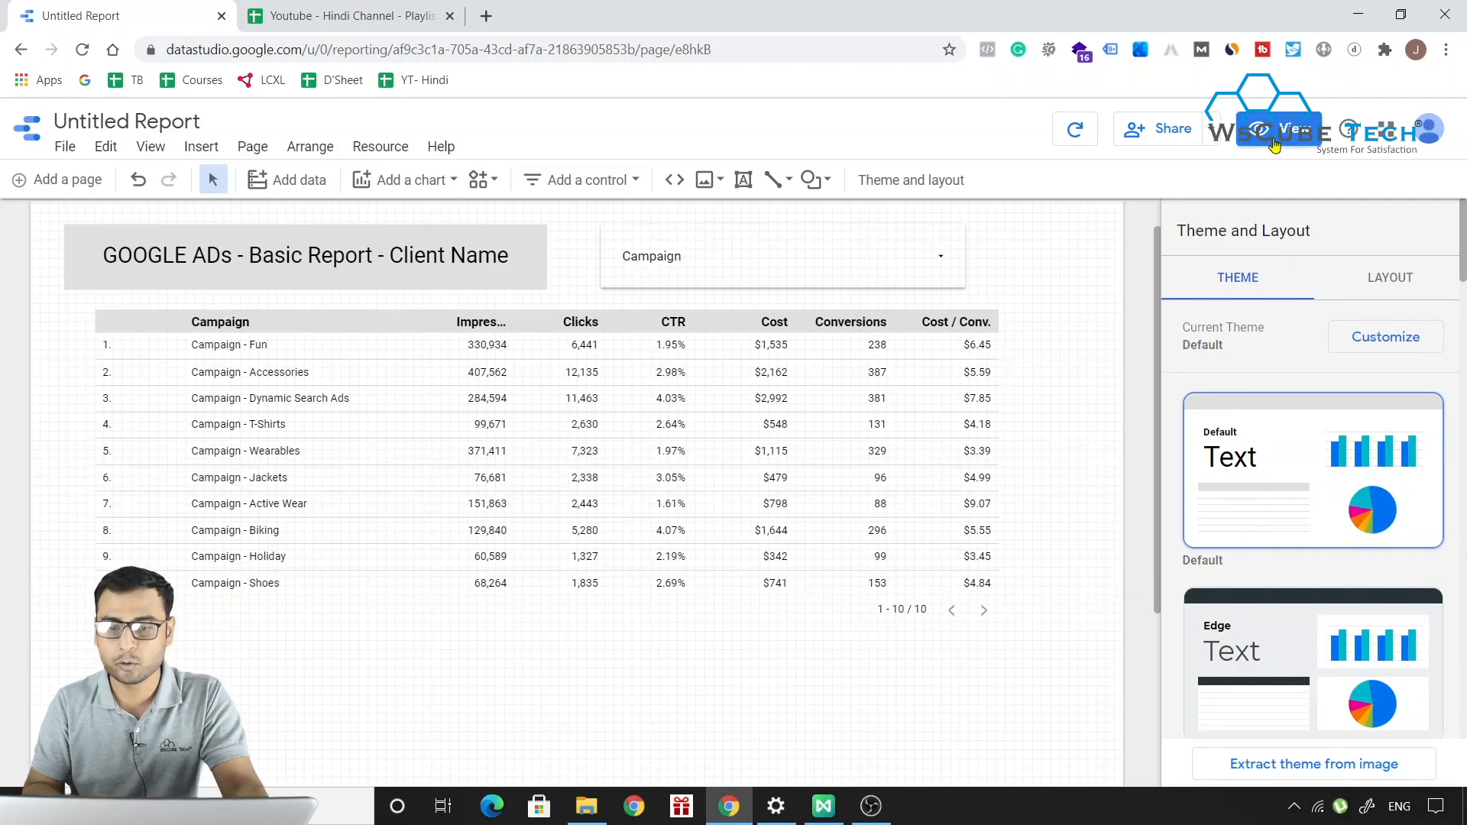
pyautogui.click(841, 234)
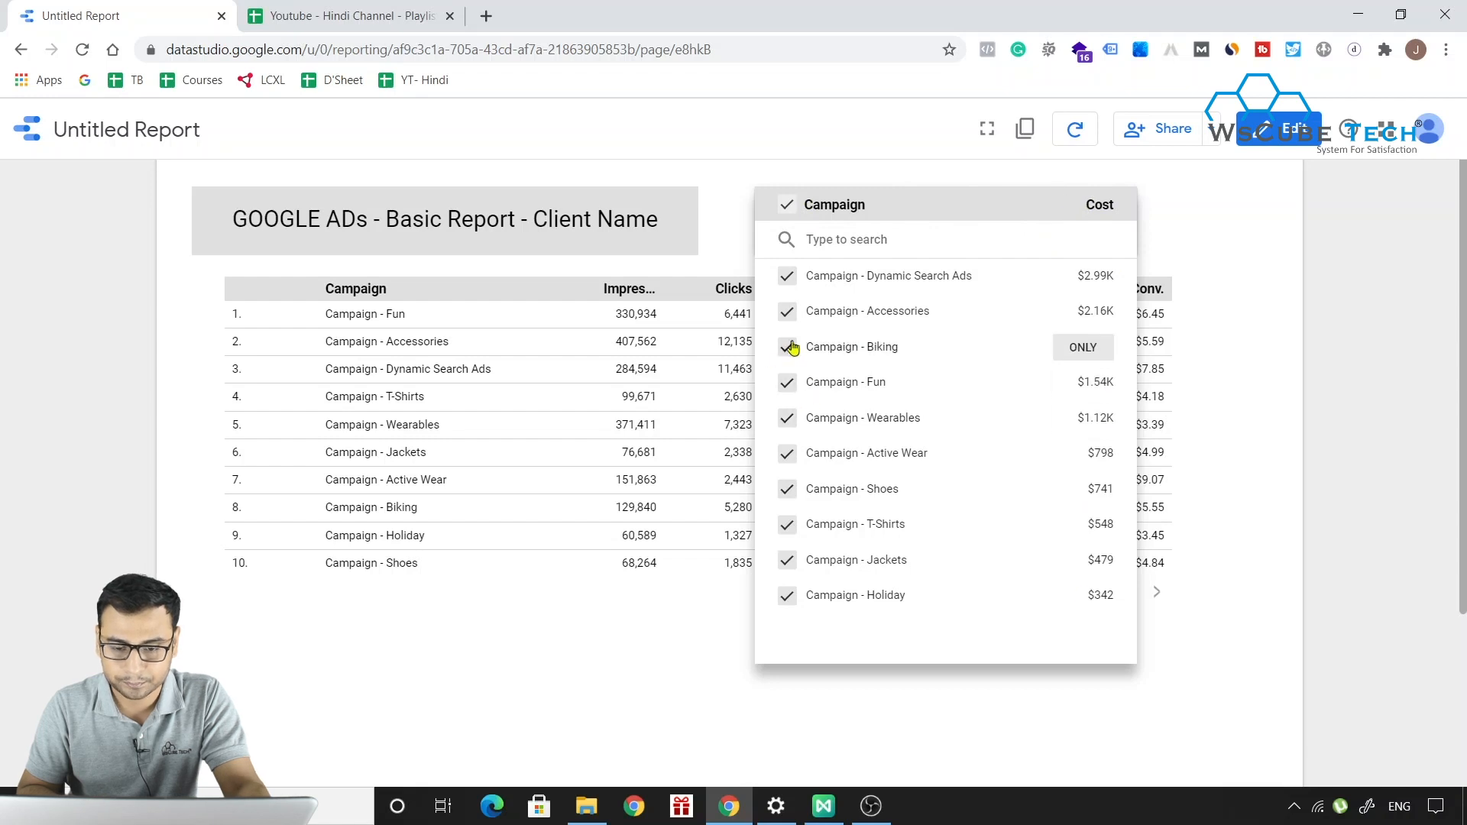
pyautogui.click(787, 382)
pyautogui.click(787, 418)
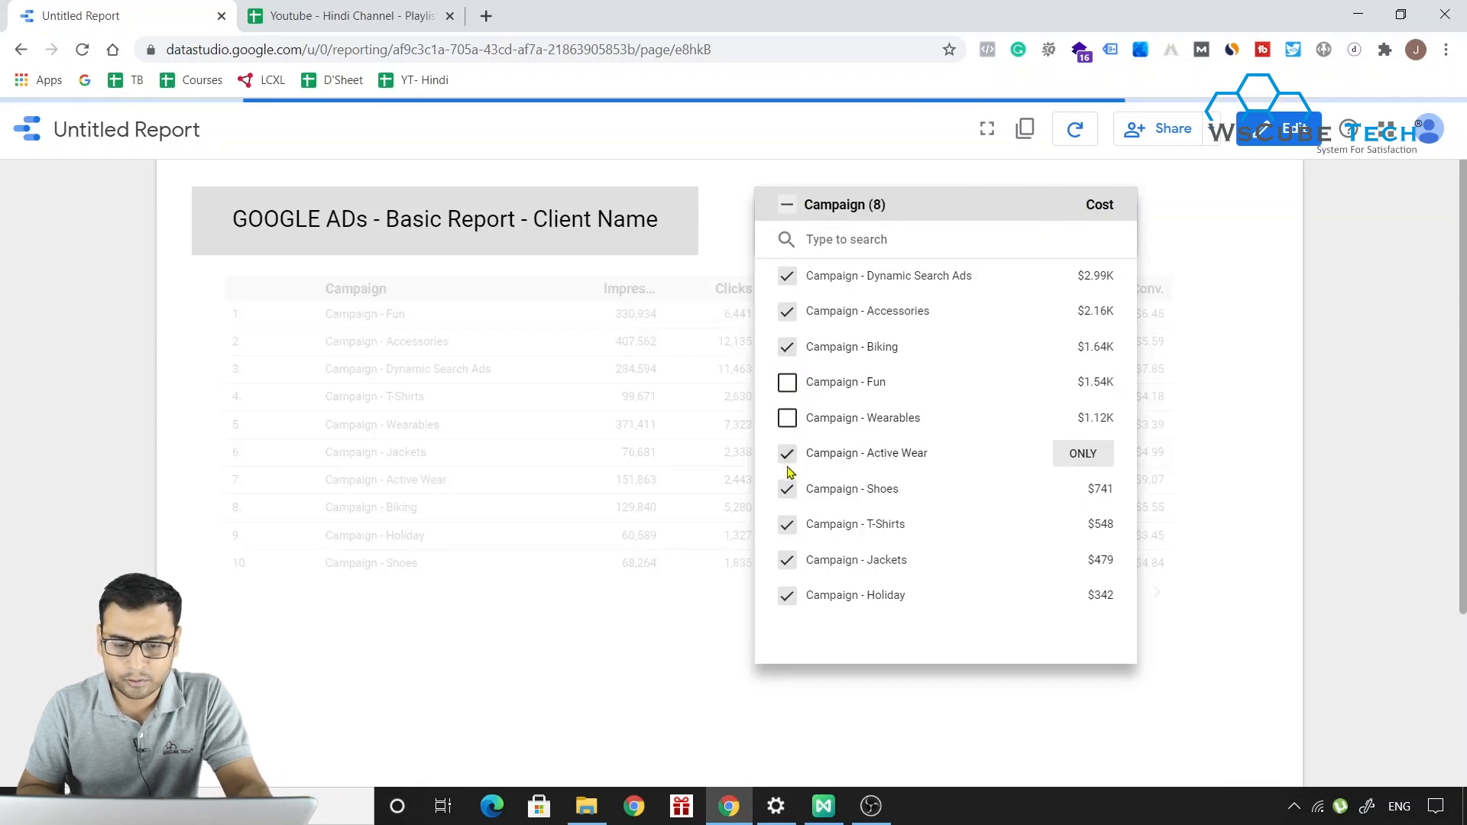
pyautogui.click(787, 455)
pyautogui.click(787, 489)
pyautogui.click(788, 525)
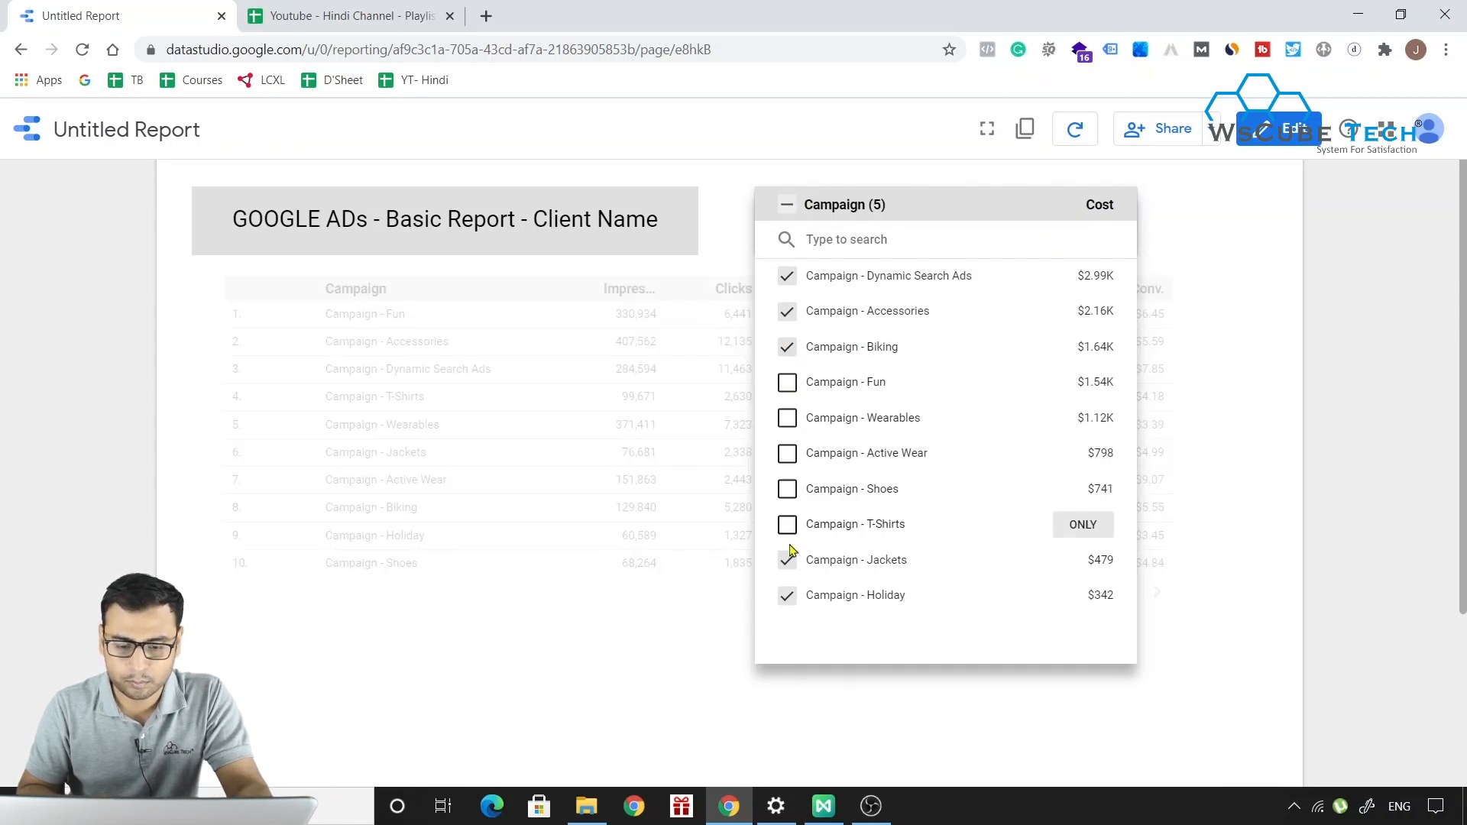
pyautogui.click(787, 559)
pyautogui.click(787, 596)
pyautogui.click(625, 693)
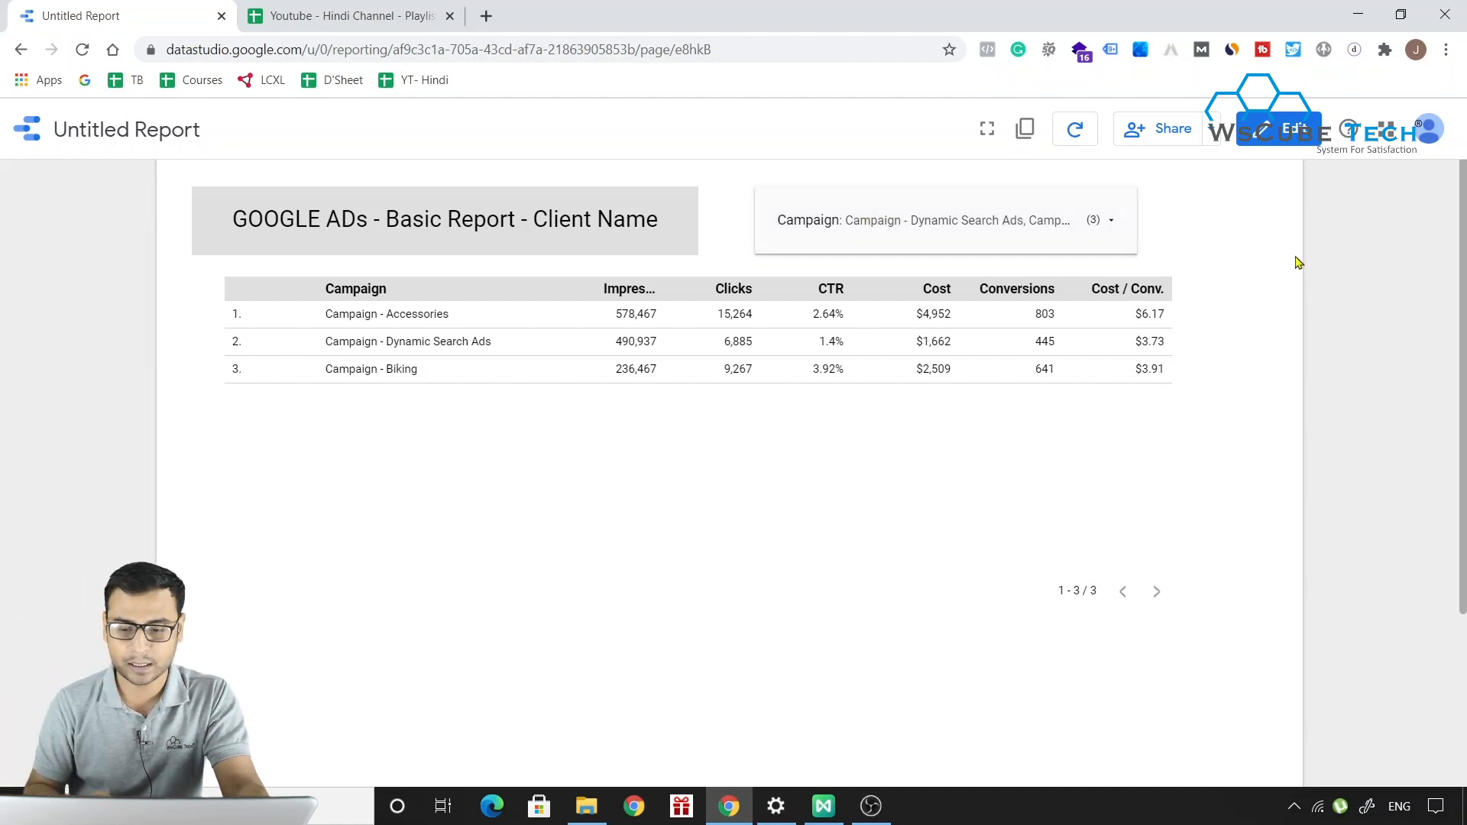
pyautogui.scroll(1, 839, 379)
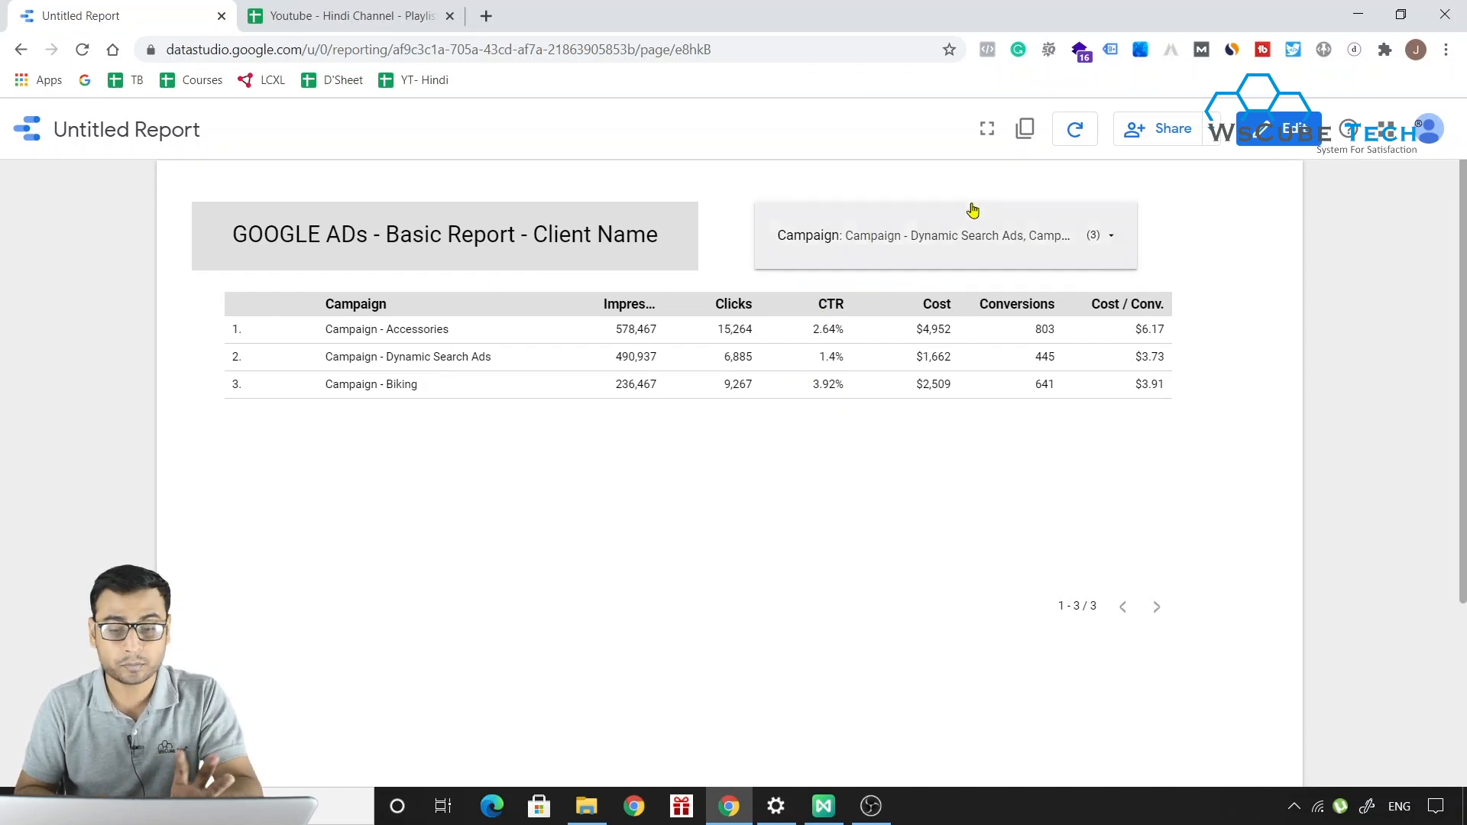
# - Return the report to edit mode and briefly check the filters mind map in MindMaster
pyautogui.click(1262, 131)
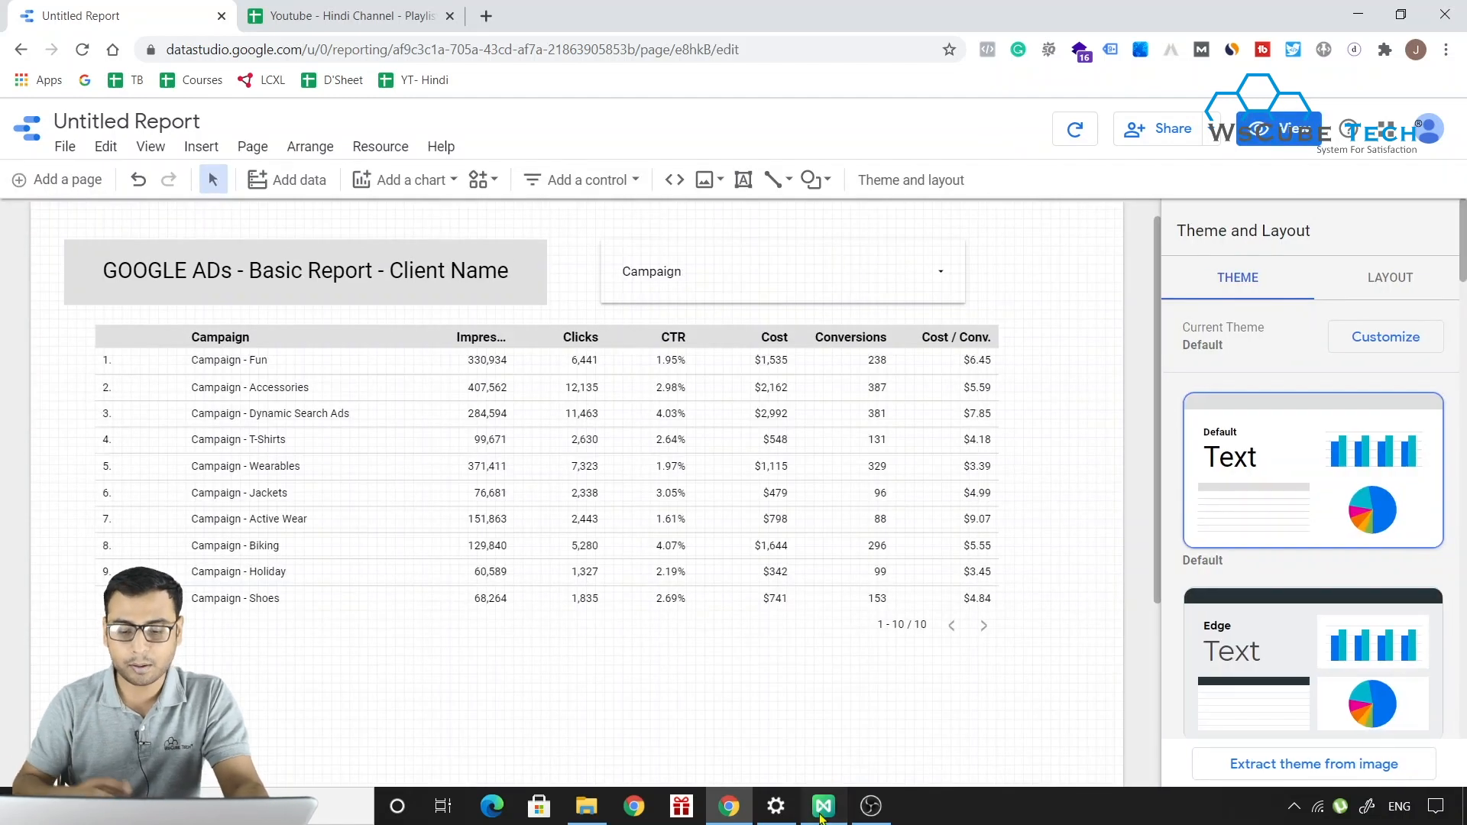
pyautogui.click(823, 808)
pyautogui.click(822, 812)
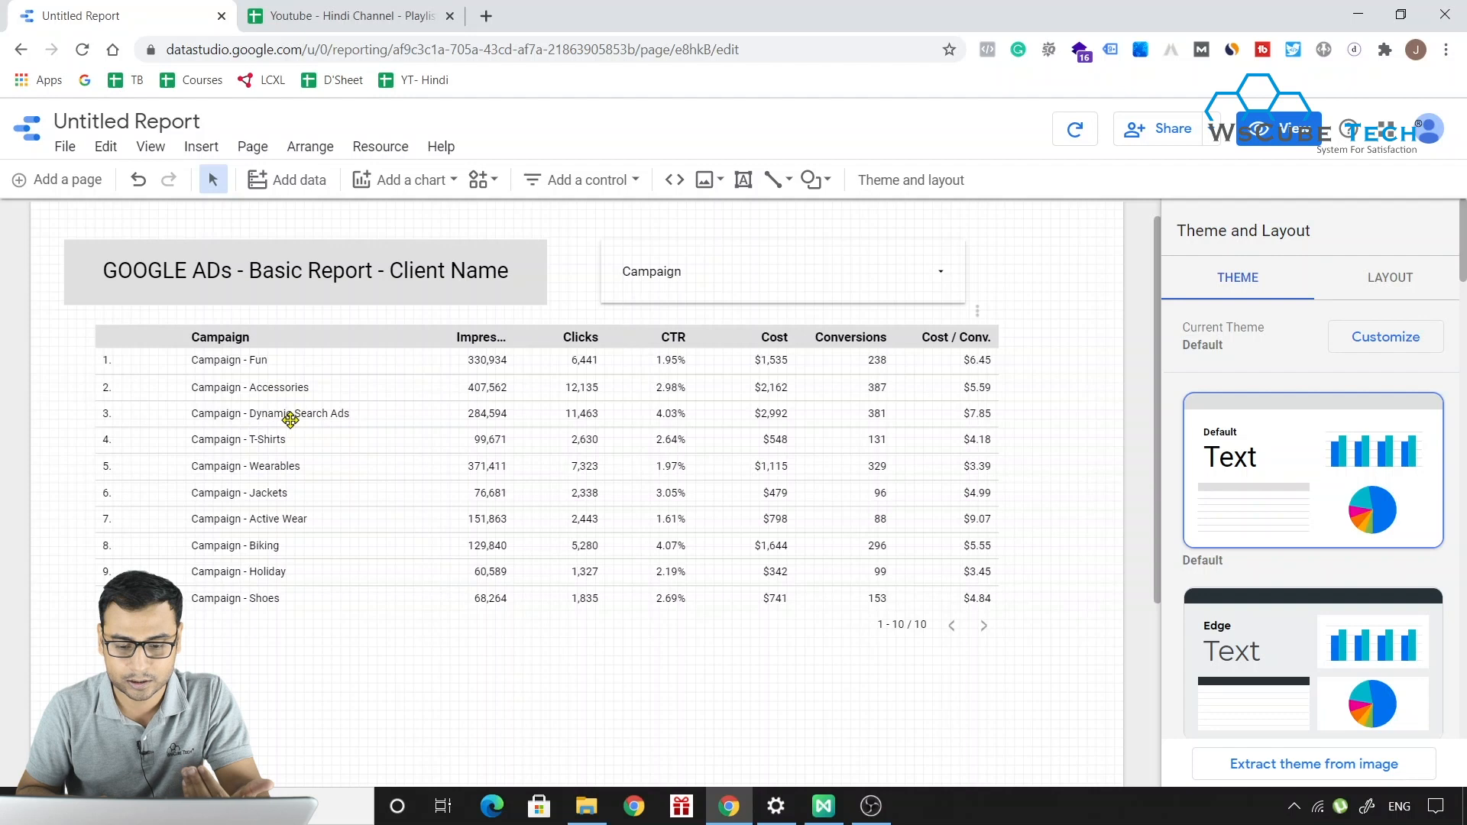
# - Start creating a new table filter for the campaign metrics table
pyautogui.click(883, 392)
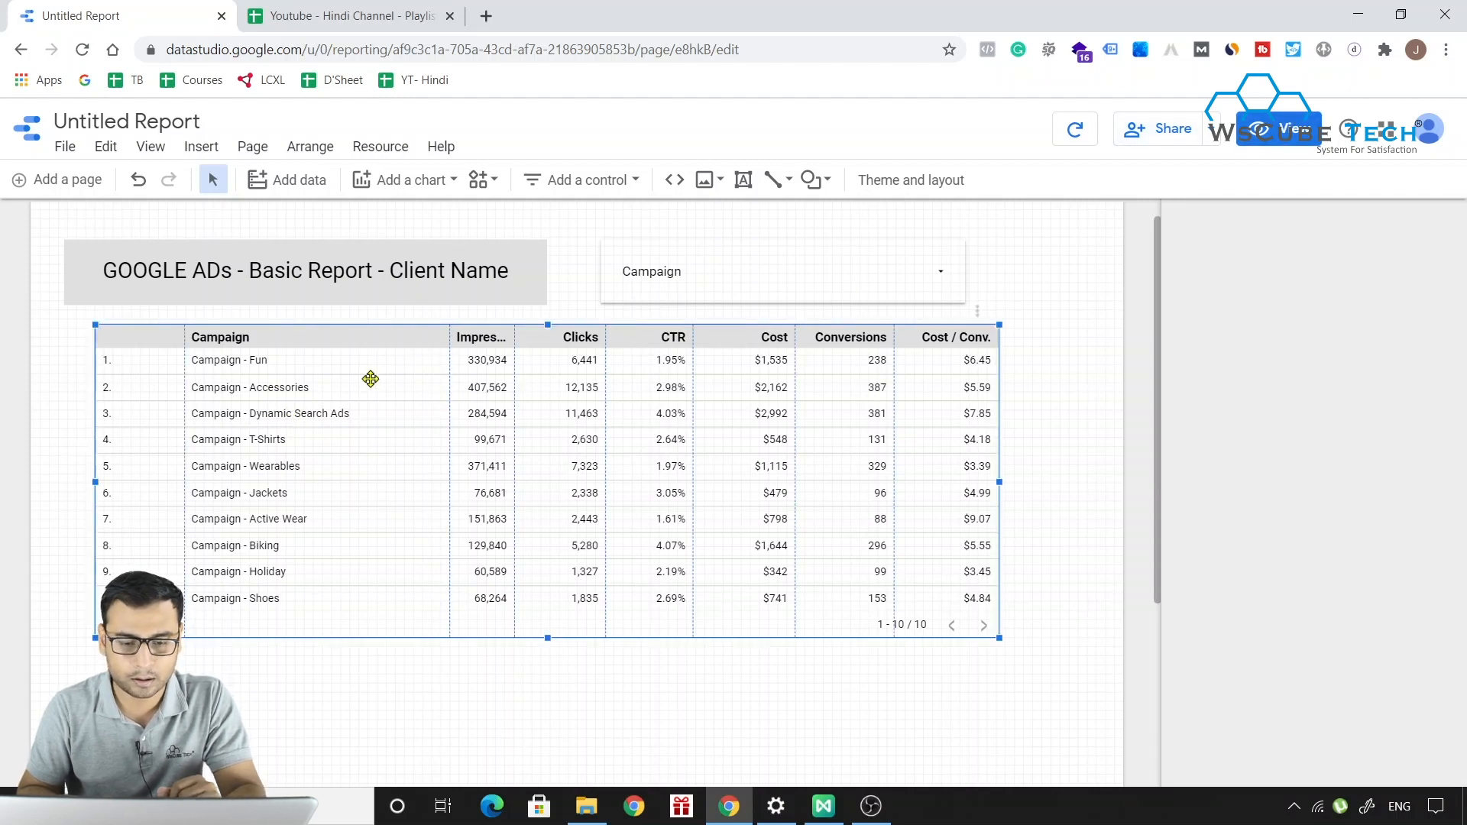
pyautogui.click(423, 358)
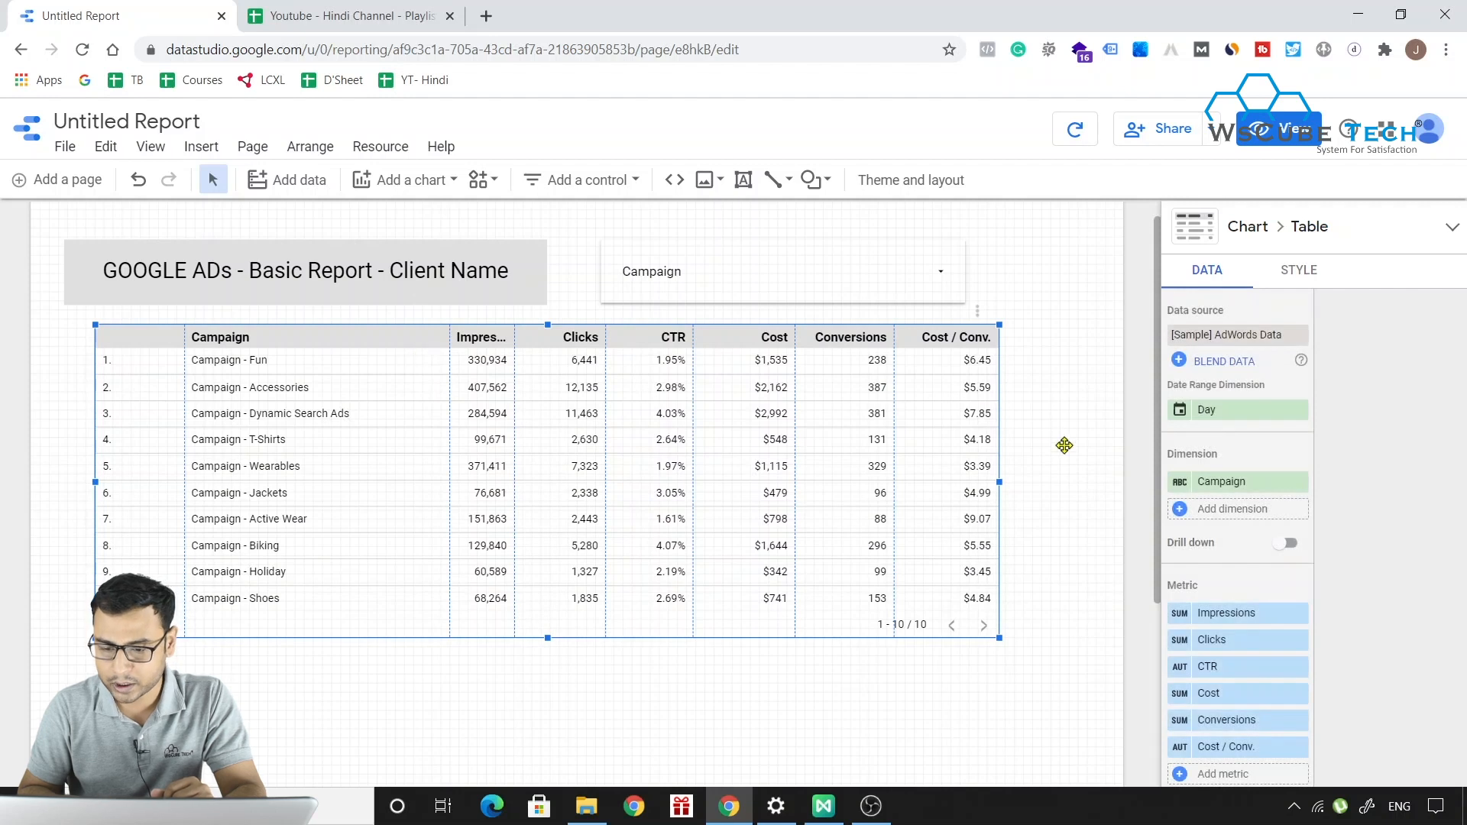
pyautogui.scroll(-1, 1334, 611)
pyautogui.scroll(-2, 1270, 636)
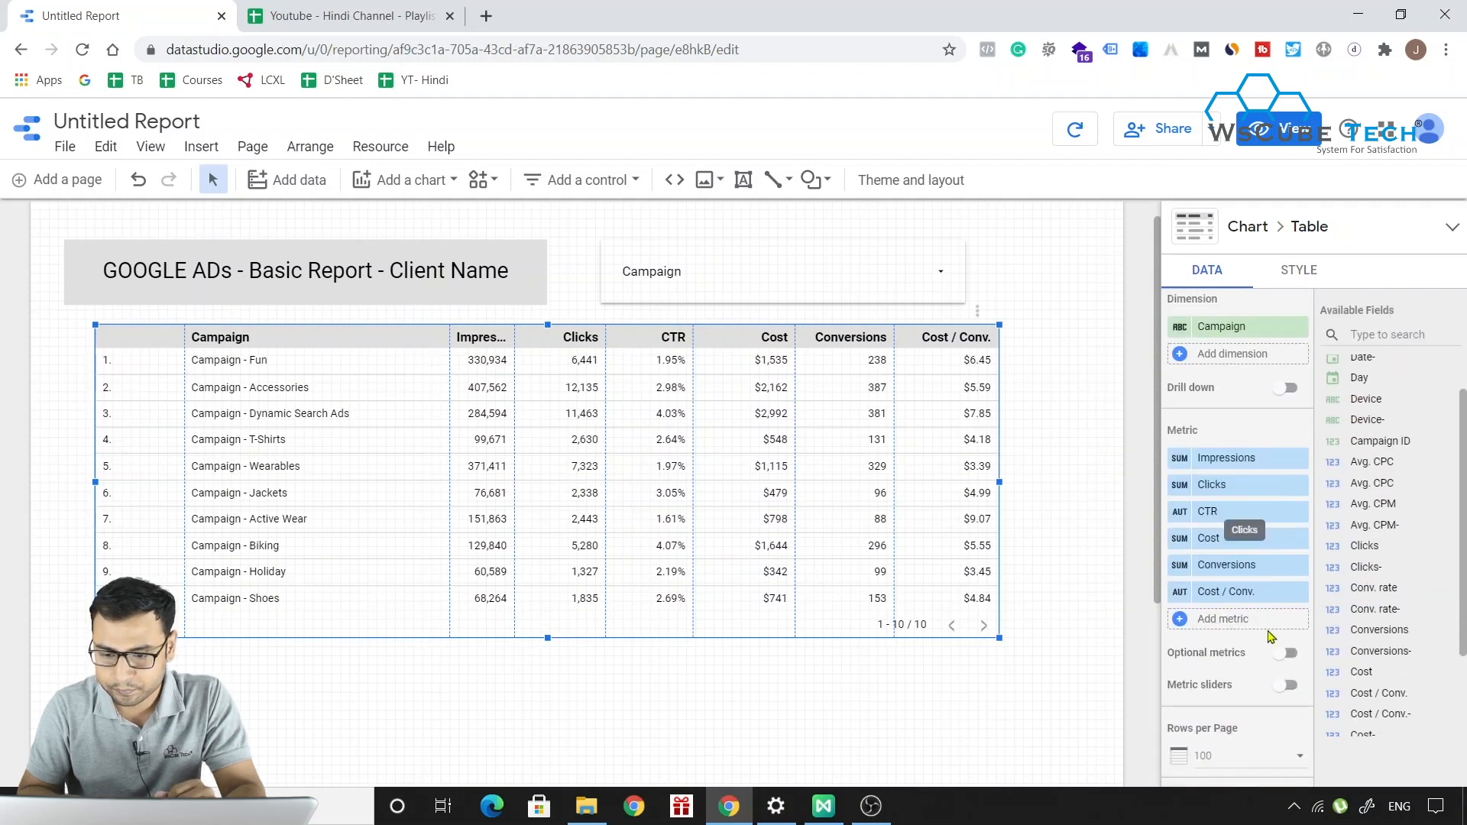
pyautogui.scroll(-5, 1270, 636)
pyautogui.scroll(-5, 1269, 637)
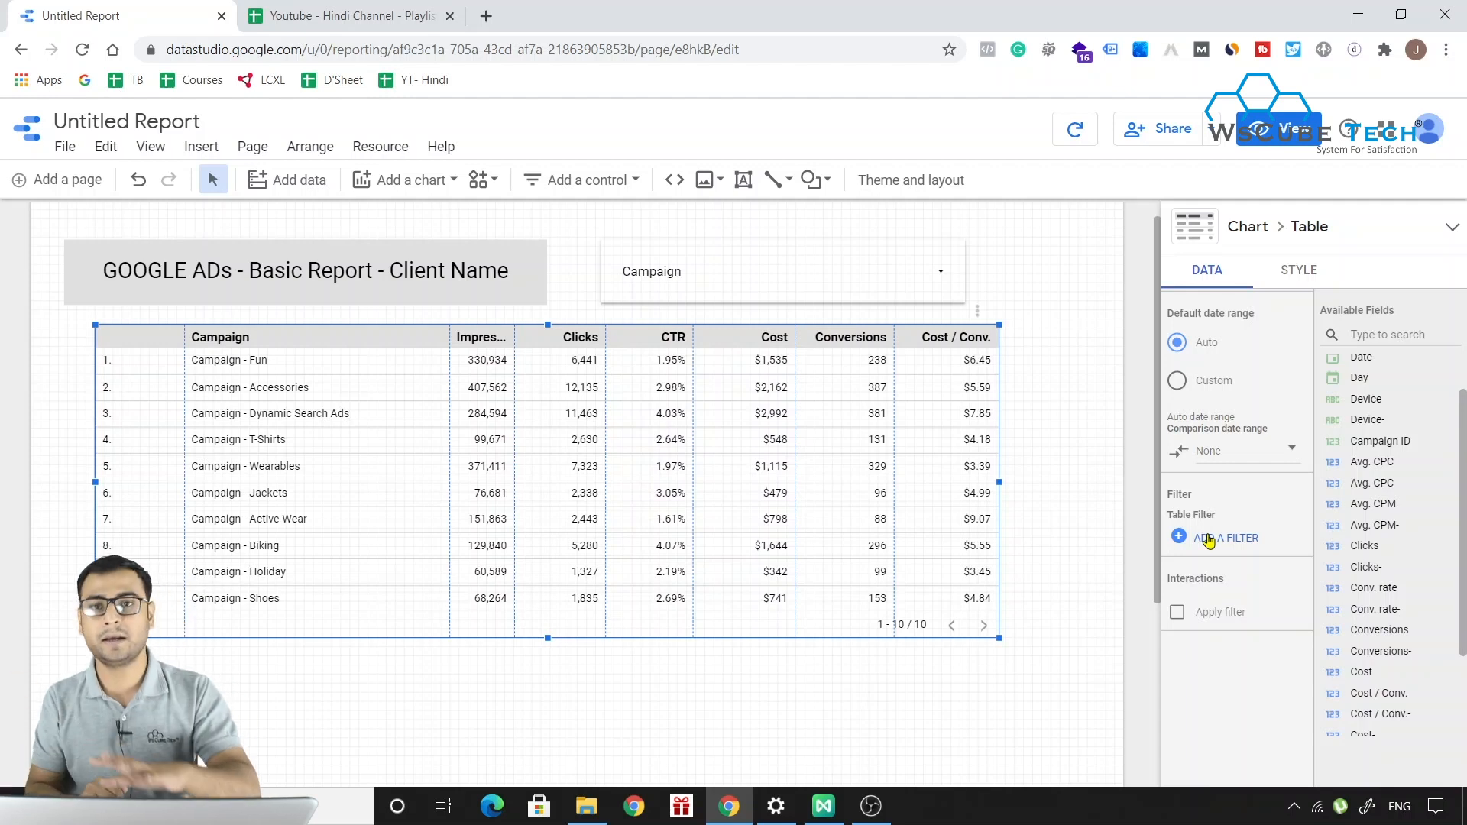
pyautogui.click(1208, 538)
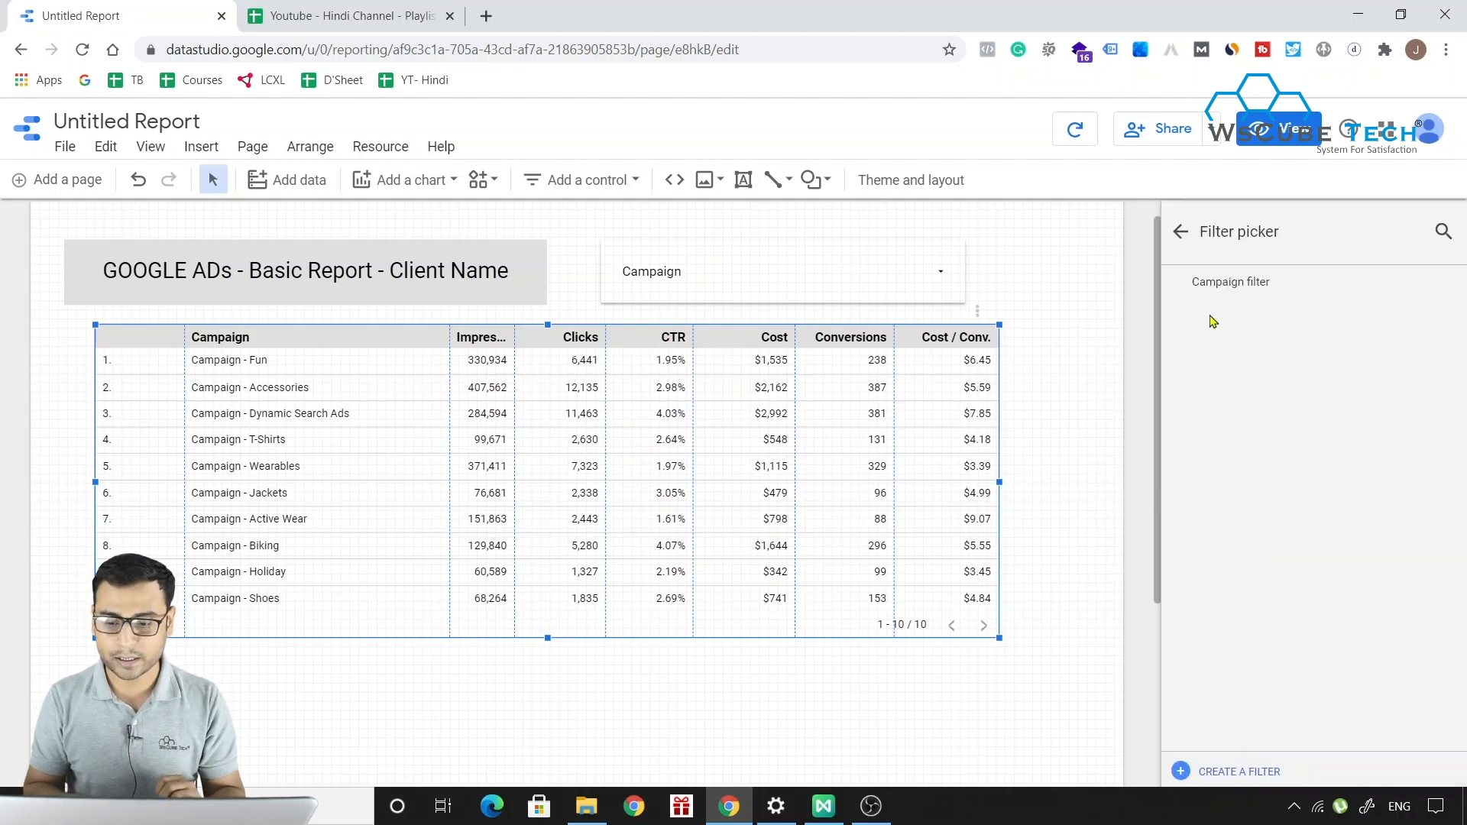
pyautogui.click(1206, 773)
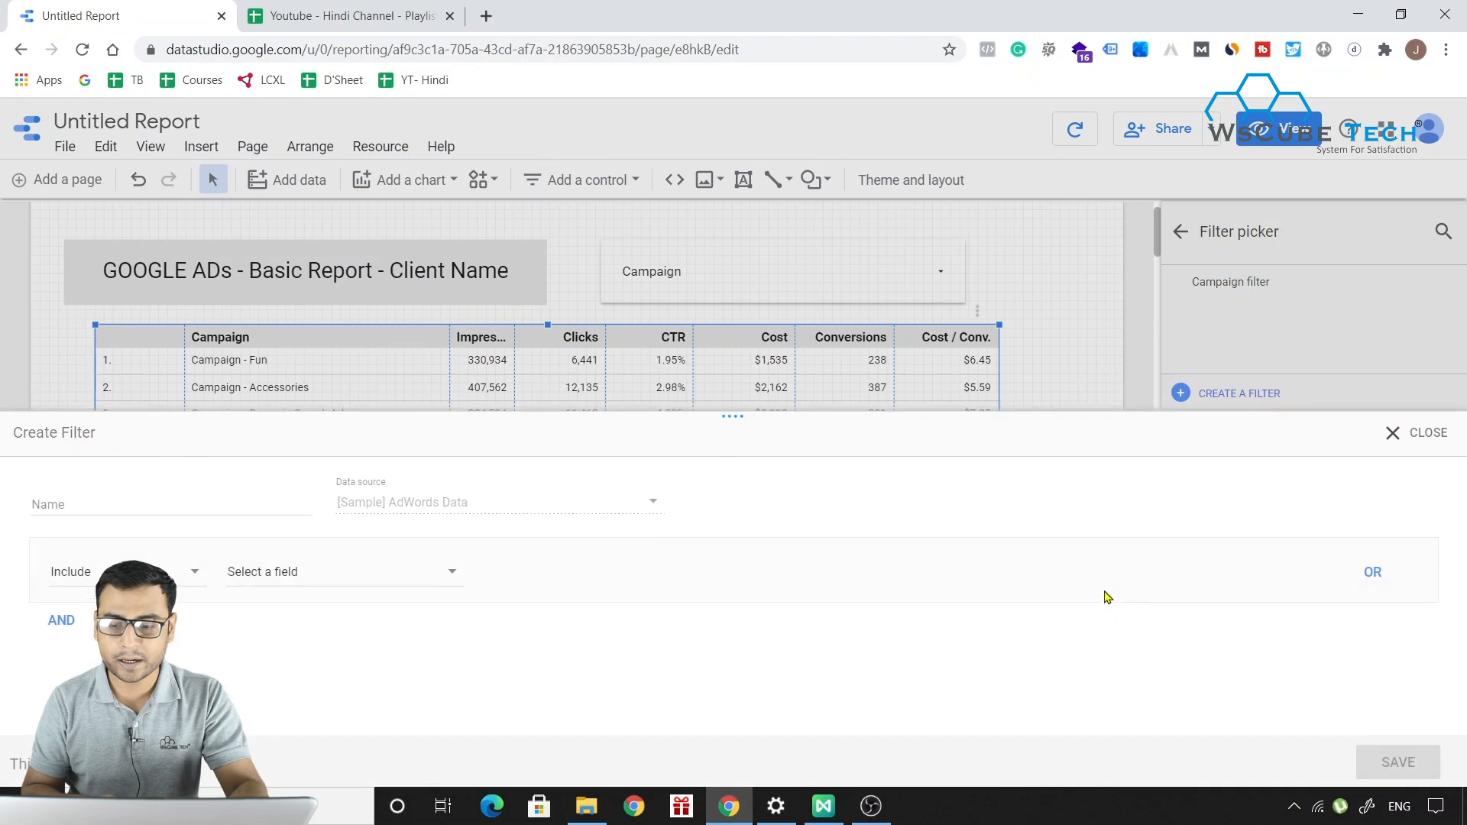
# - Name the filter "Filter Demo" and set it to include rows where Campaign contains "Fun"
pyautogui.click(212, 494)
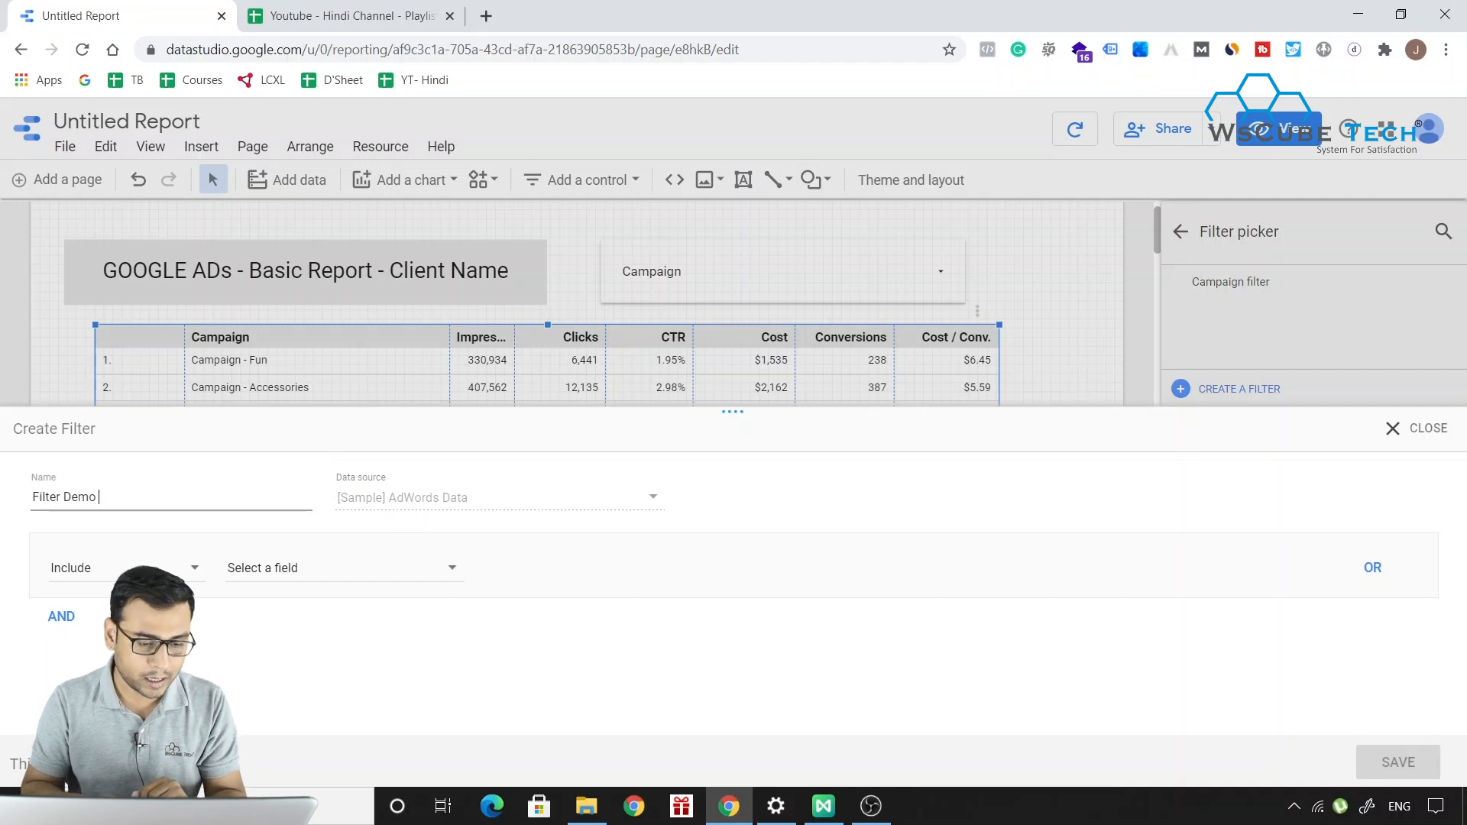
pyautogui.click(145, 571)
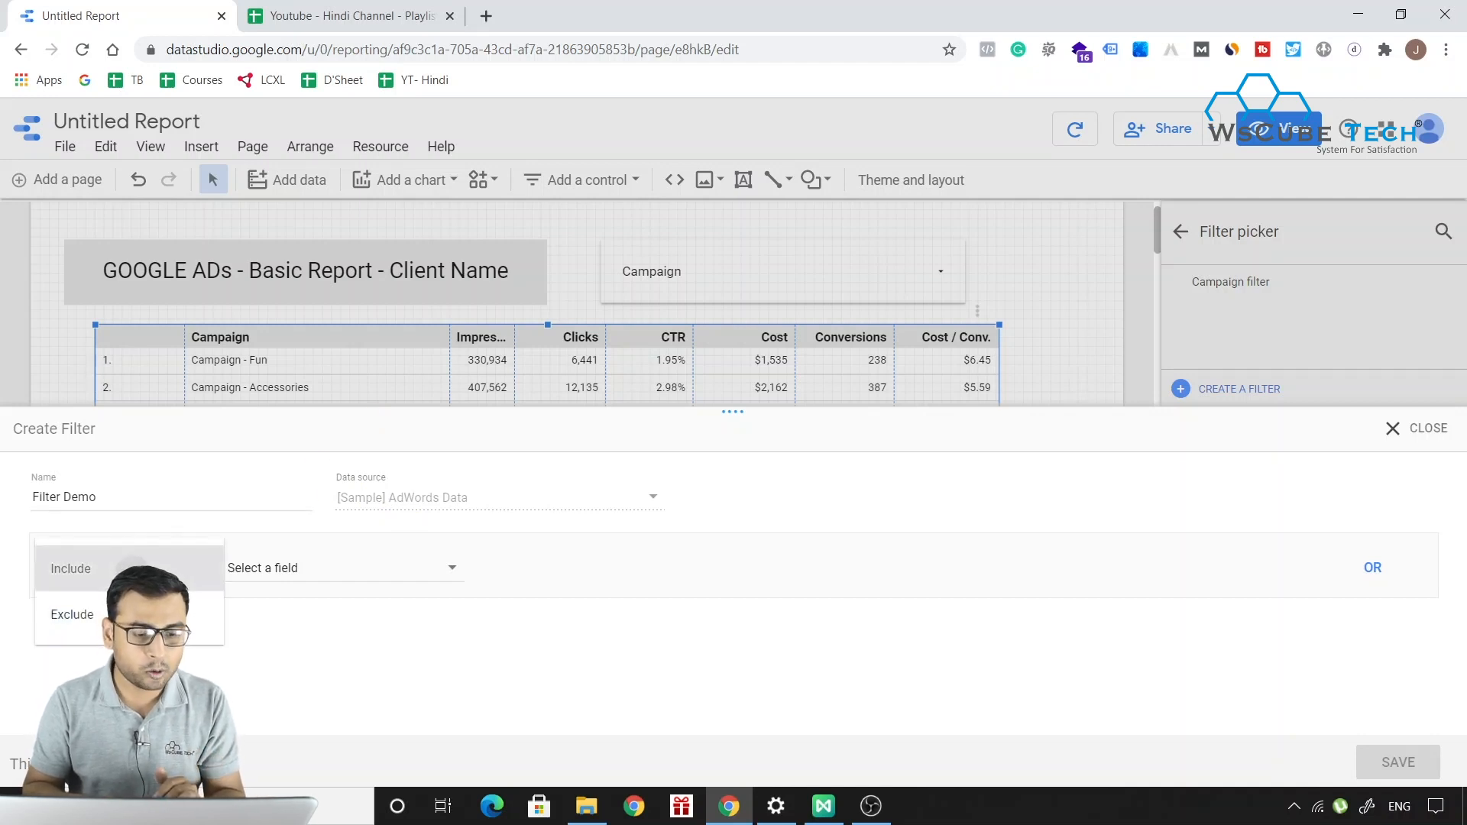
pyautogui.click(526, 316)
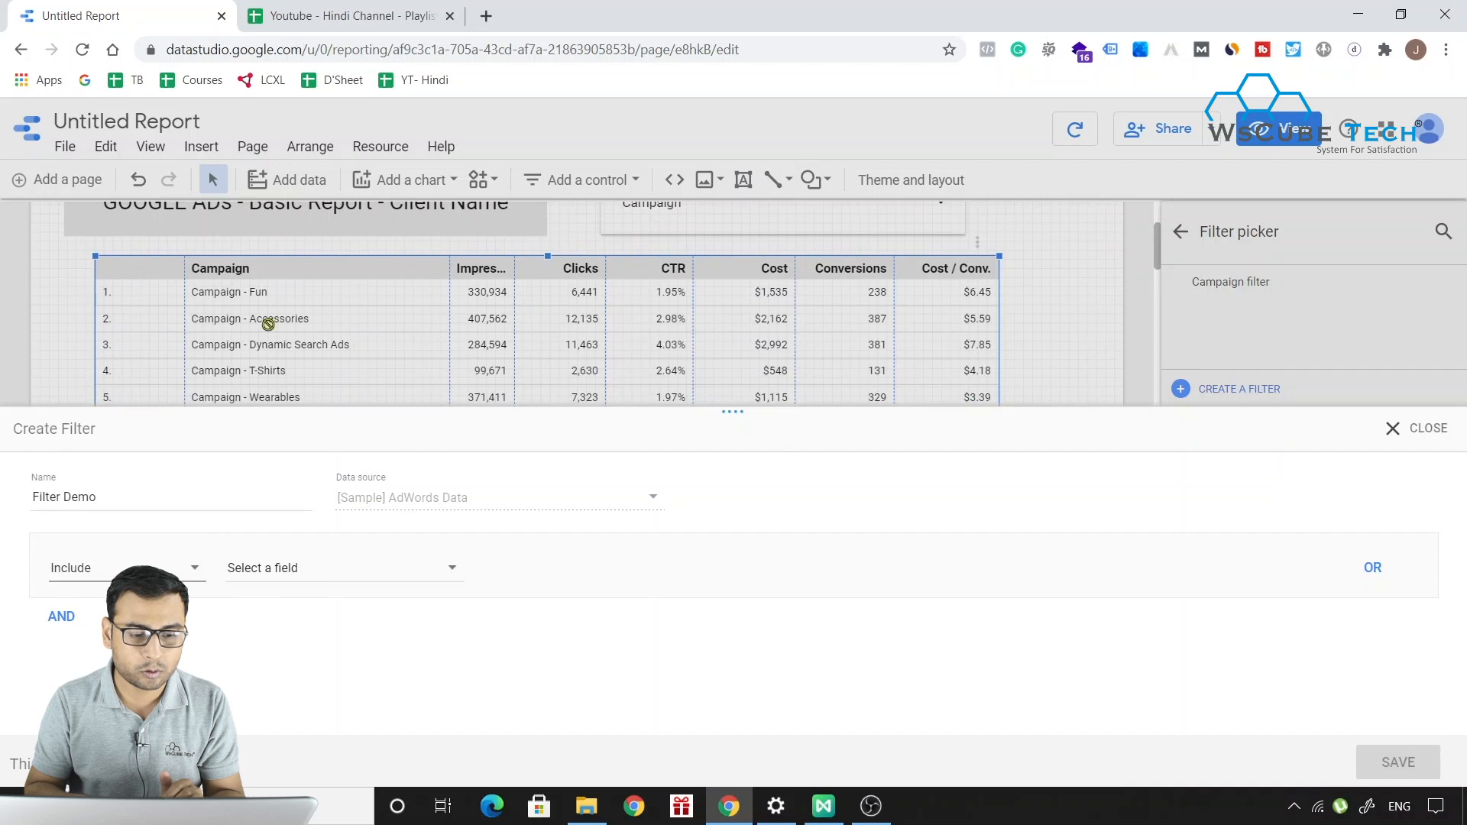
pyautogui.click(332, 580)
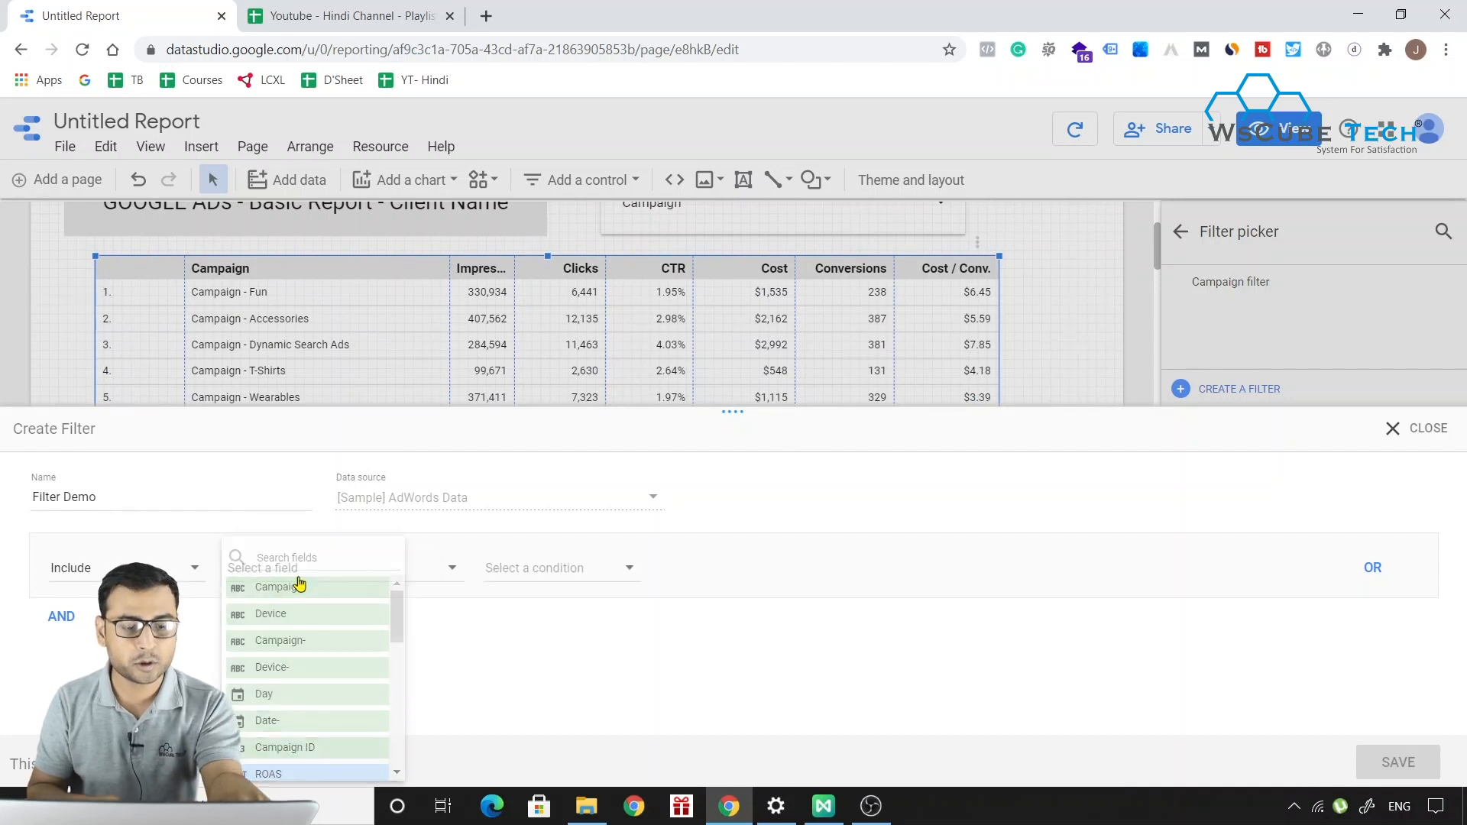
pyautogui.click(298, 585)
pyautogui.click(570, 574)
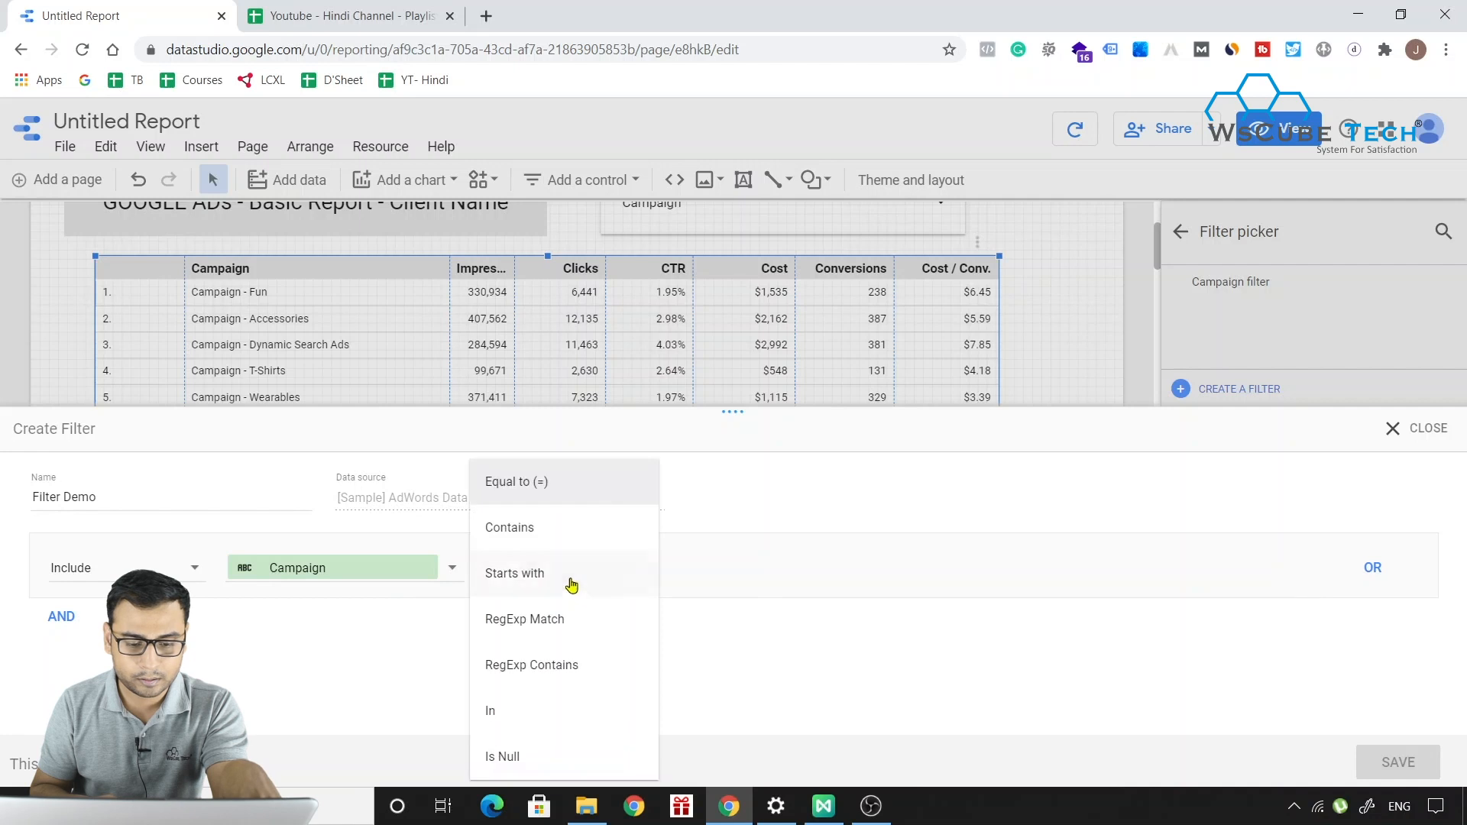
pyautogui.click(544, 526)
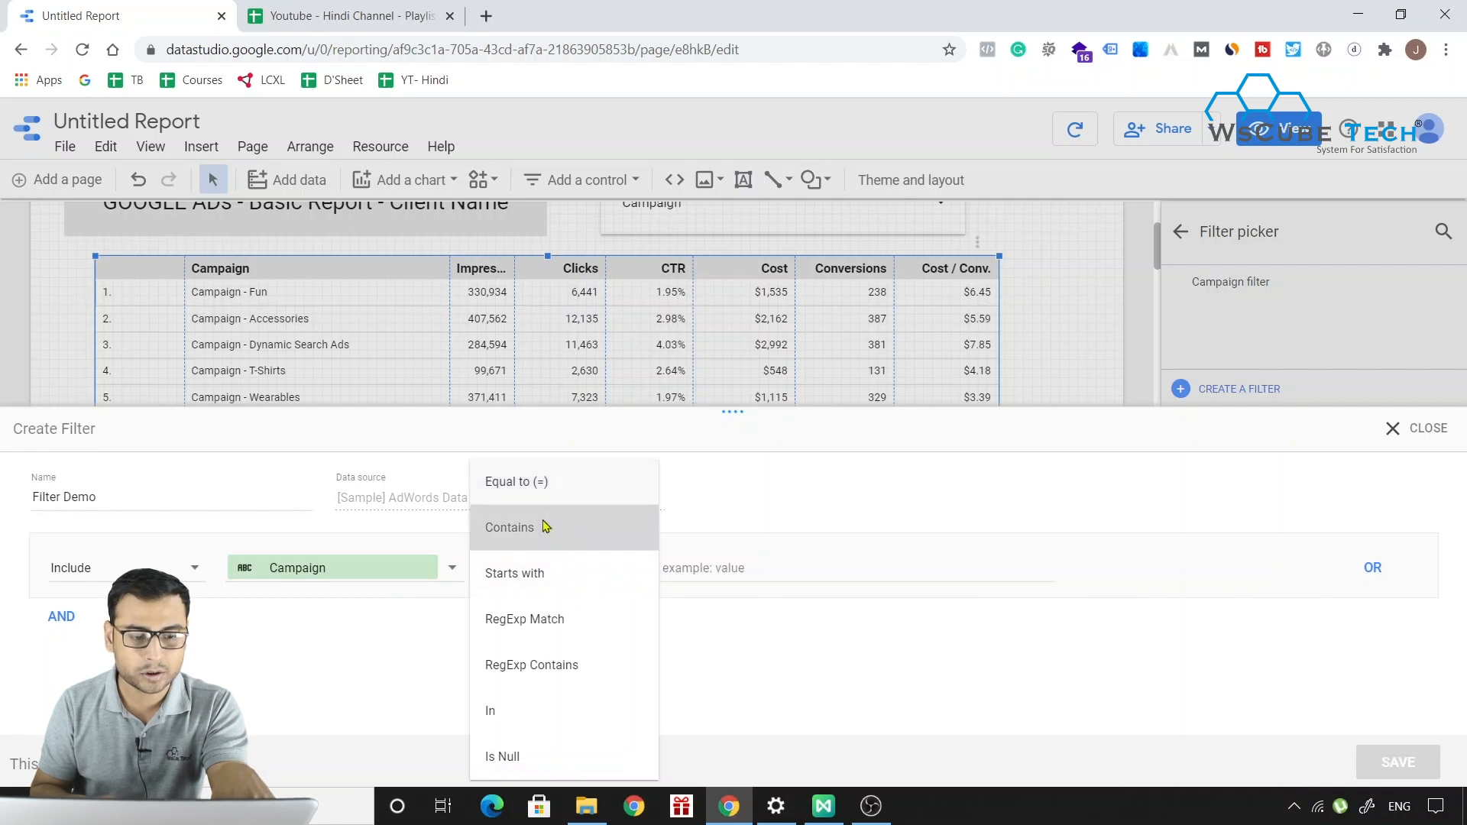
pyautogui.click(738, 566)
pyautogui.write('Fin')
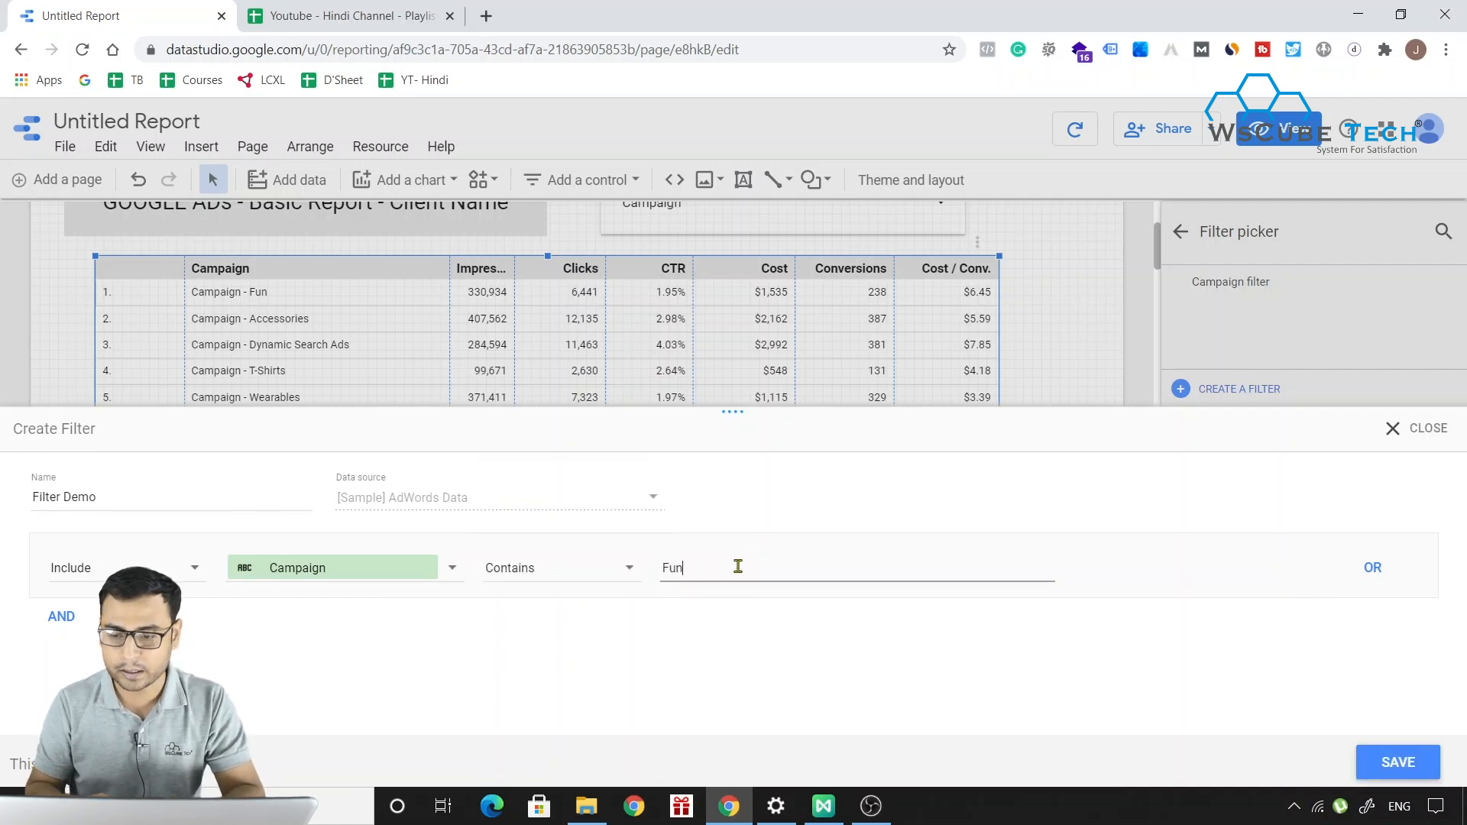
# - Add an OR condition to the filter that includes rows where Campaign contains "Accessories"
pyautogui.click(1373, 567)
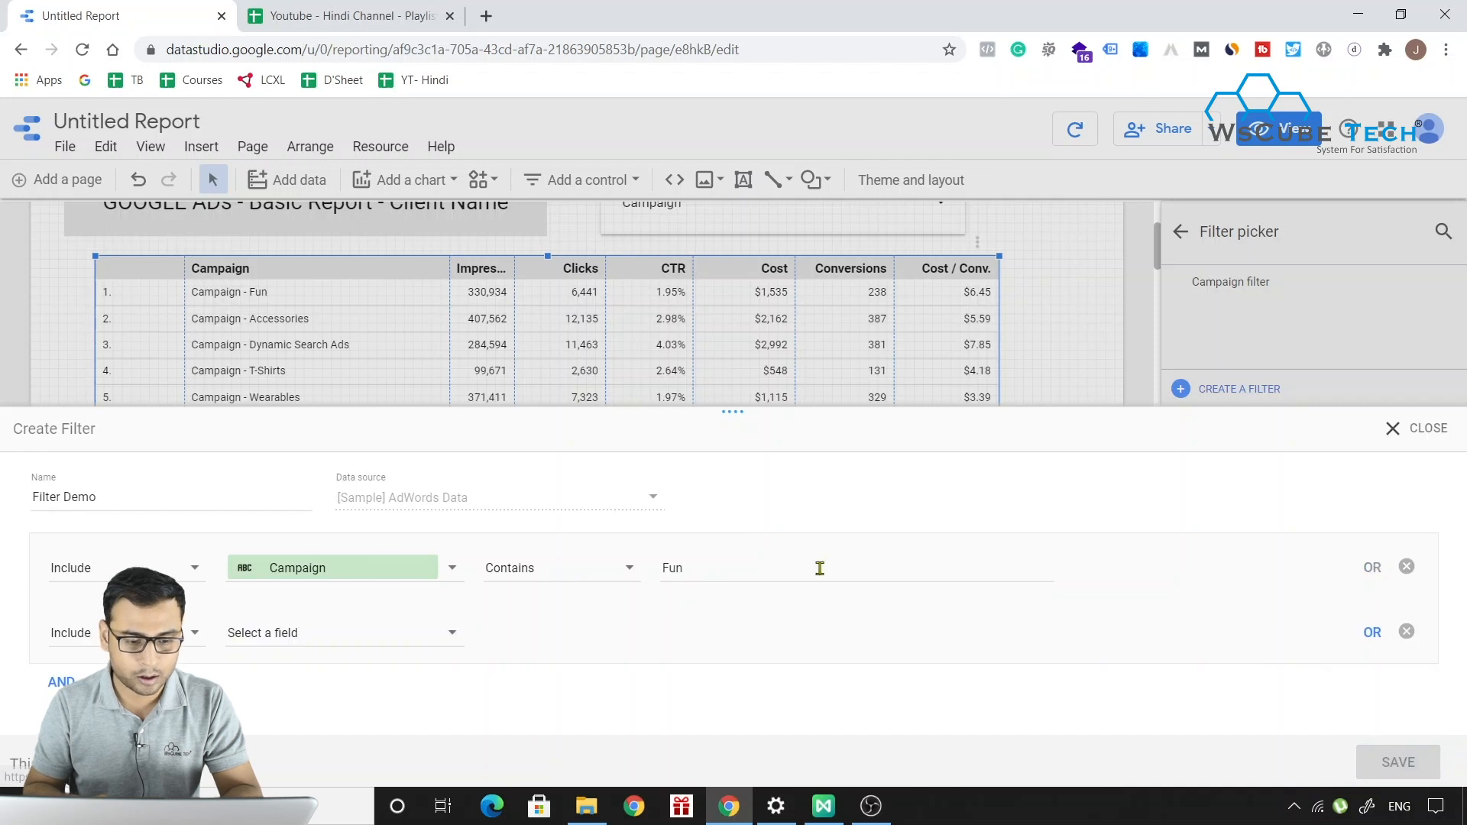
pyautogui.click(302, 634)
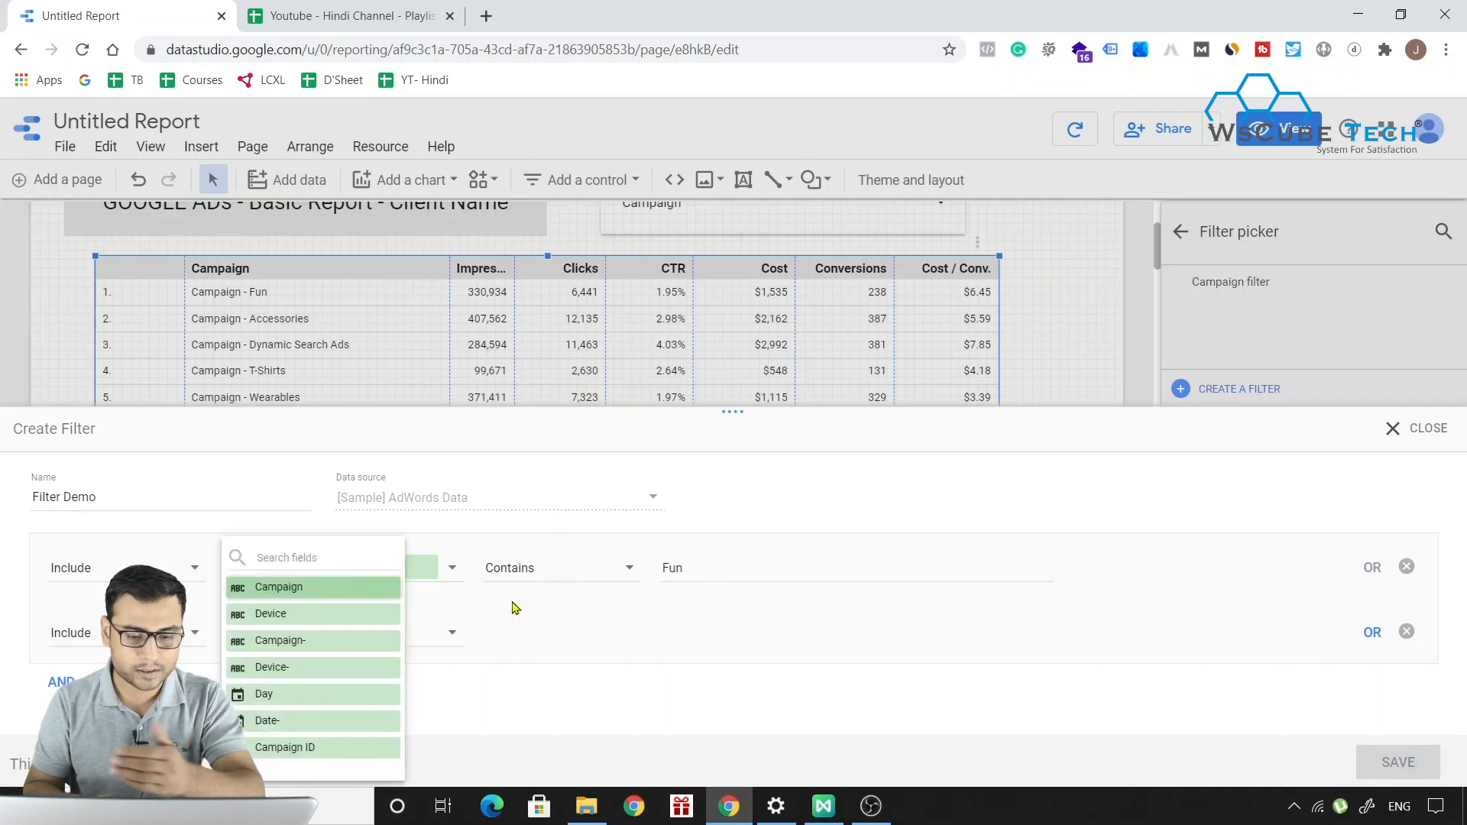
pyautogui.press('Return')
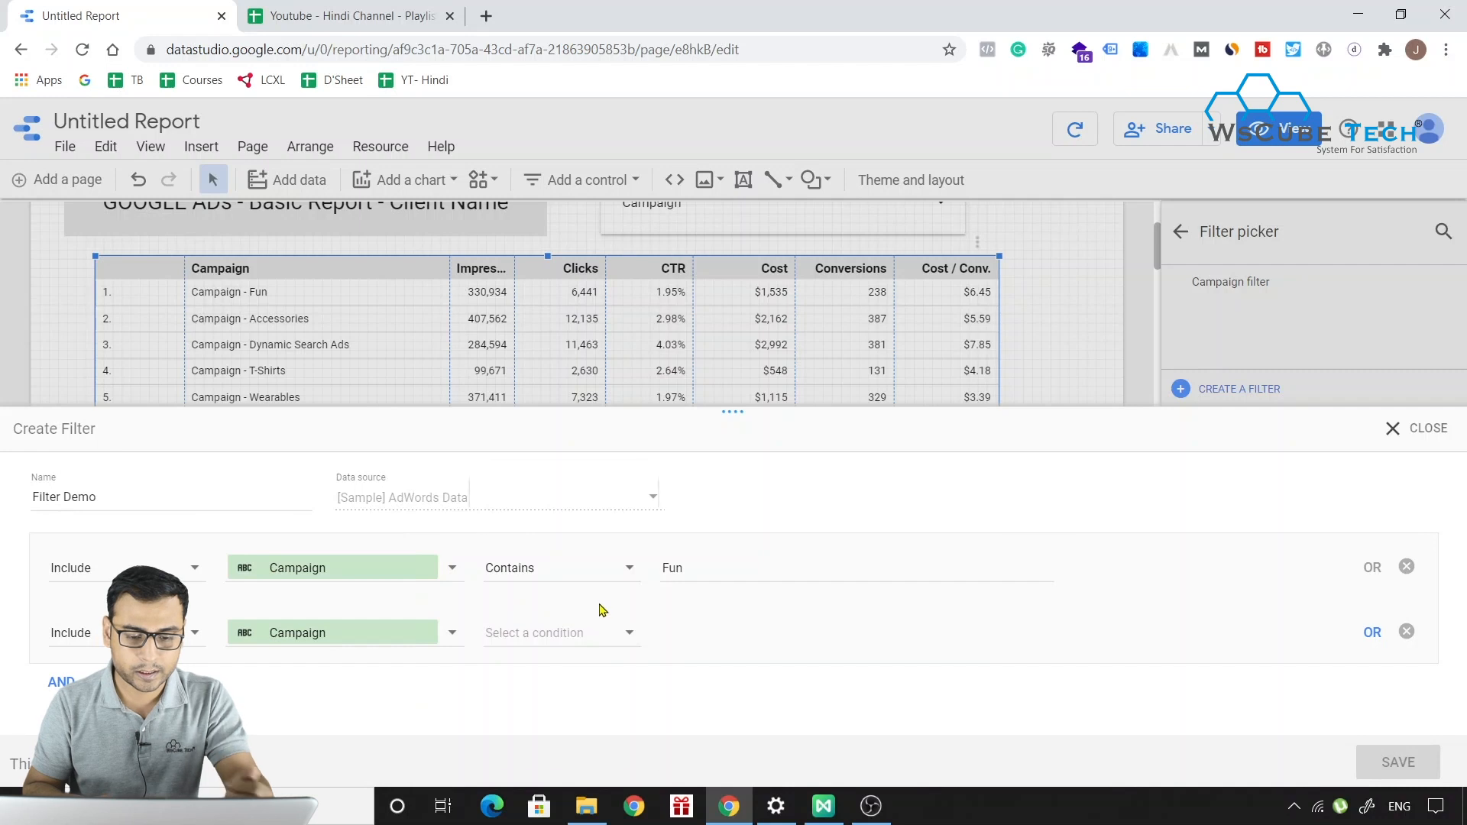
pyautogui.click(529, 631)
pyautogui.click(552, 531)
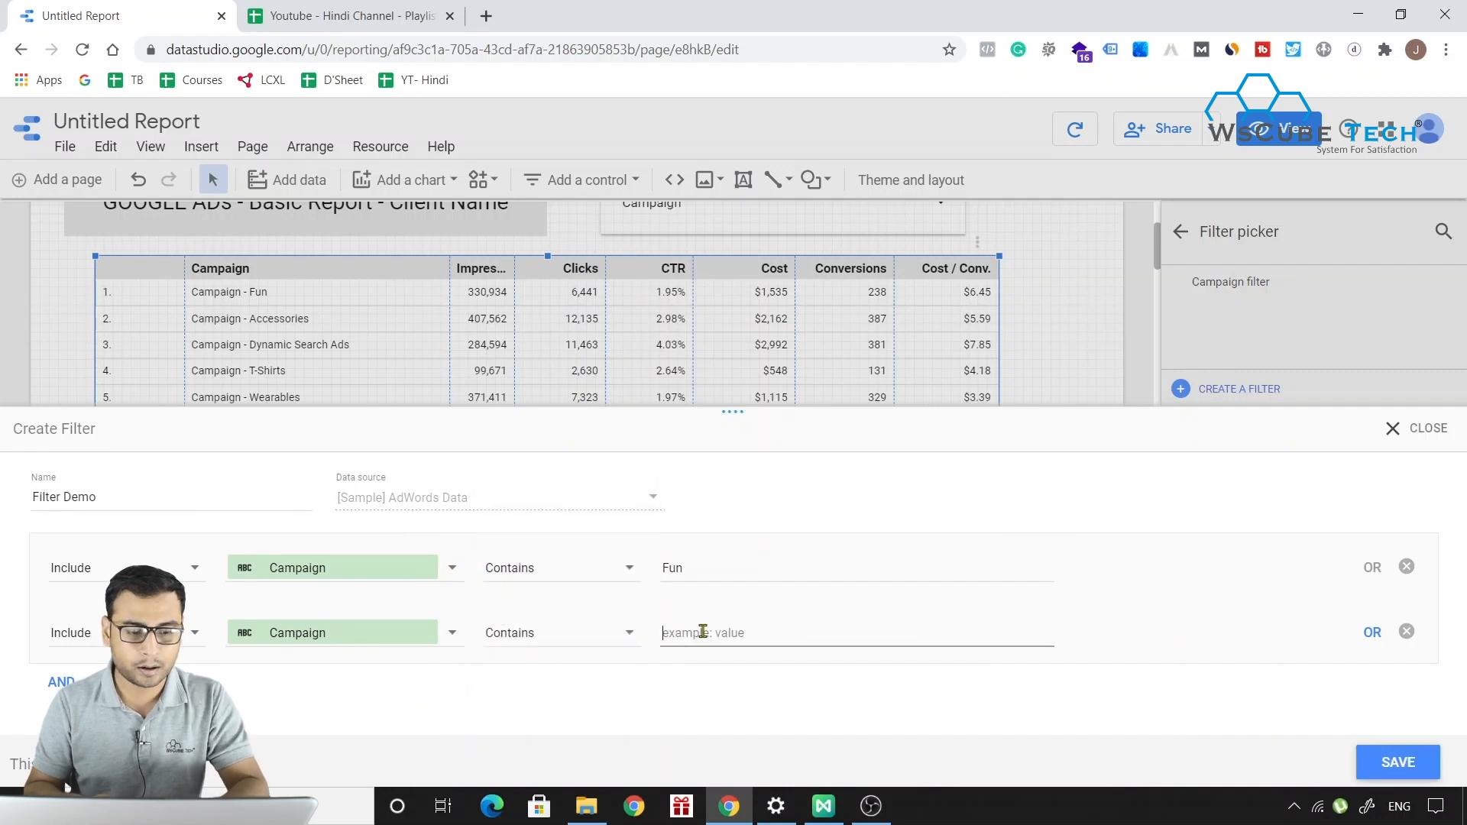
pyautogui.click(703, 631)
pyautogui.write('Ac')
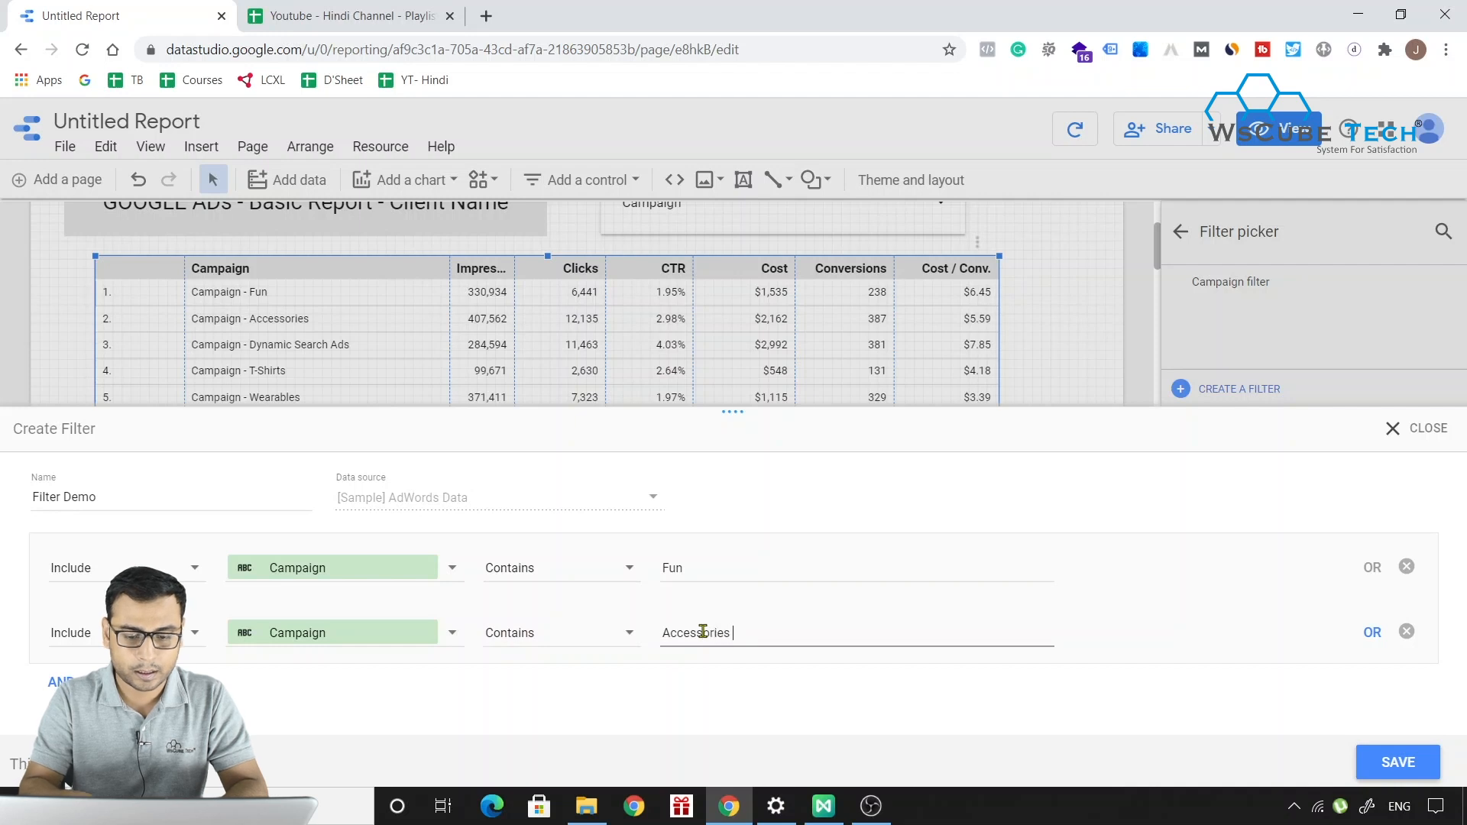
pyautogui.write('cessories')
# - Add another OR condition including rows where Campaign contains "Dynamic Search Ads", and save the filter
pyautogui.click(1369, 635)
pyautogui.scroll(-2, 830, 592)
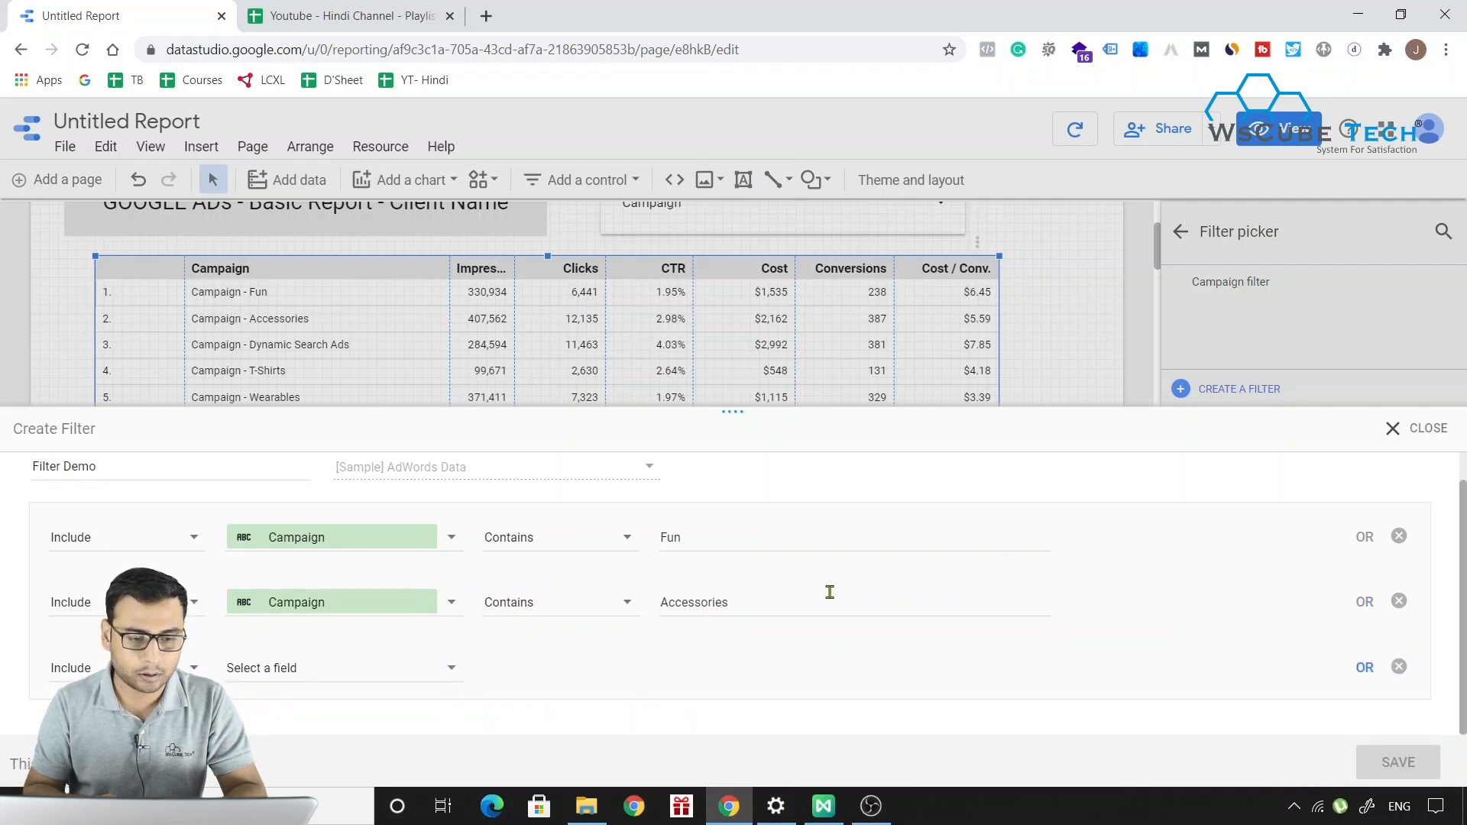
pyautogui.click(279, 671)
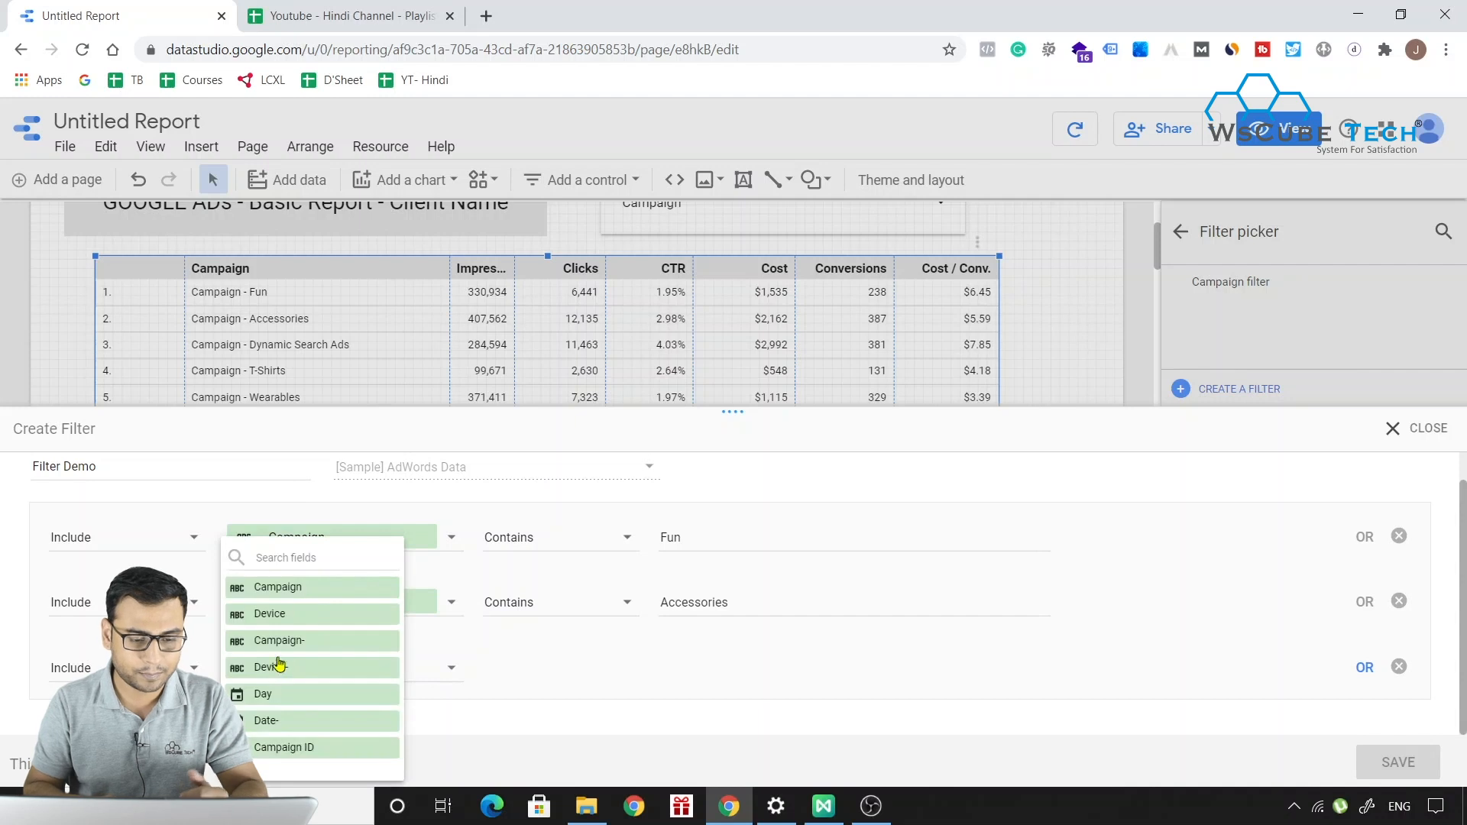
pyautogui.click(356, 590)
pyautogui.click(551, 665)
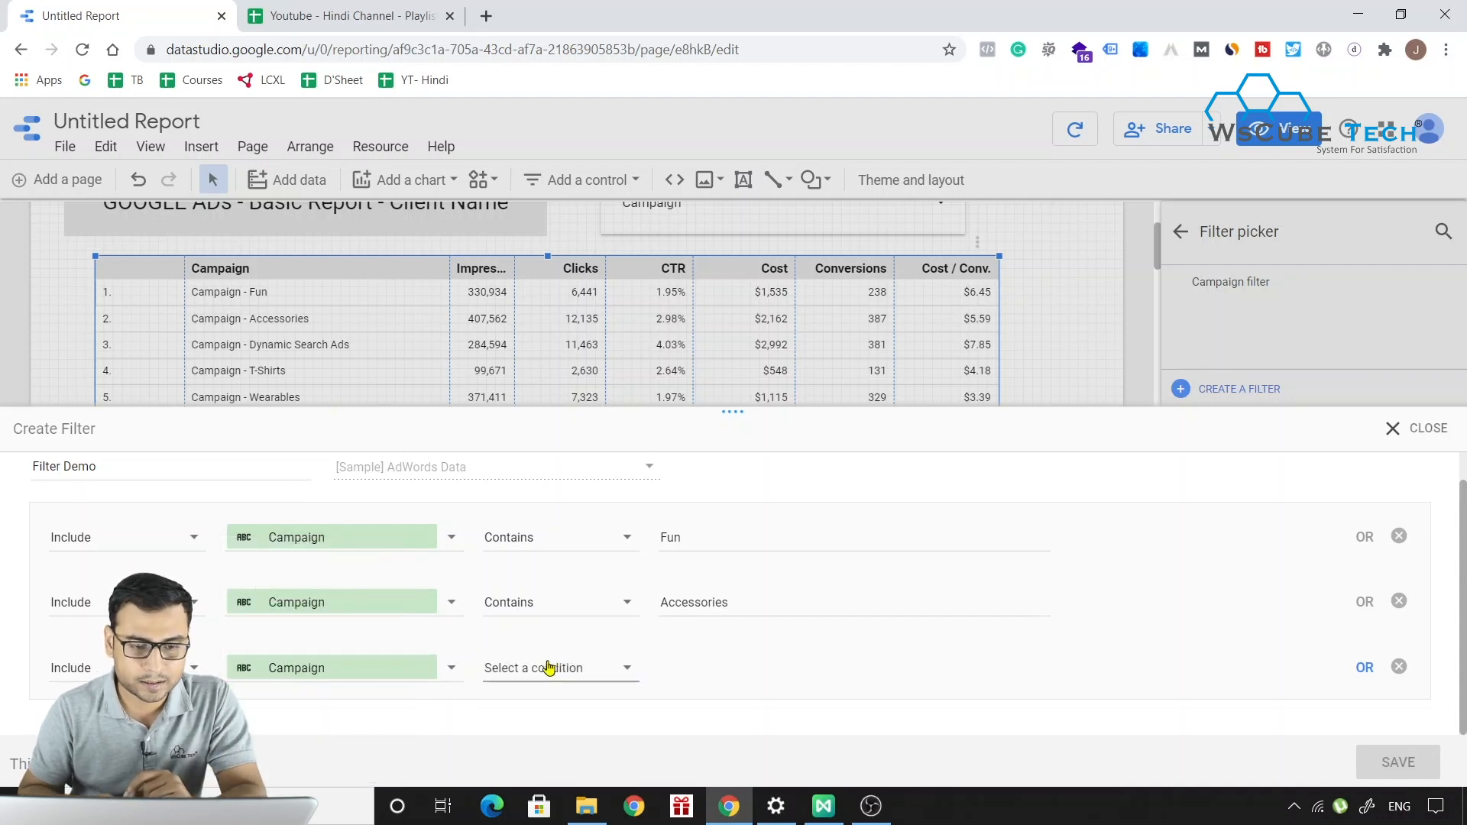
pyautogui.click(546, 527)
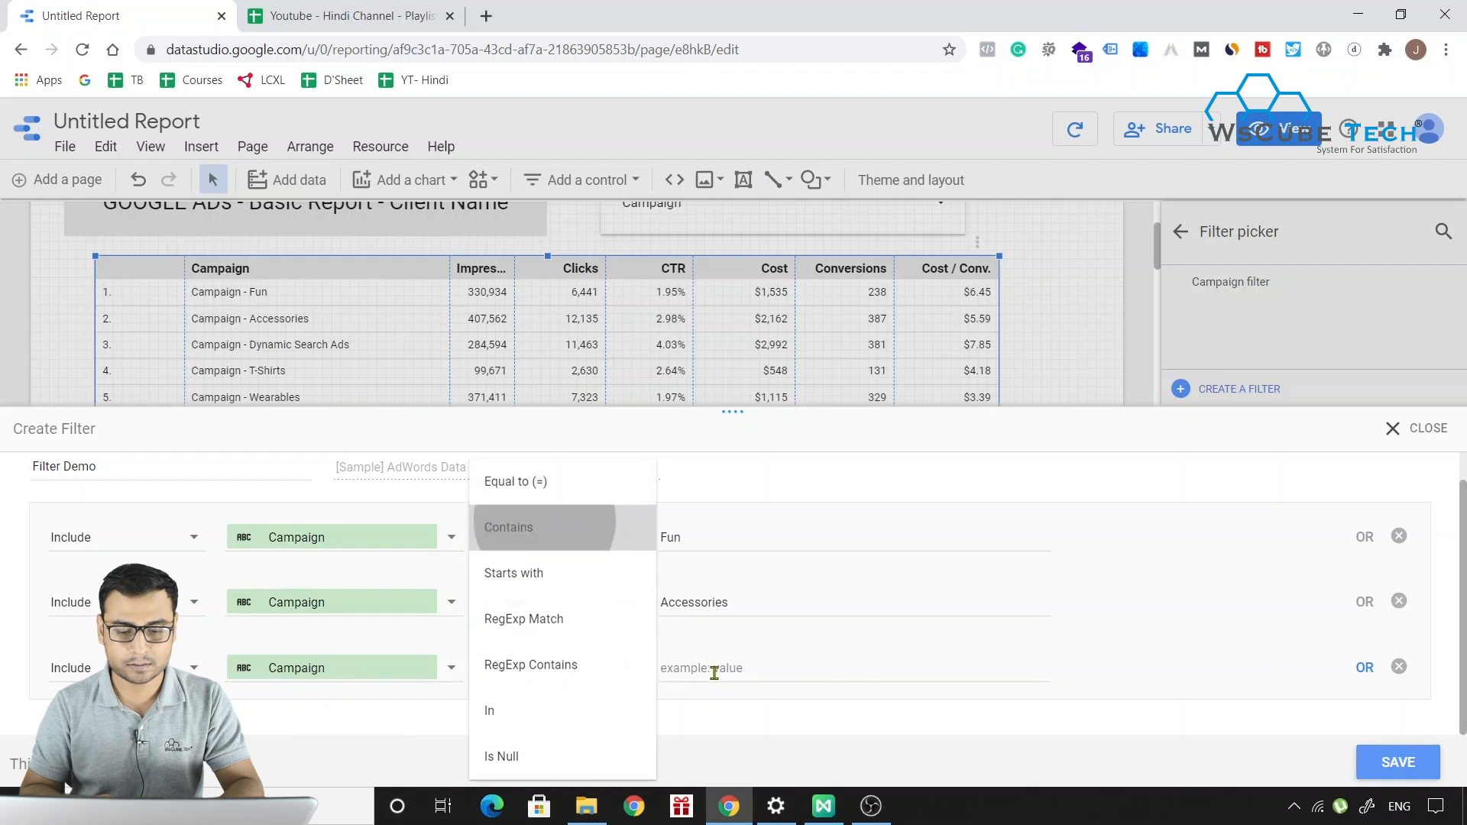
pyautogui.press('space')
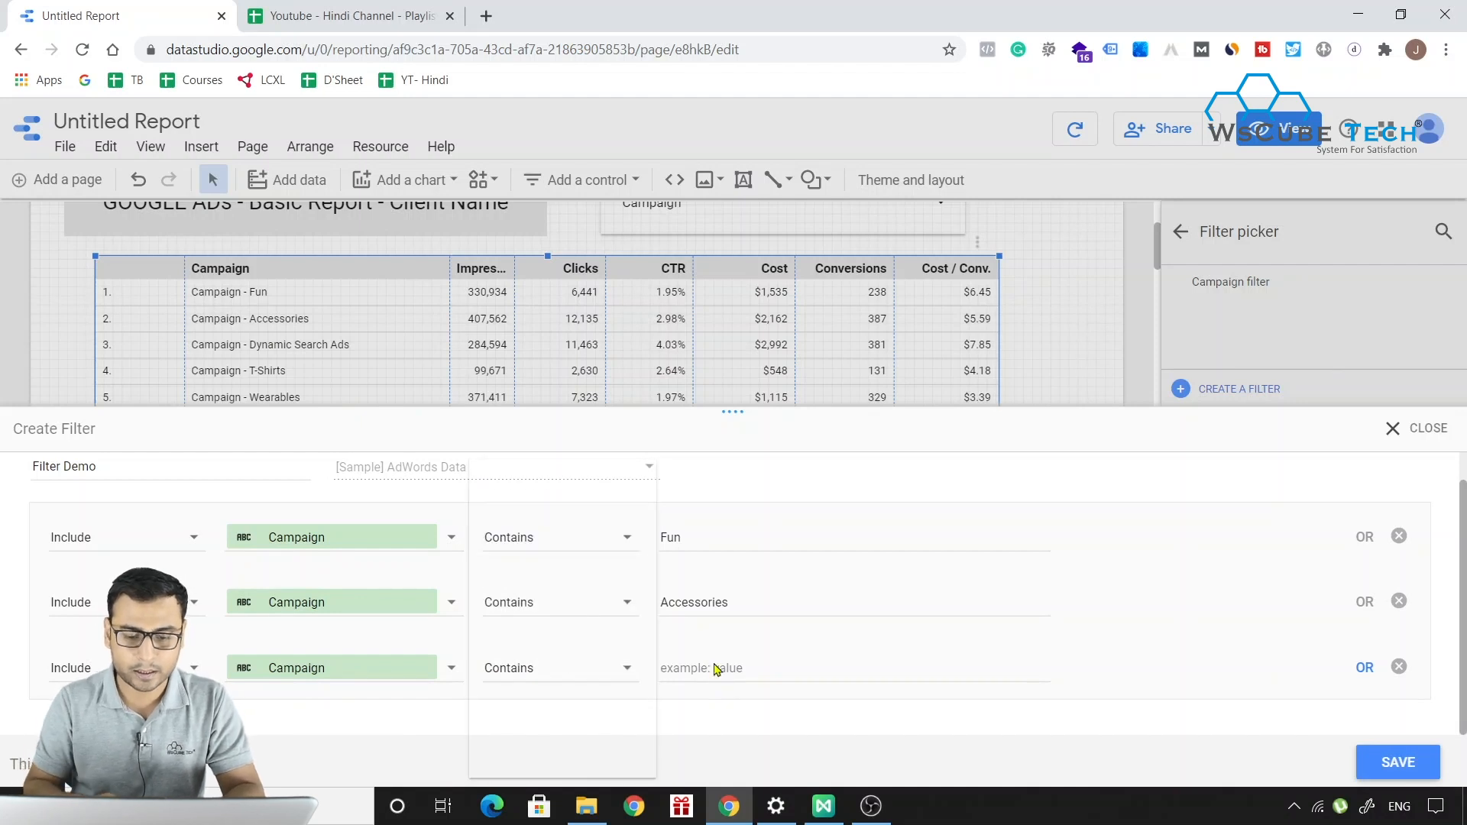
pyautogui.click(734, 667)
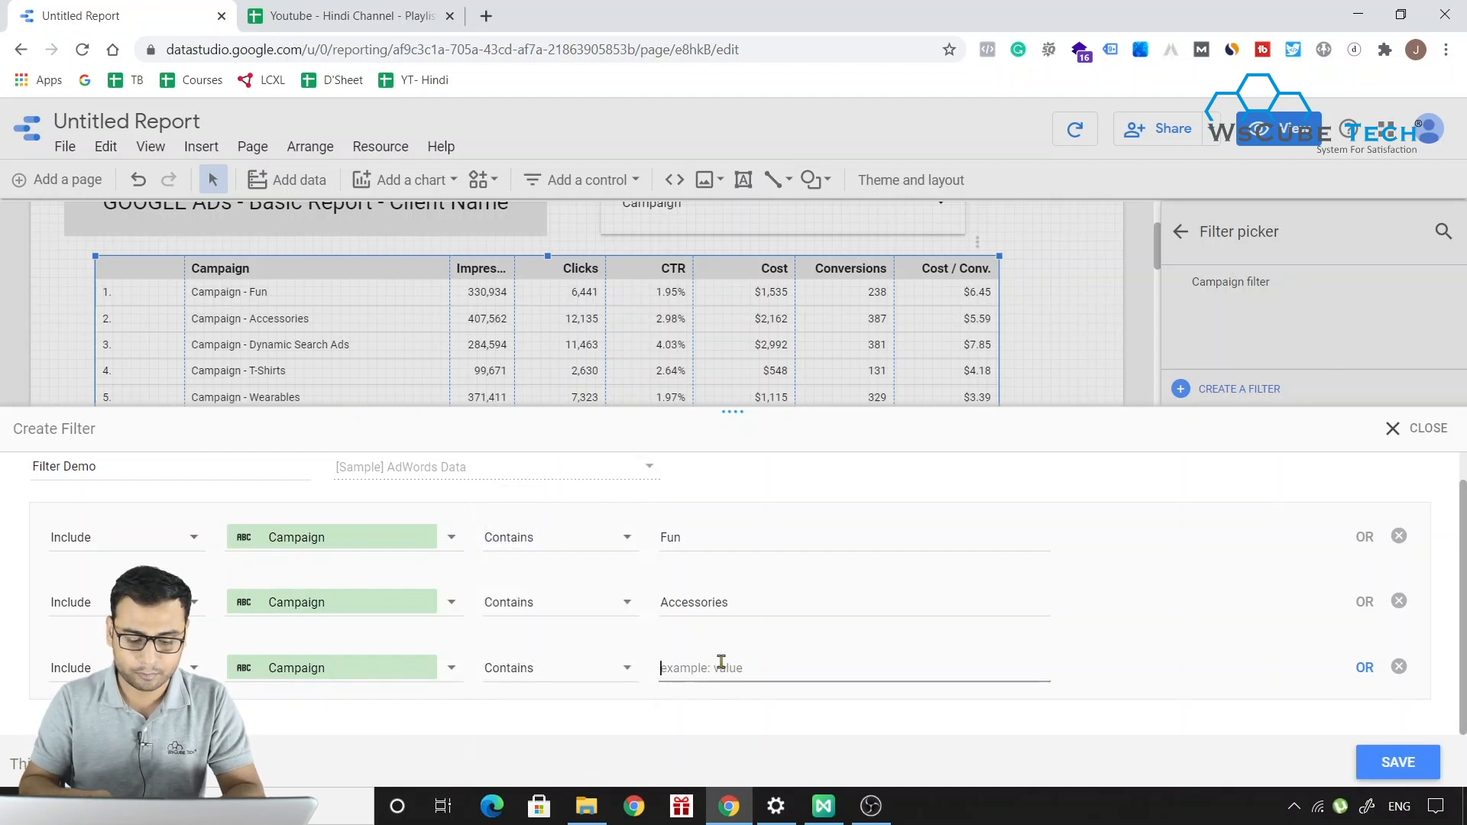
pyautogui.write('Dynamic')
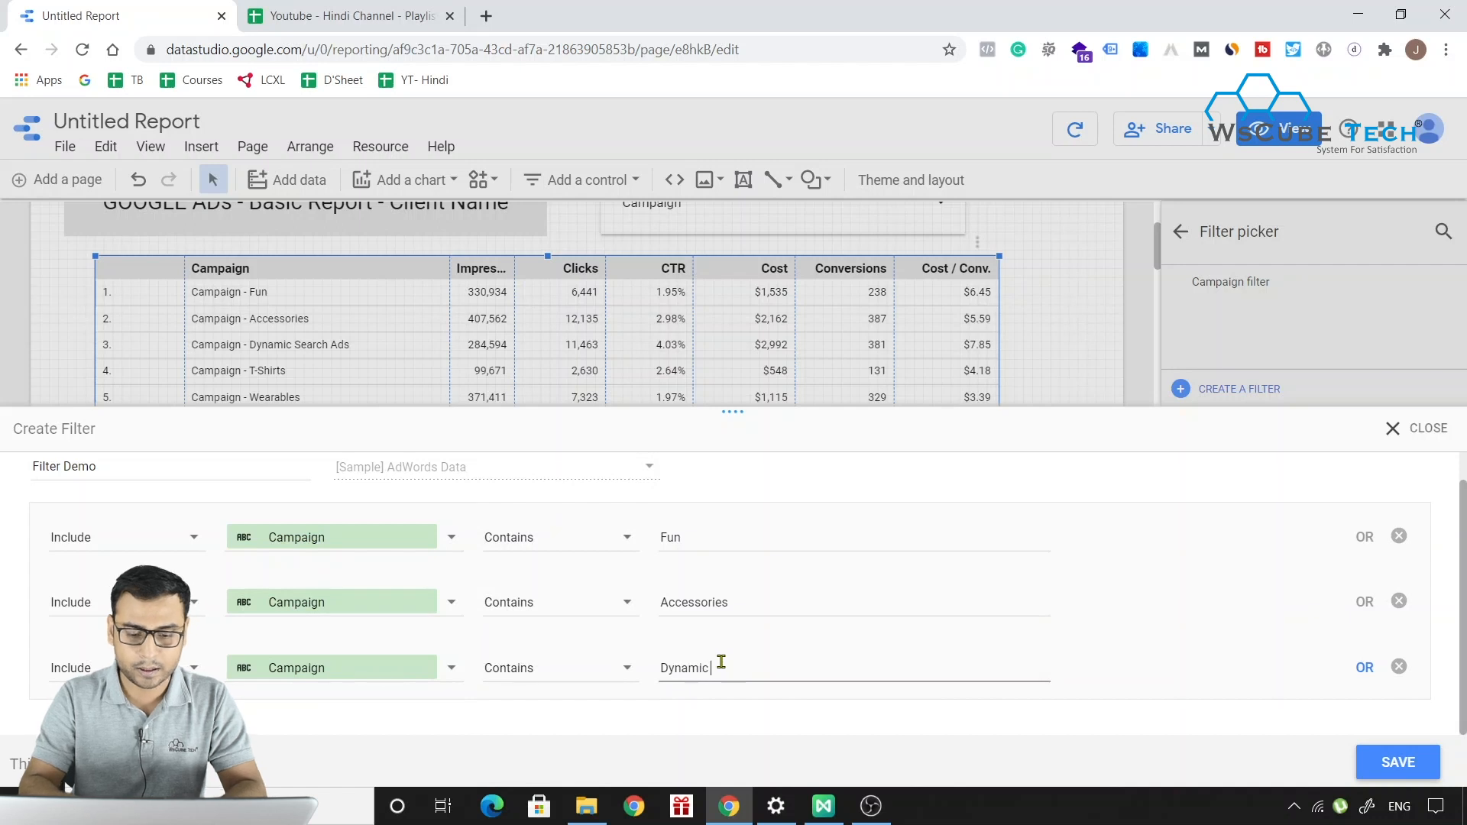
pyautogui.write(' Search Ads')
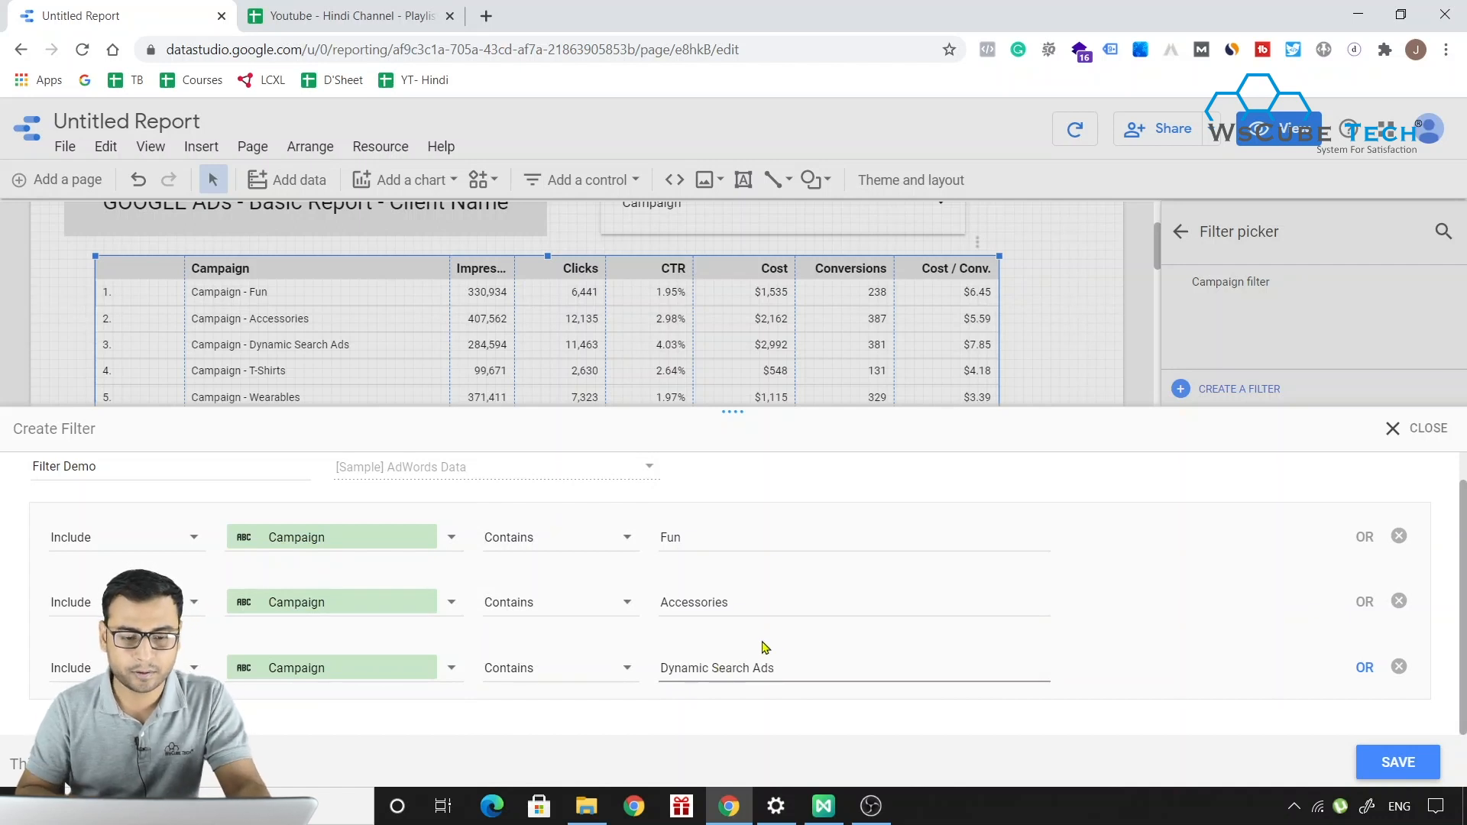
pyautogui.click(1392, 764)
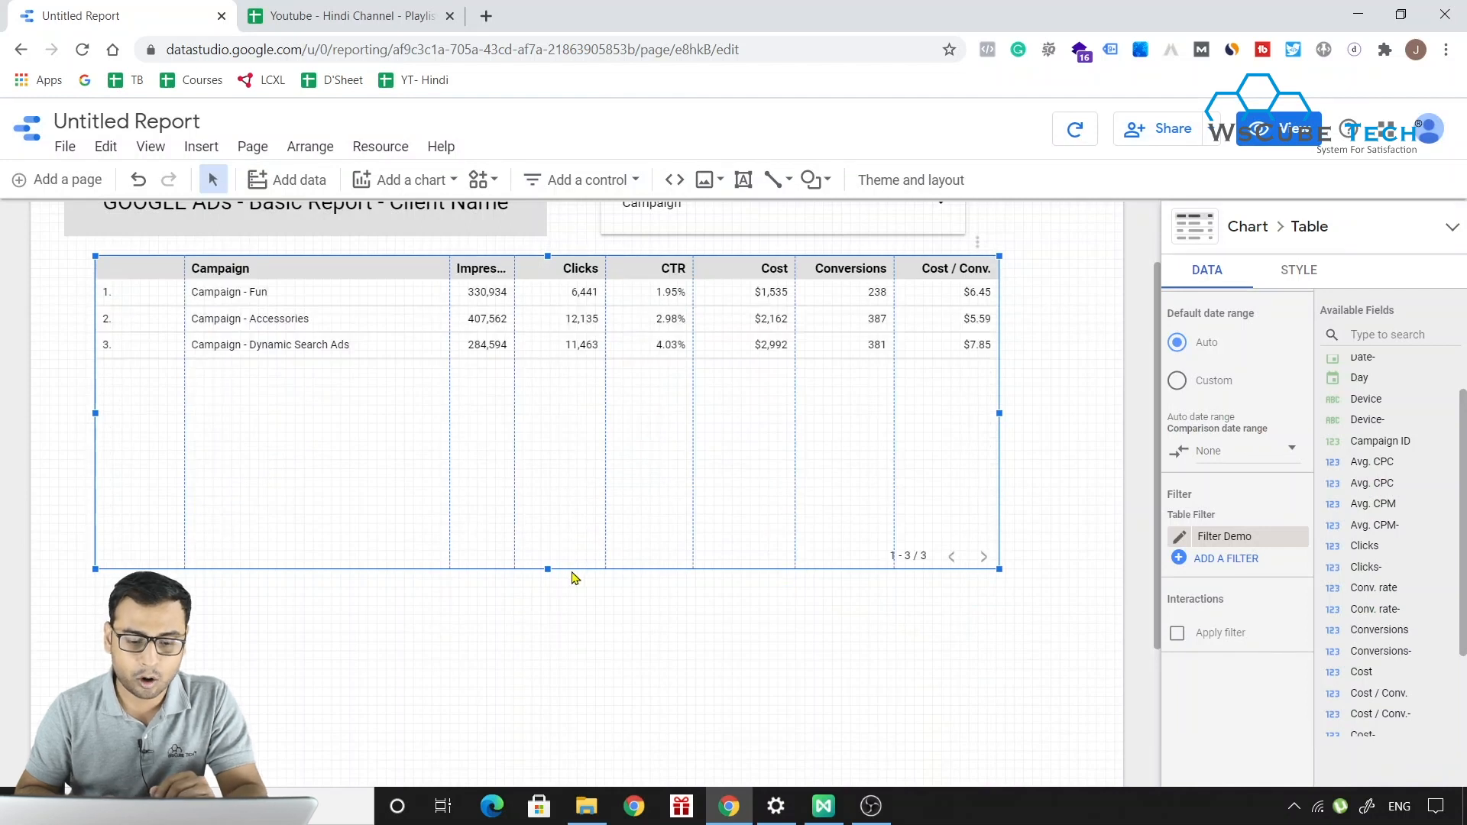
# - Shorten the campaign metrics table to fit its three rows and move it slightly down below the report title
pyautogui.moveTo(546, 567); pyautogui.dragTo(550, 395)
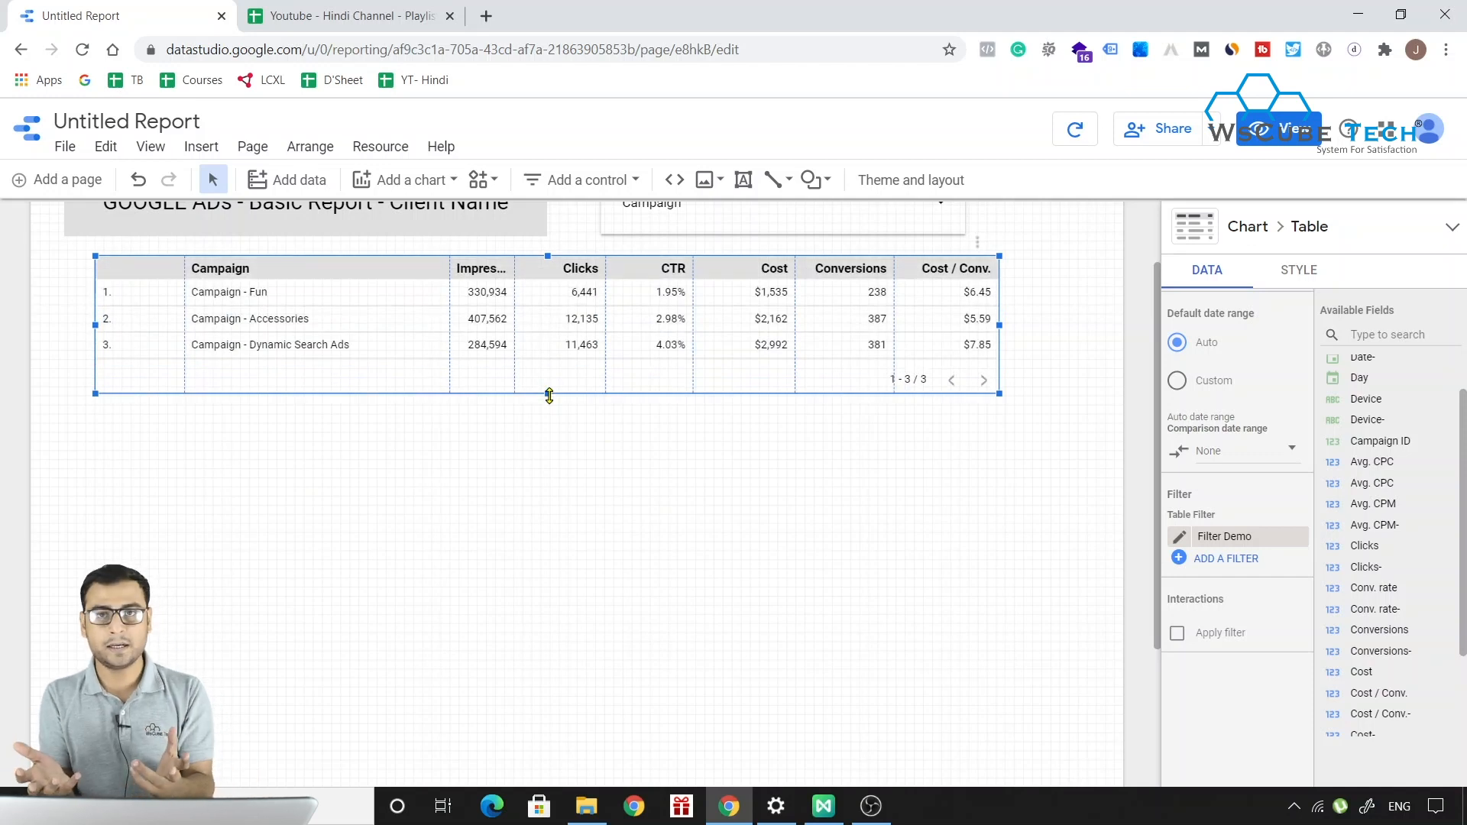
pyautogui.click(544, 314)
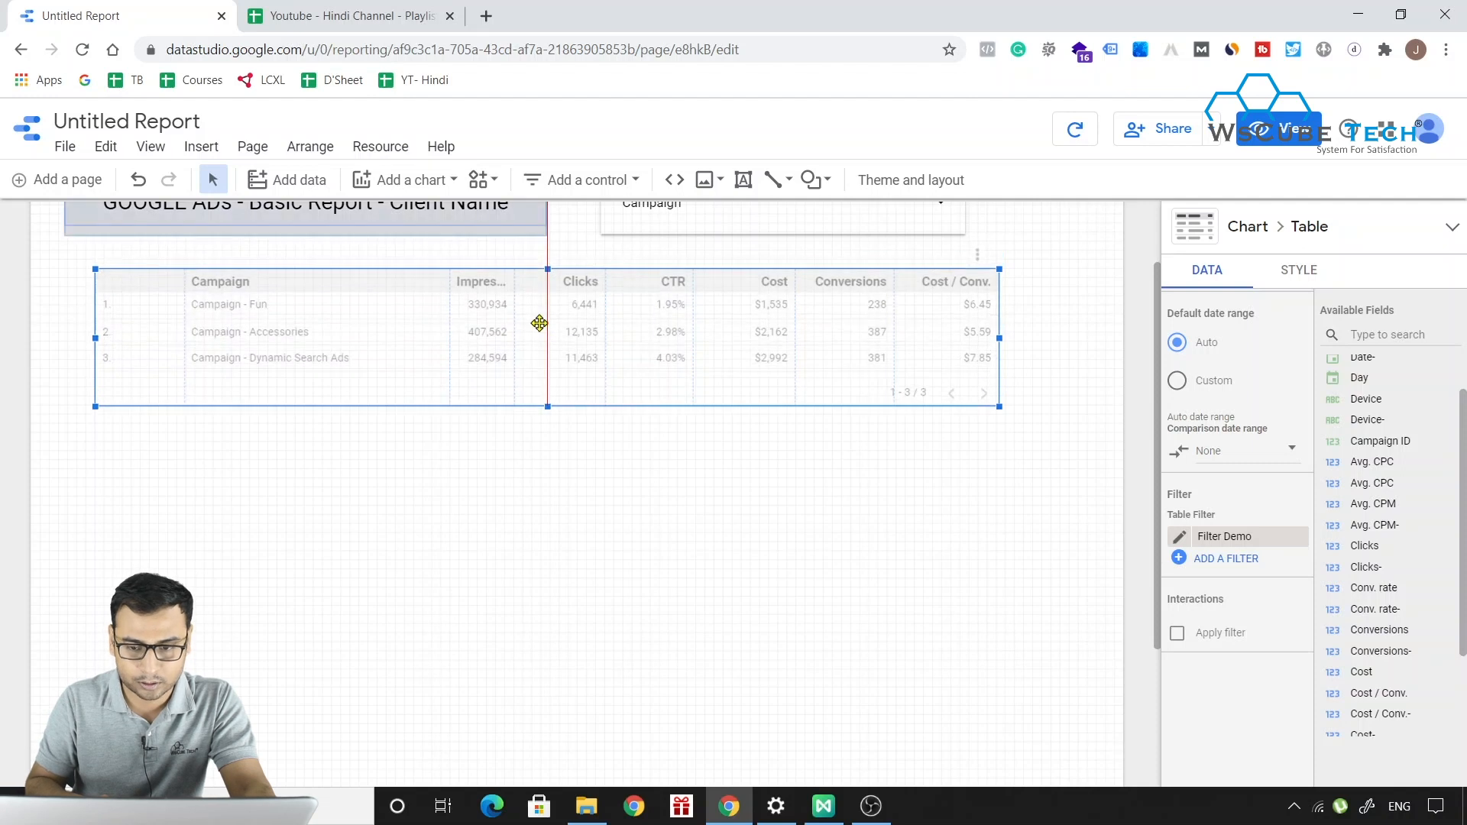
pyautogui.scroll(2, 764, 423)
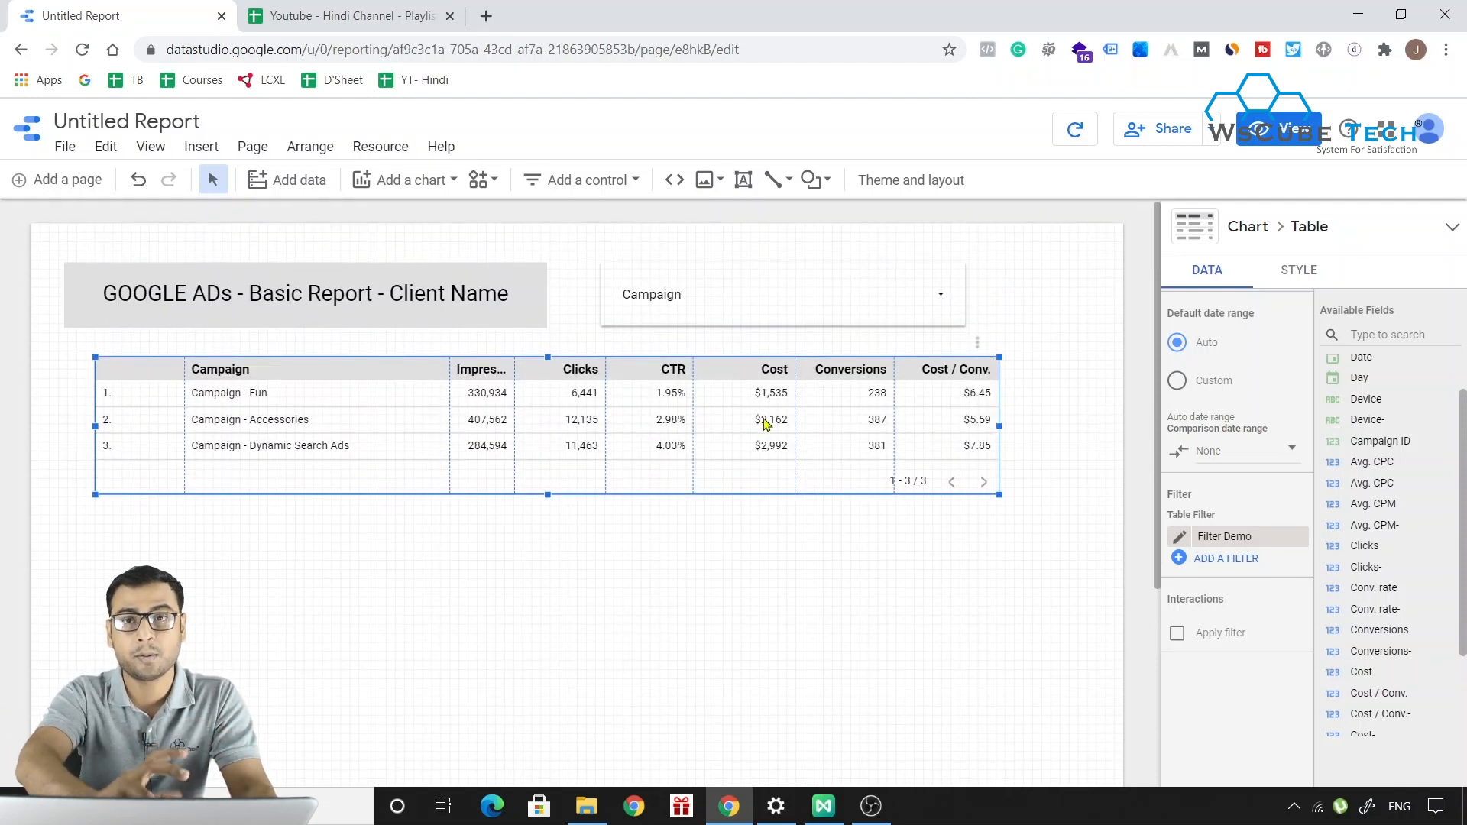
# - Preview the report with the filtered campaign table and return to edit mode
pyautogui.click(1276, 129)
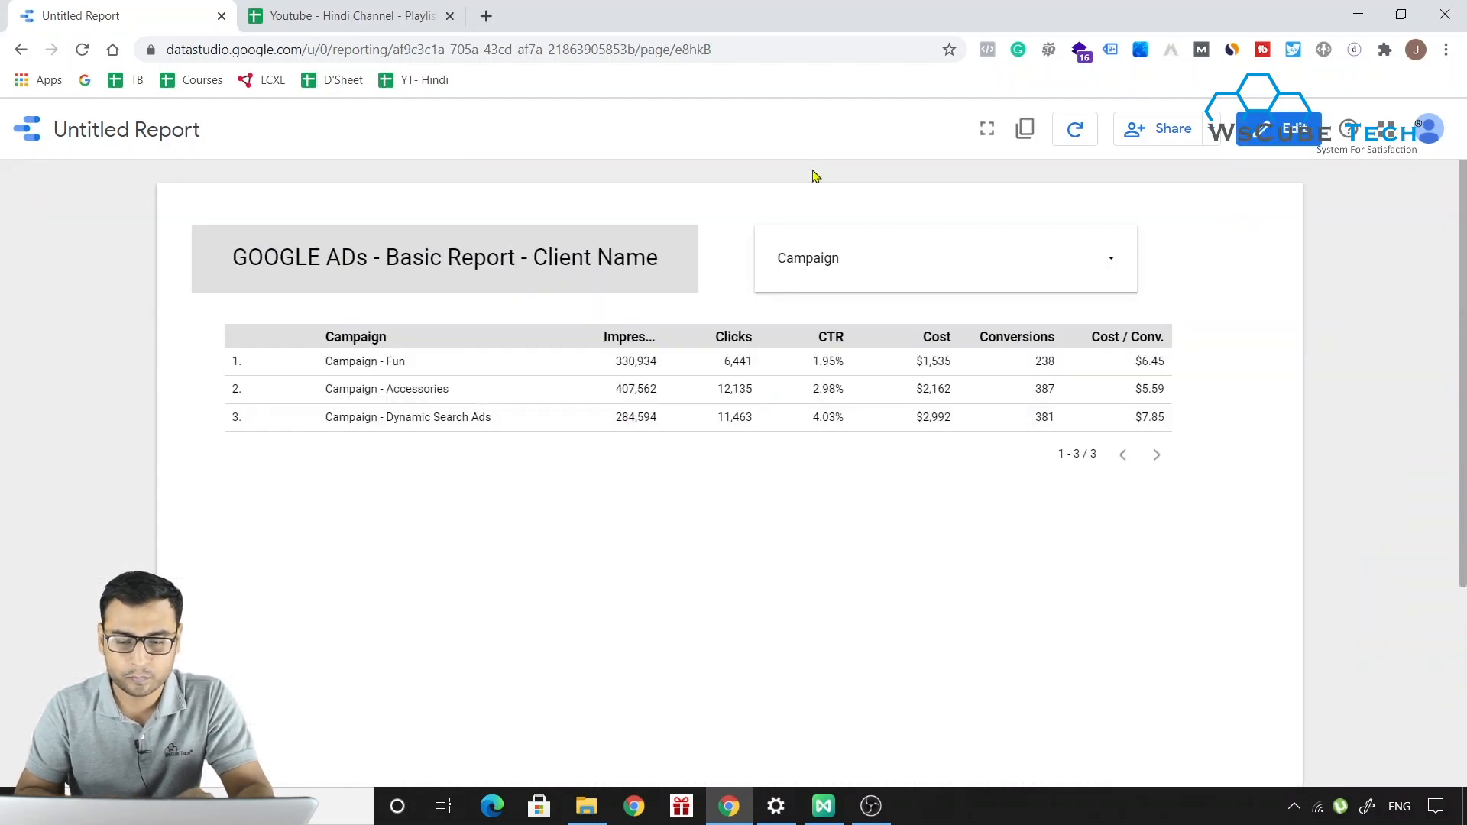
pyautogui.click(1097, 228)
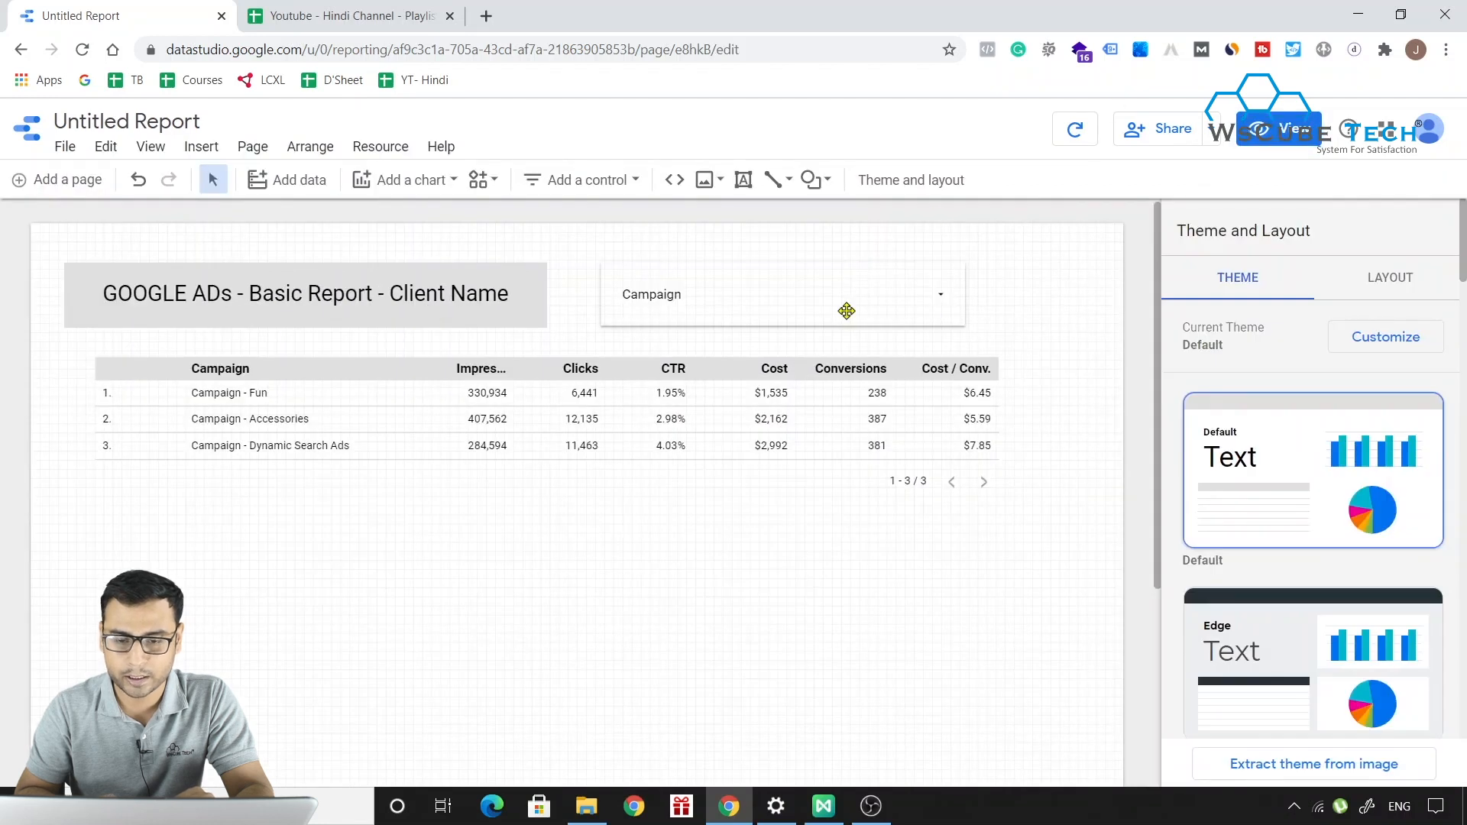
# - Select the Campaign drop-down control beside the report title
pyautogui.click(814, 292)
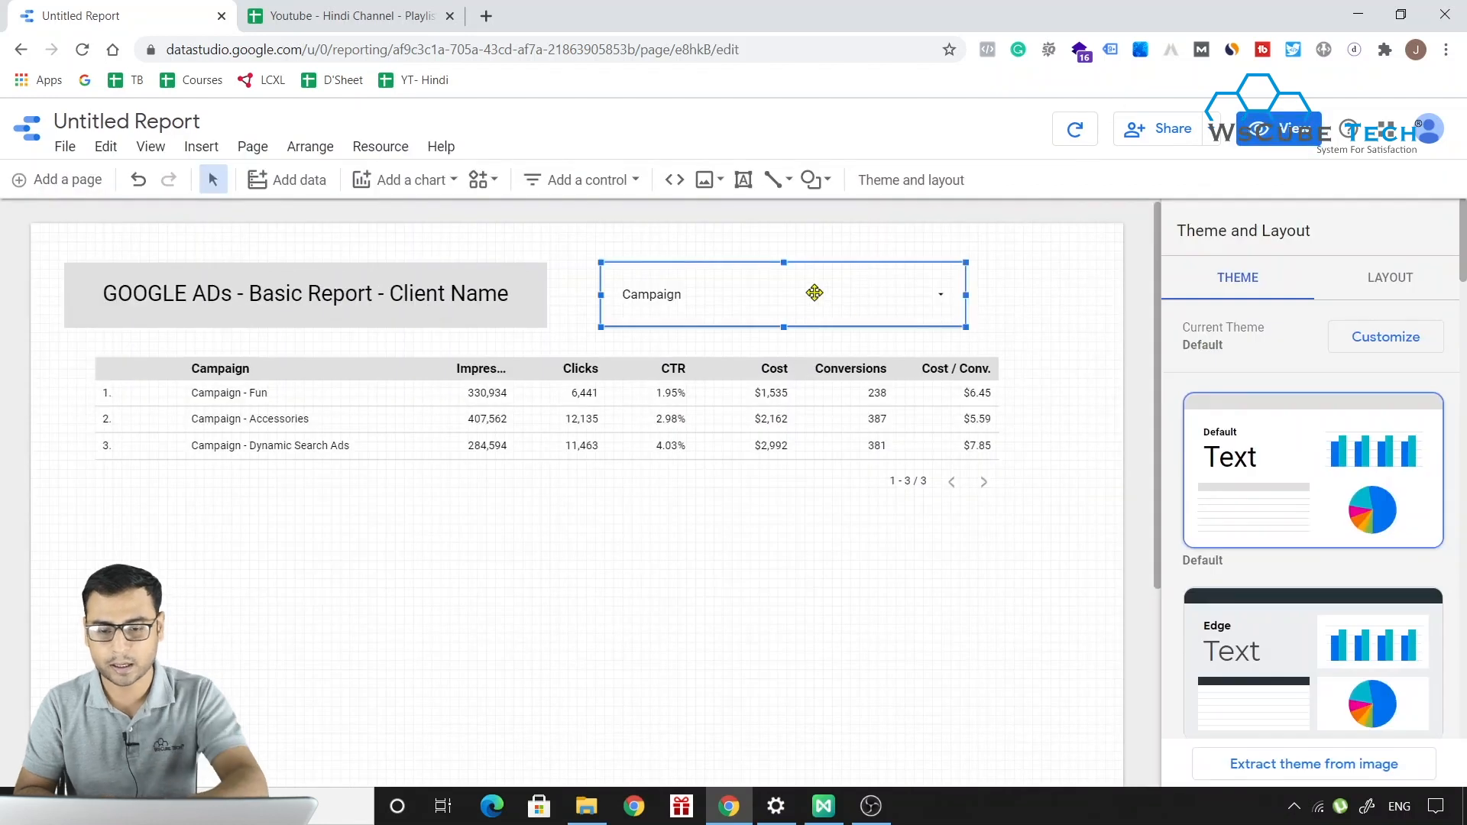